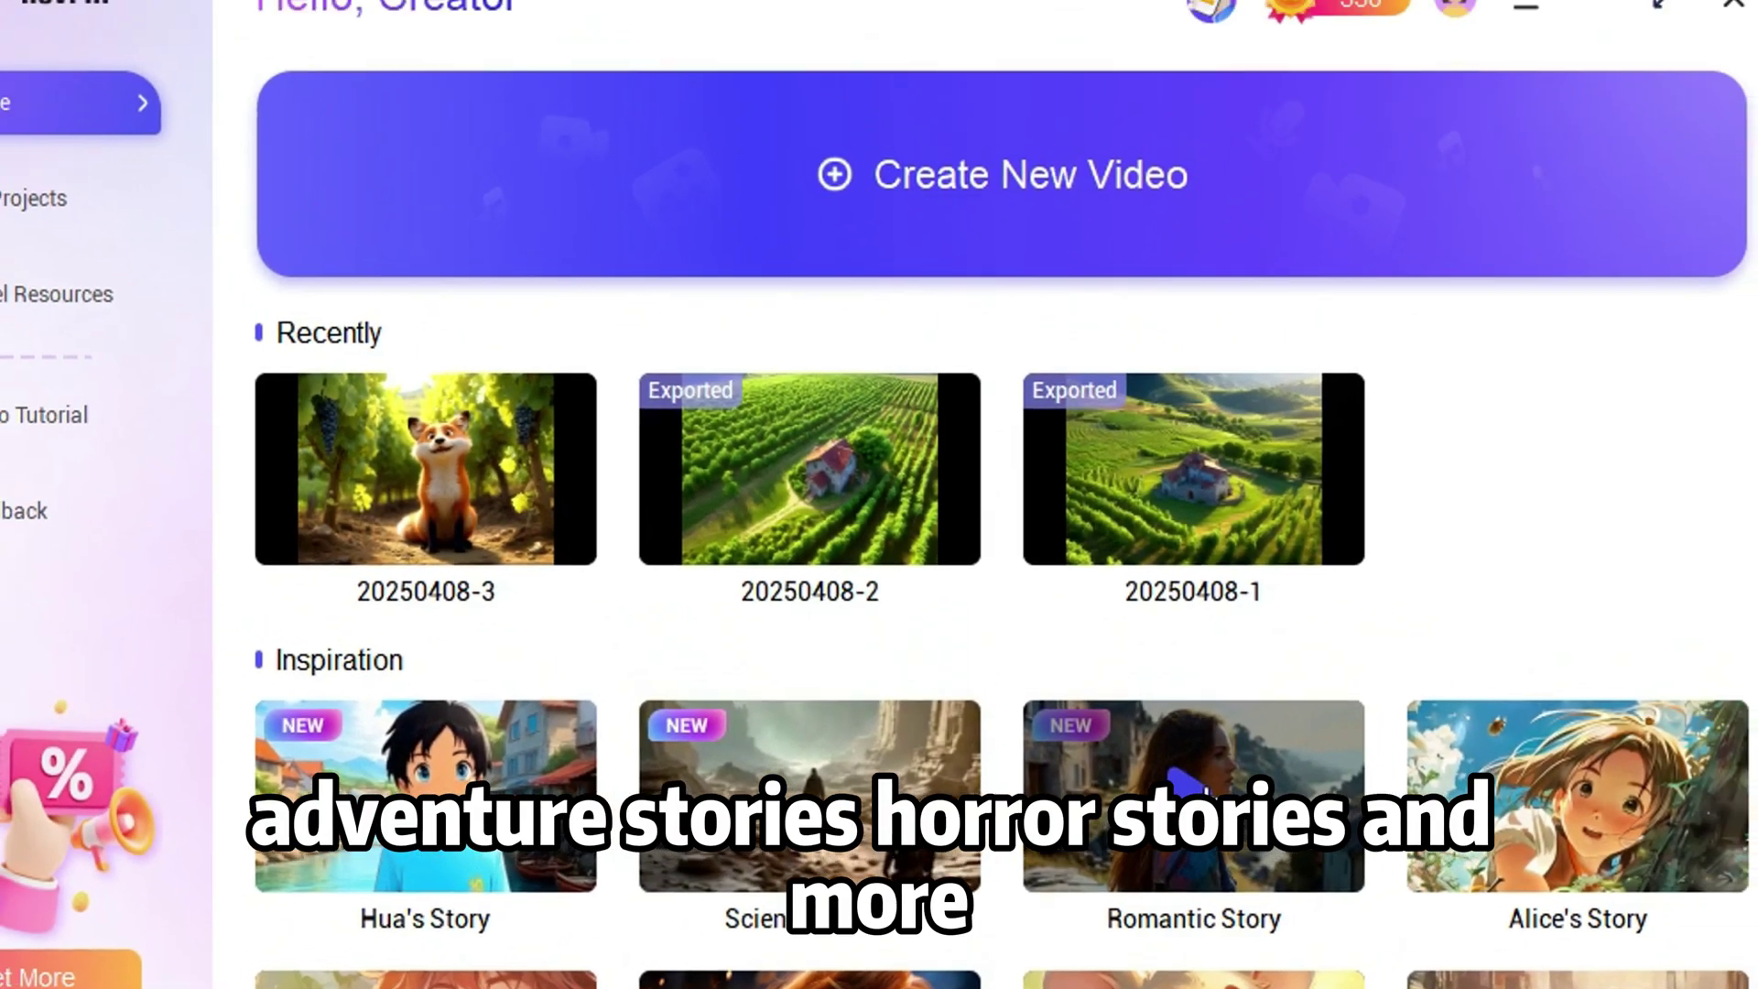
Preview the Romantic Story inspiration video, then paste the Lily and Max aquarium story as the script.
{"action": "left_click", "coordinate": [1208, 776]}
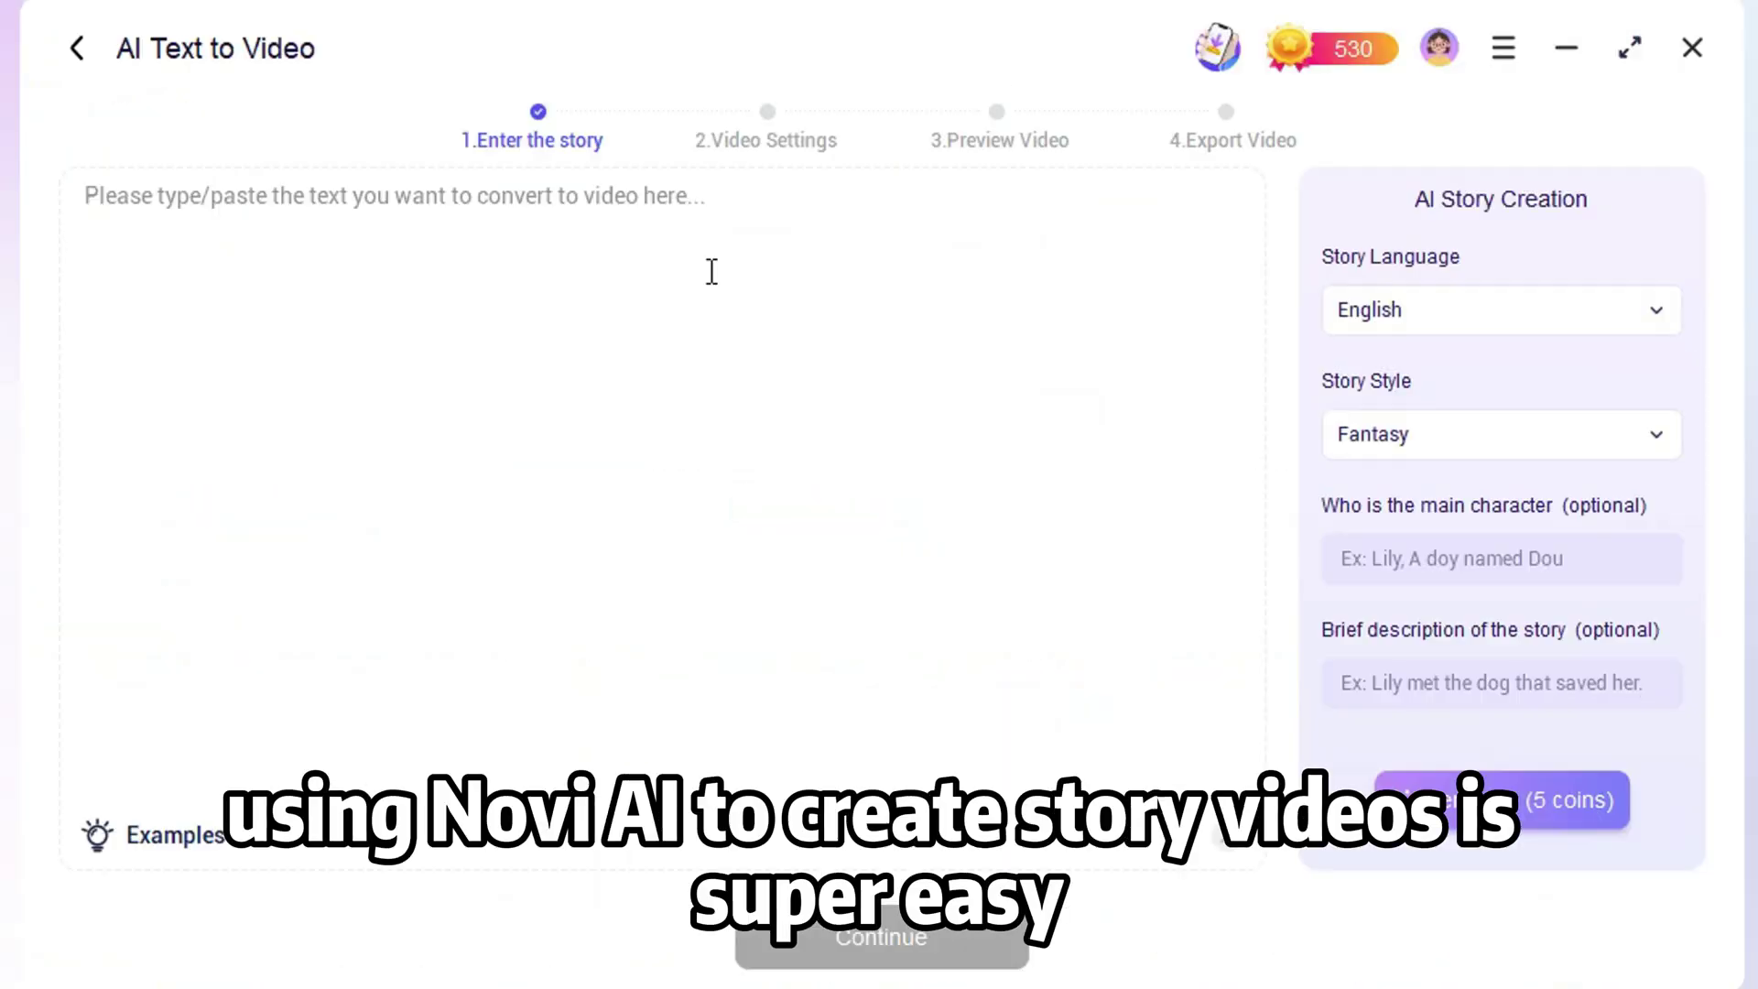
{"action": "key", "text": "ctrl+v"}
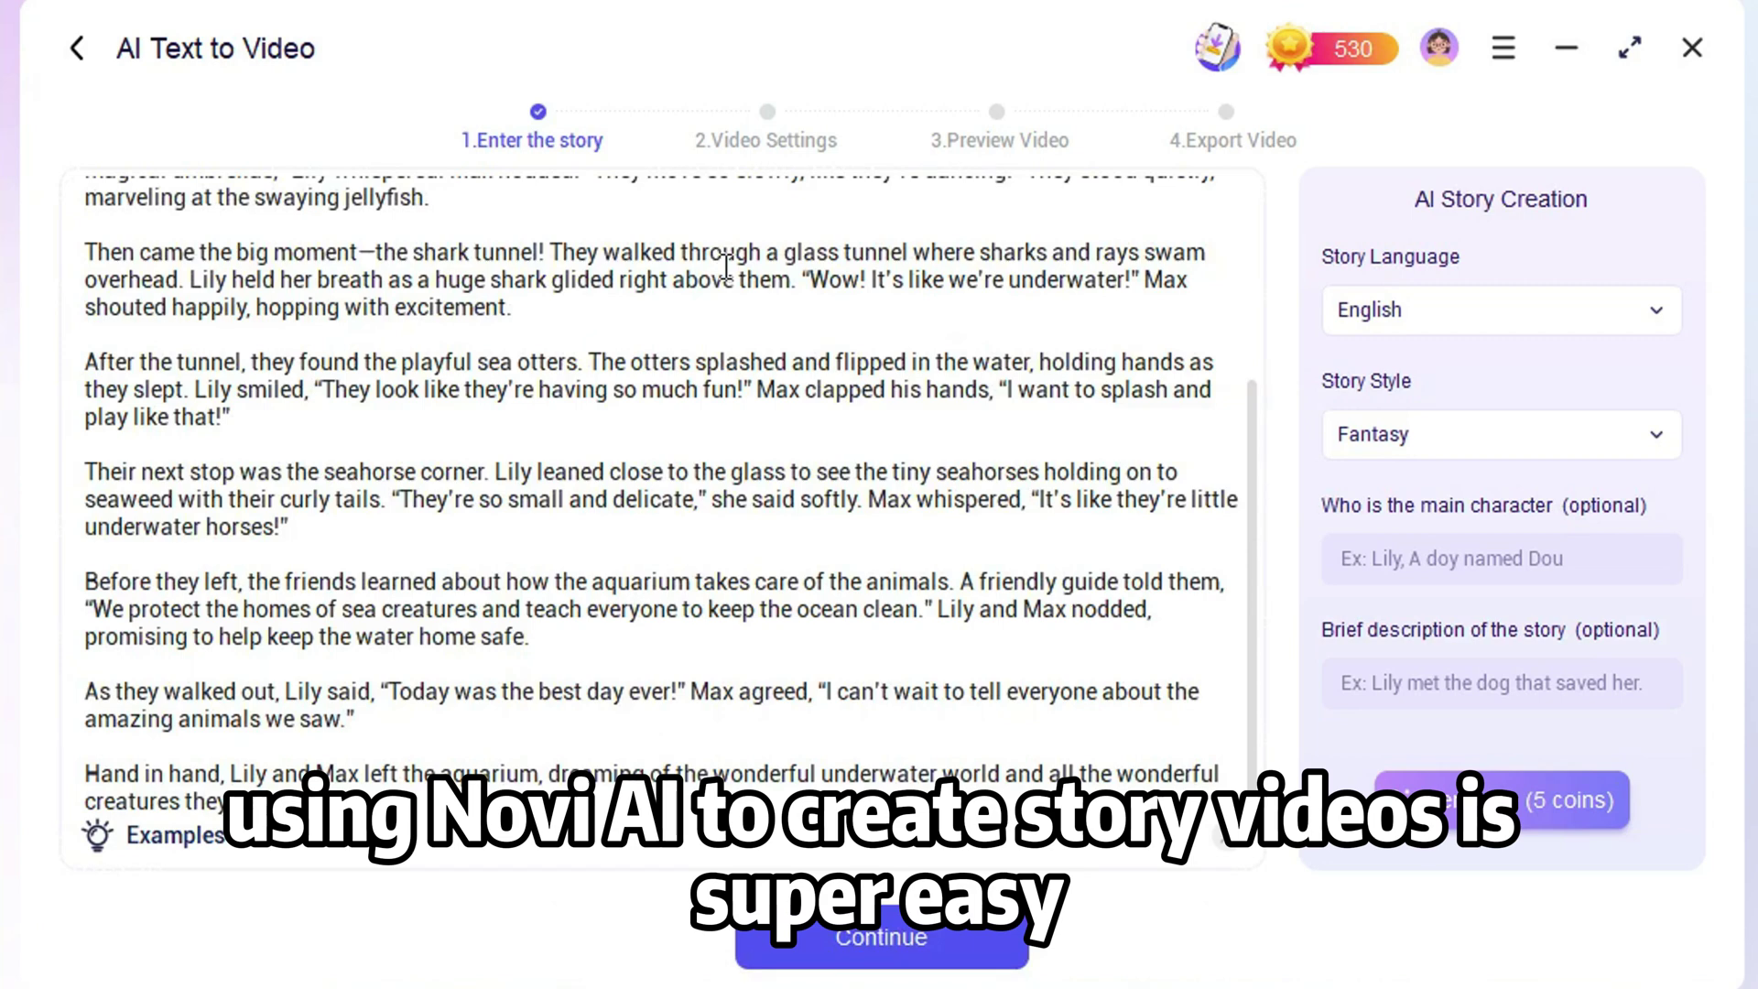
Change the story style from Fantasy to Story for kid, then start on the optional main character field.
{"action": "scroll", "coordinate": [723, 494], "scroll_direction": "up", "scroll_amount": 3}
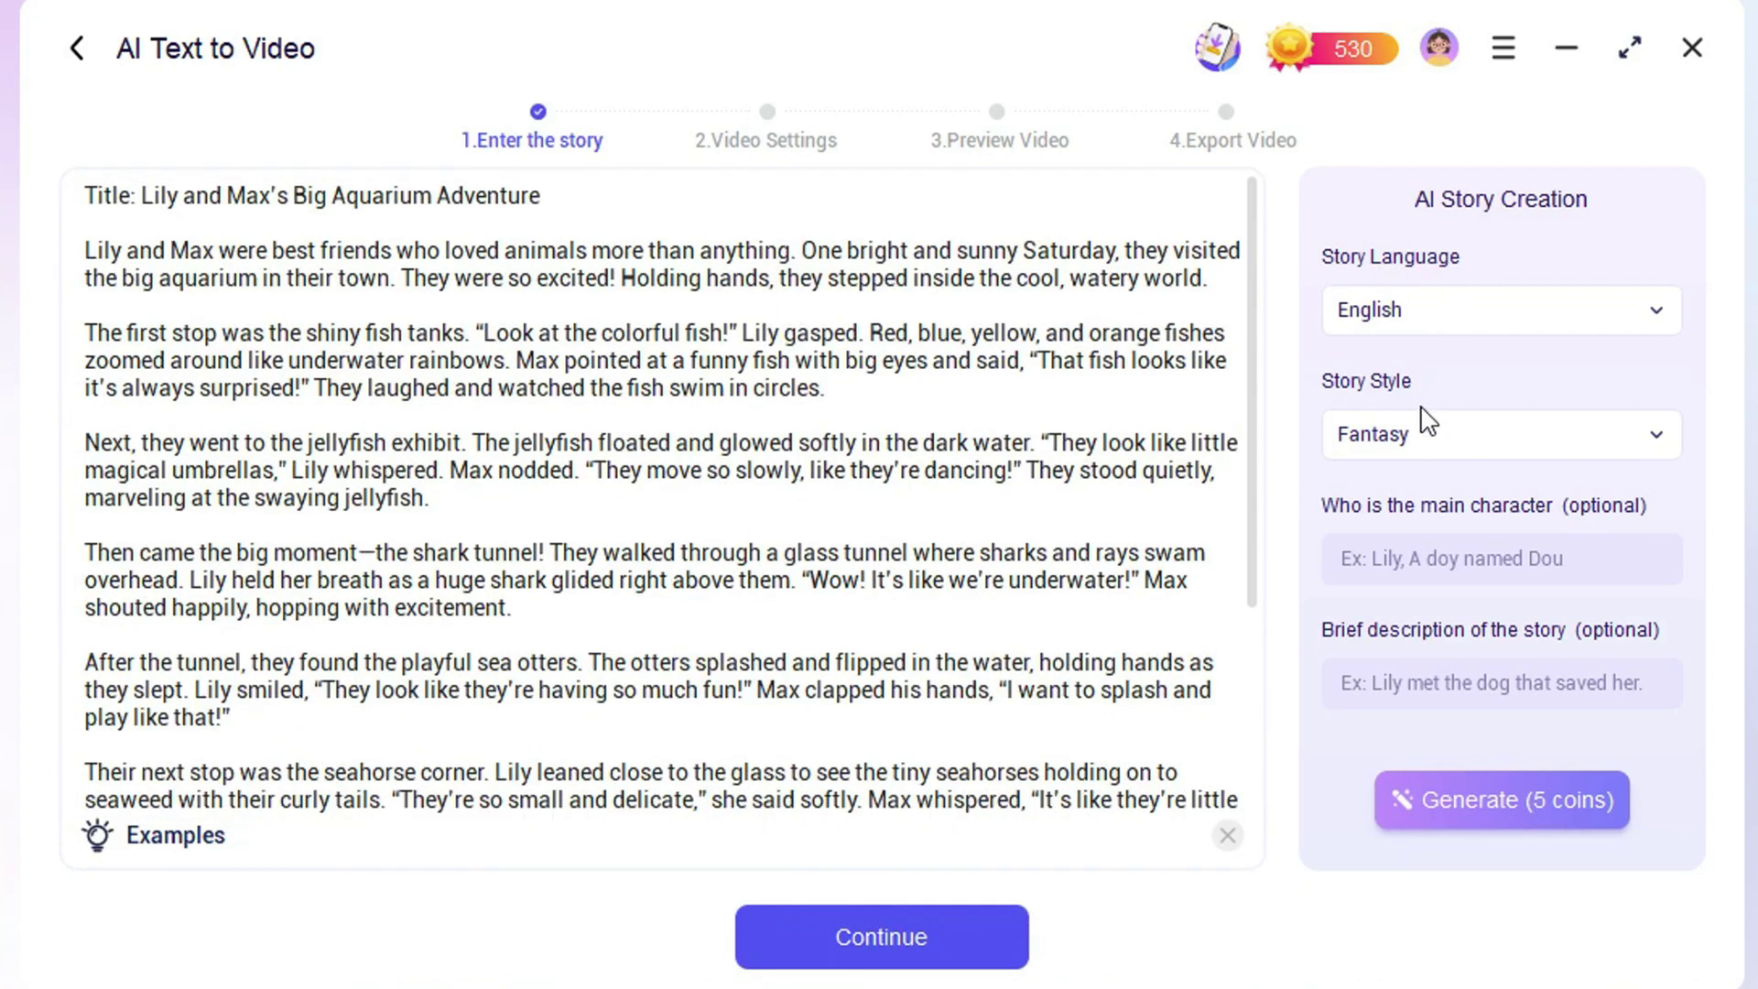
{"action": "left_click", "coordinate": [1415, 434]}
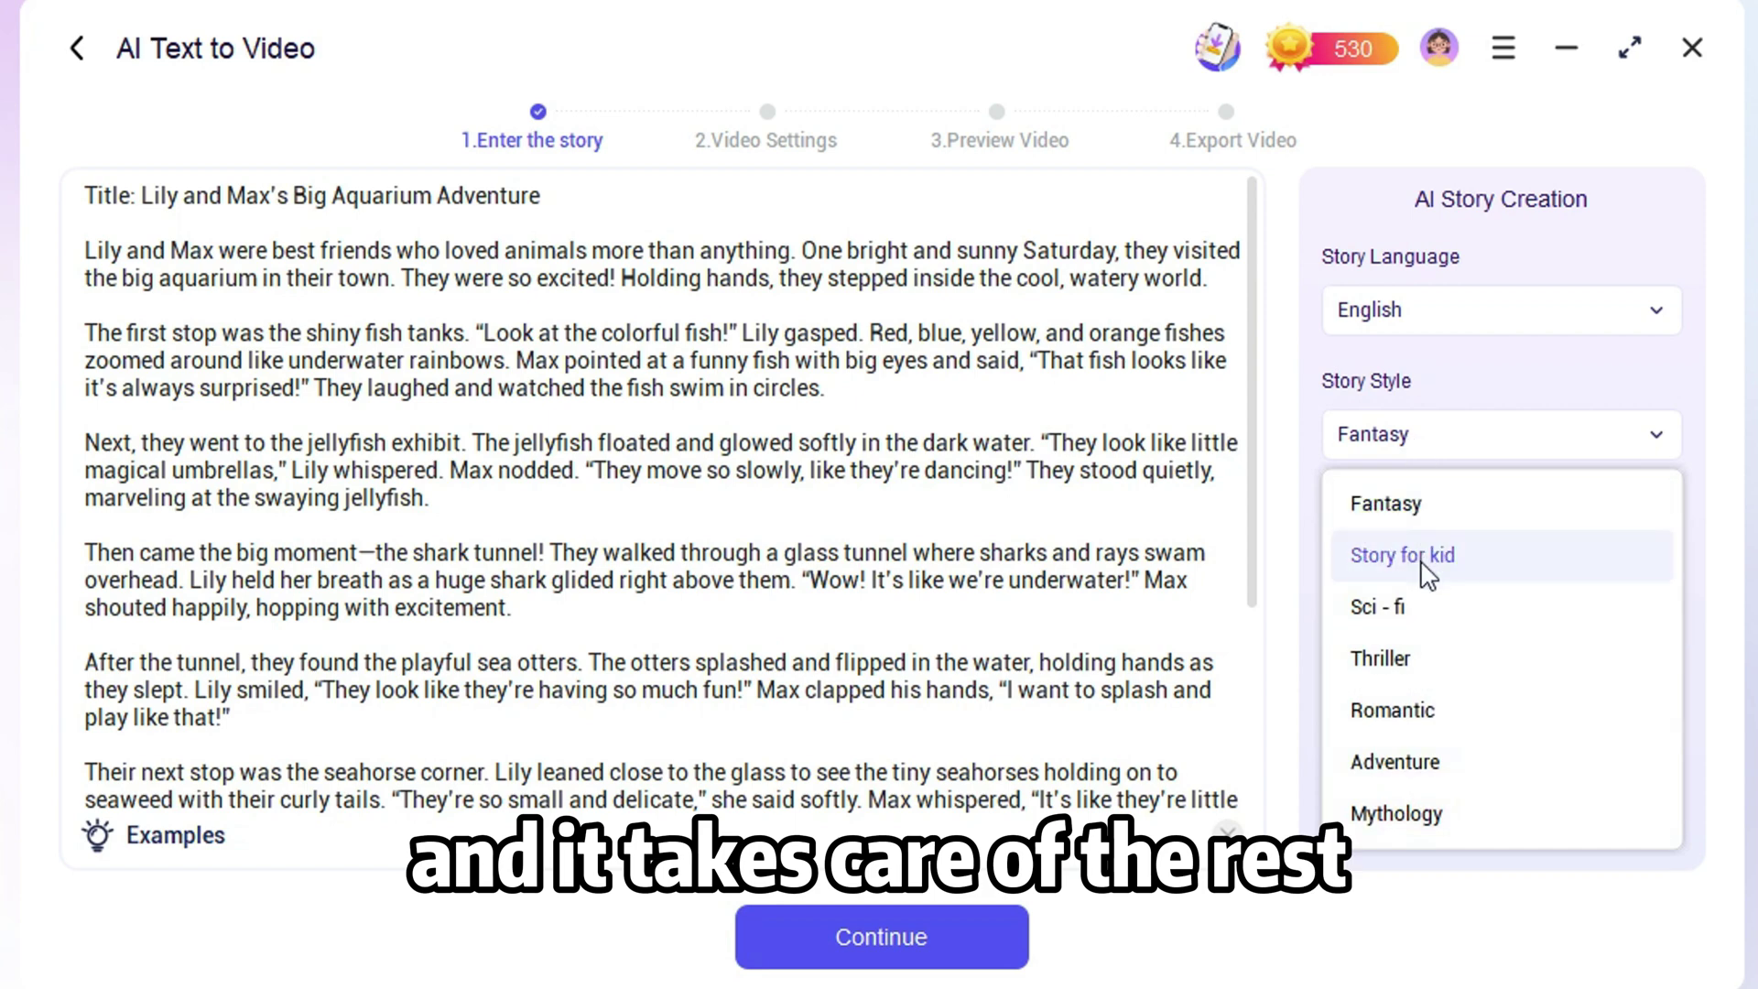
{"action": "left_click", "coordinate": [1427, 572]}
{"action": "left_click", "coordinate": [1428, 439]}
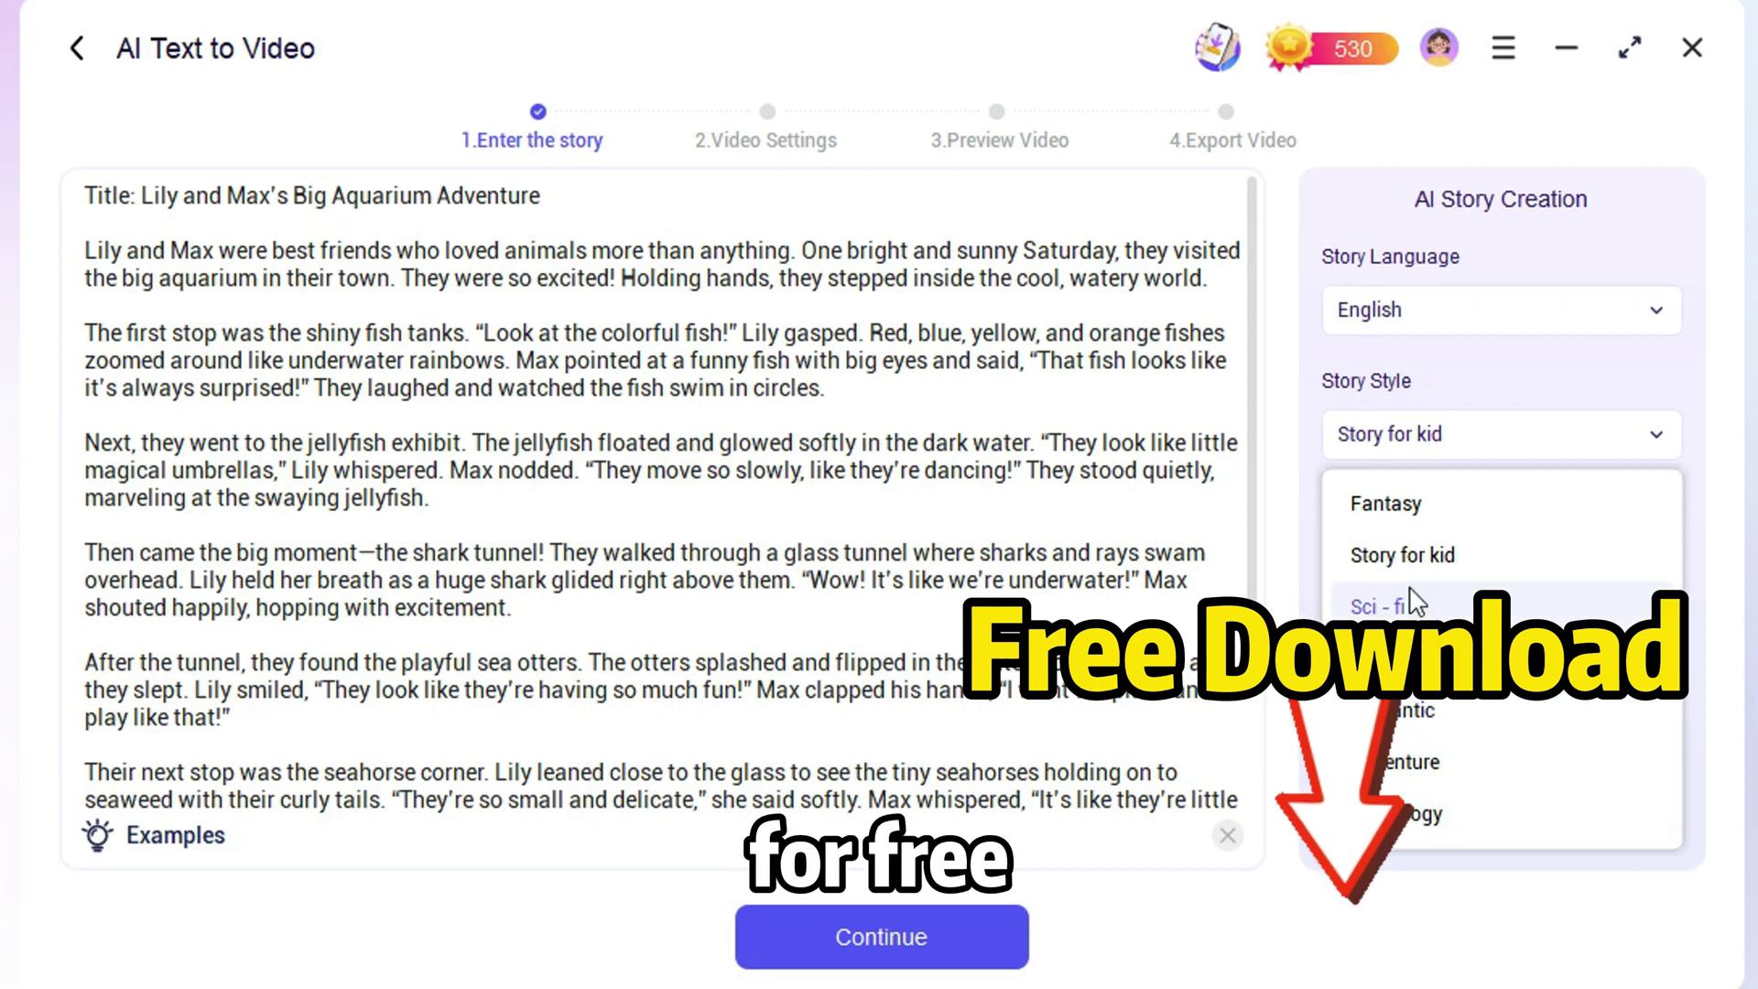
{"action": "left_click", "coordinate": [1419, 559]}
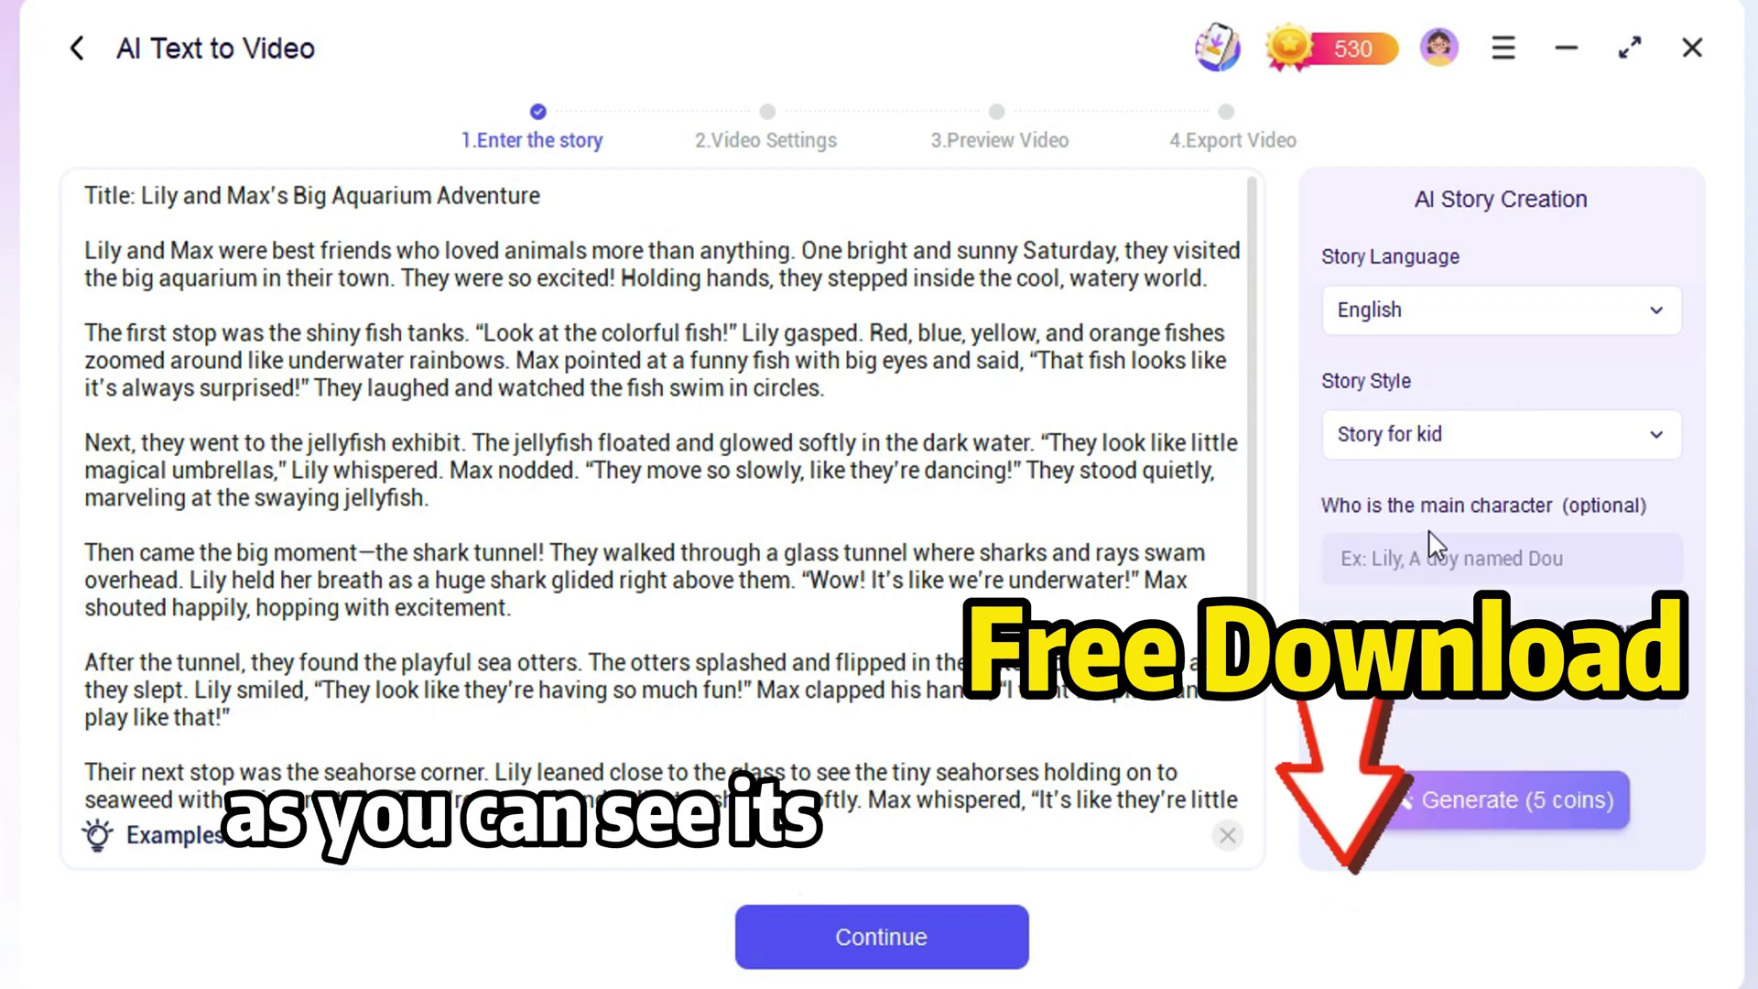
{"action": "left_click", "coordinate": [1583, 549]}
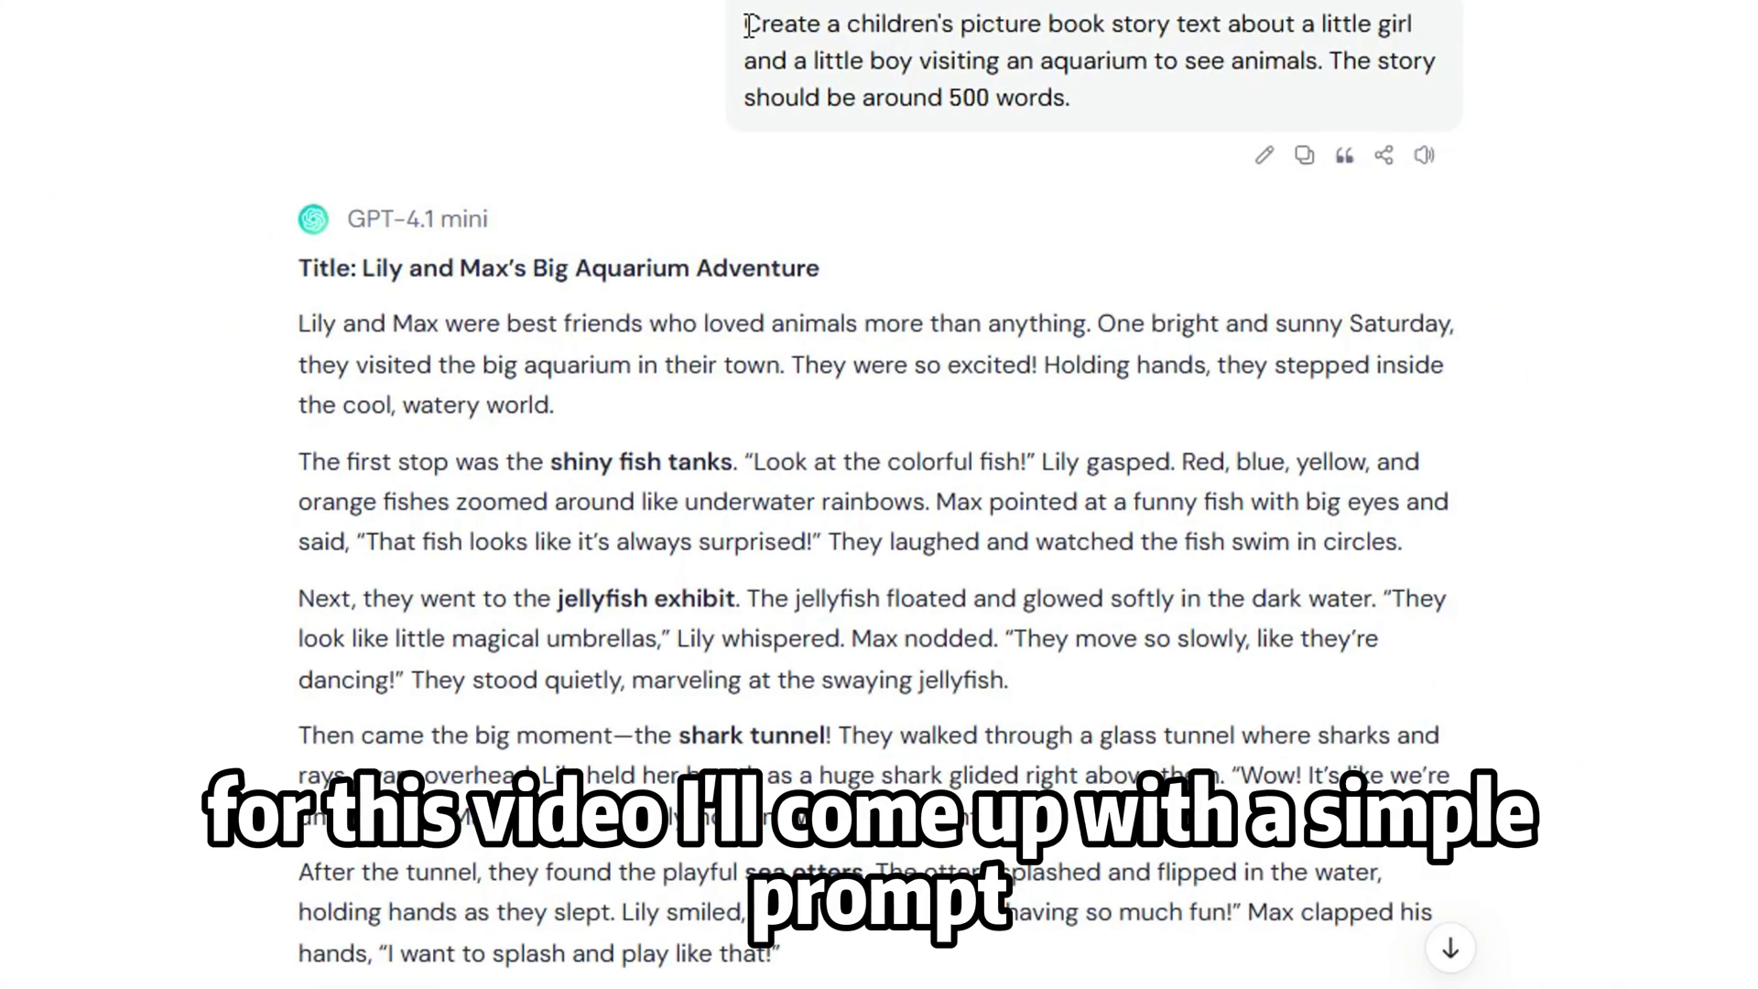
Copy the full Lily and Max aquarium story from ChatGPT's reply into Novi AI's story box.
{"action": "left_click_drag", "start_coordinate": [747, 25], "coordinate": [1146, 82]}
{"action": "scroll", "coordinate": [372, 224], "scroll_direction": "down", "scroll_amount": 5}
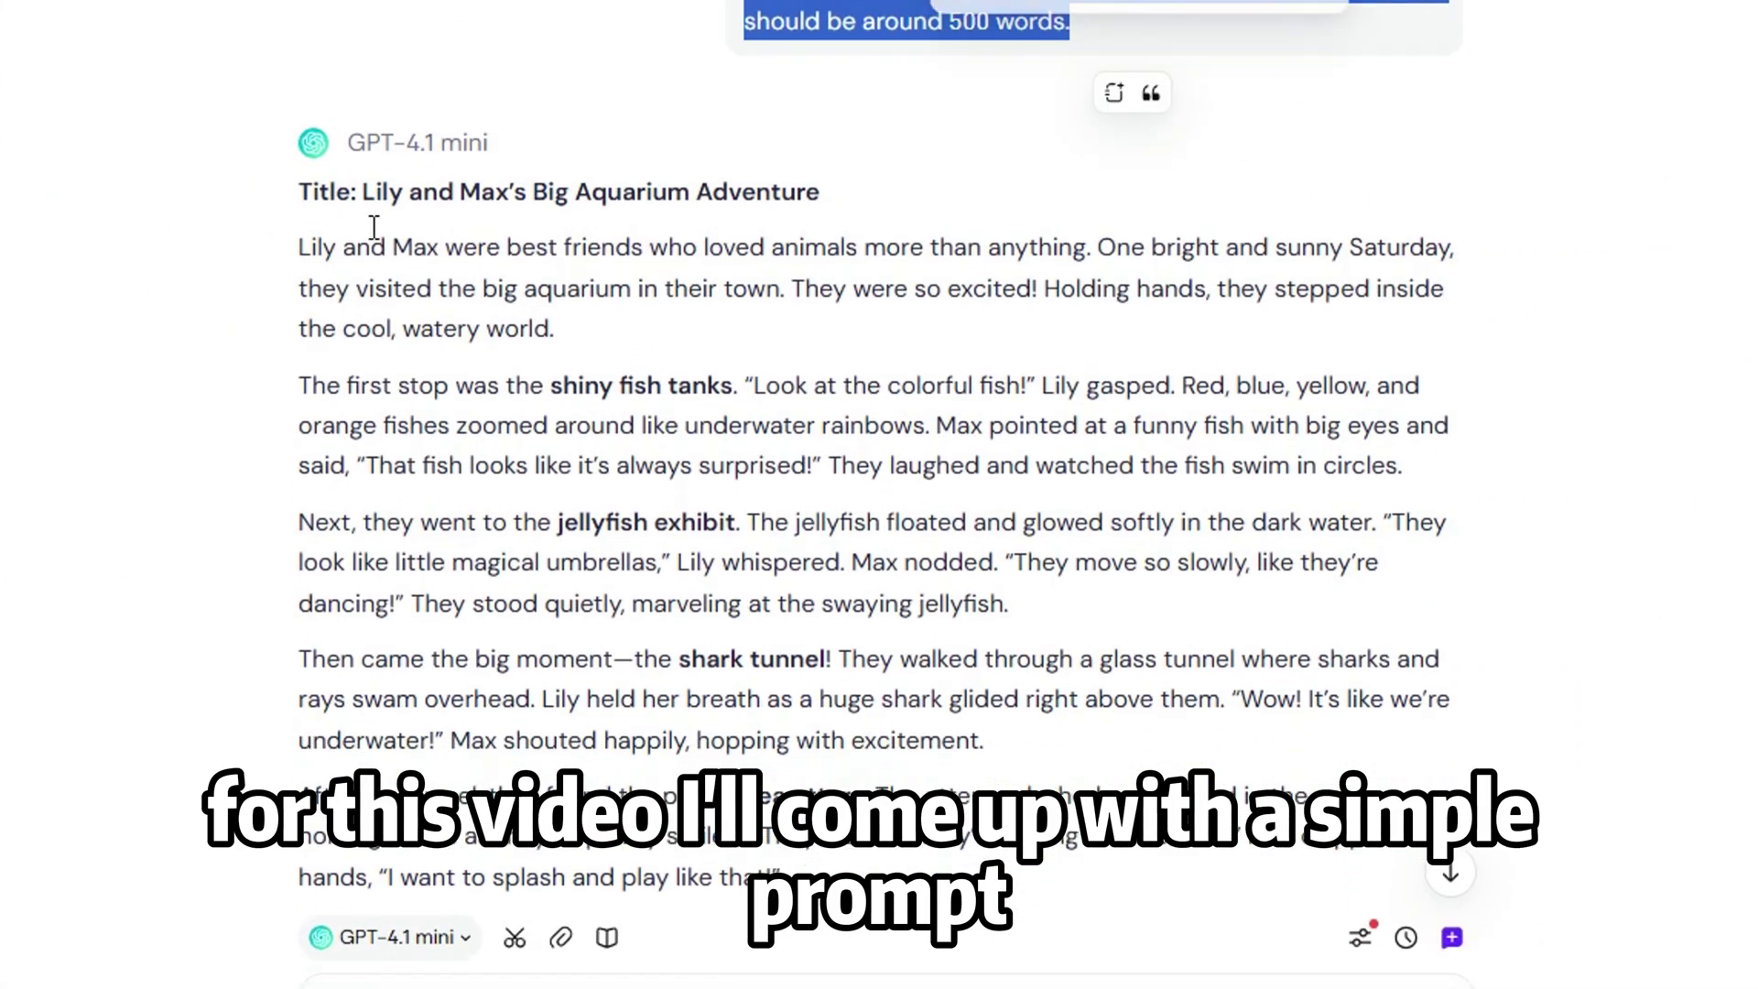
{"action": "scroll", "coordinate": [312, 3], "scroll_direction": "up", "scroll_amount": 1}
{"action": "left_click_drag", "start_coordinate": [311, 5], "coordinate": [1007, 616]}
{"action": "scroll", "coordinate": [996, 607], "scroll_direction": "up", "scroll_amount": 2}
{"action": "scroll", "coordinate": [997, 607], "scroll_direction": "down", "scroll_amount": 8}
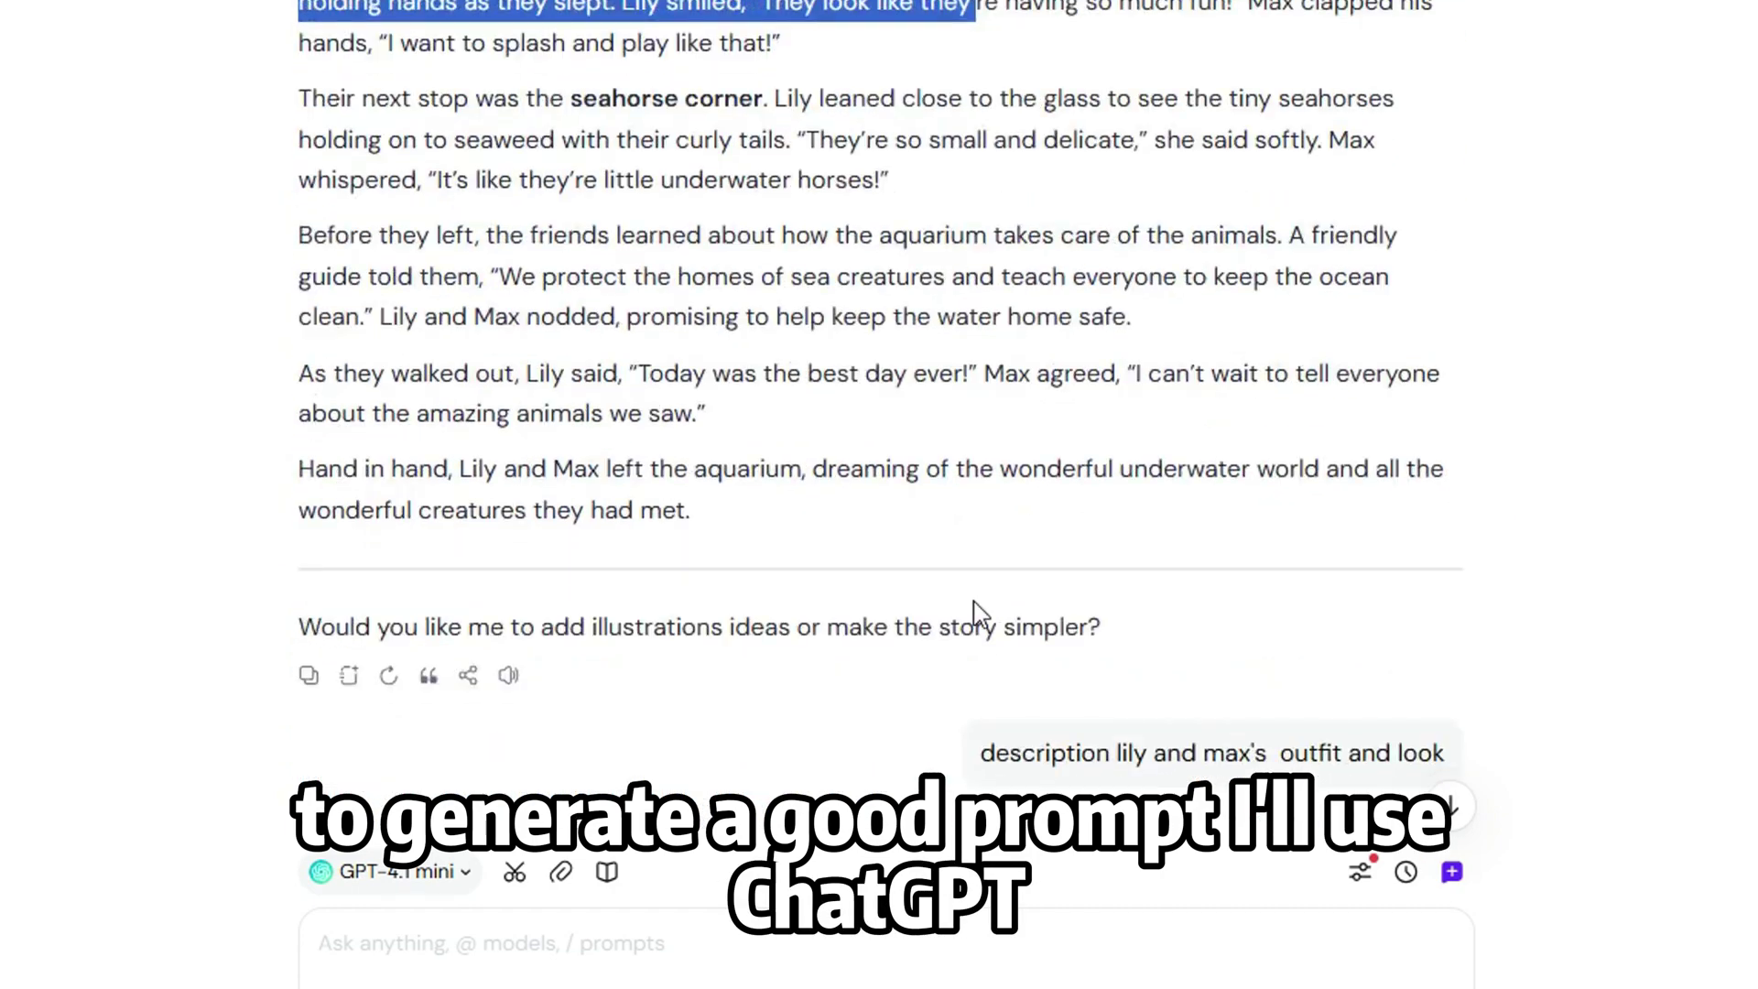
{"action": "scroll", "coordinate": [1032, 451], "scroll_direction": "up", "scroll_amount": 2}
{"action": "left_click_drag", "start_coordinate": [720, 630], "coordinate": [303, 13]}
{"action": "scroll", "coordinate": [648, 357], "scroll_direction": "down", "scroll_amount": 7}
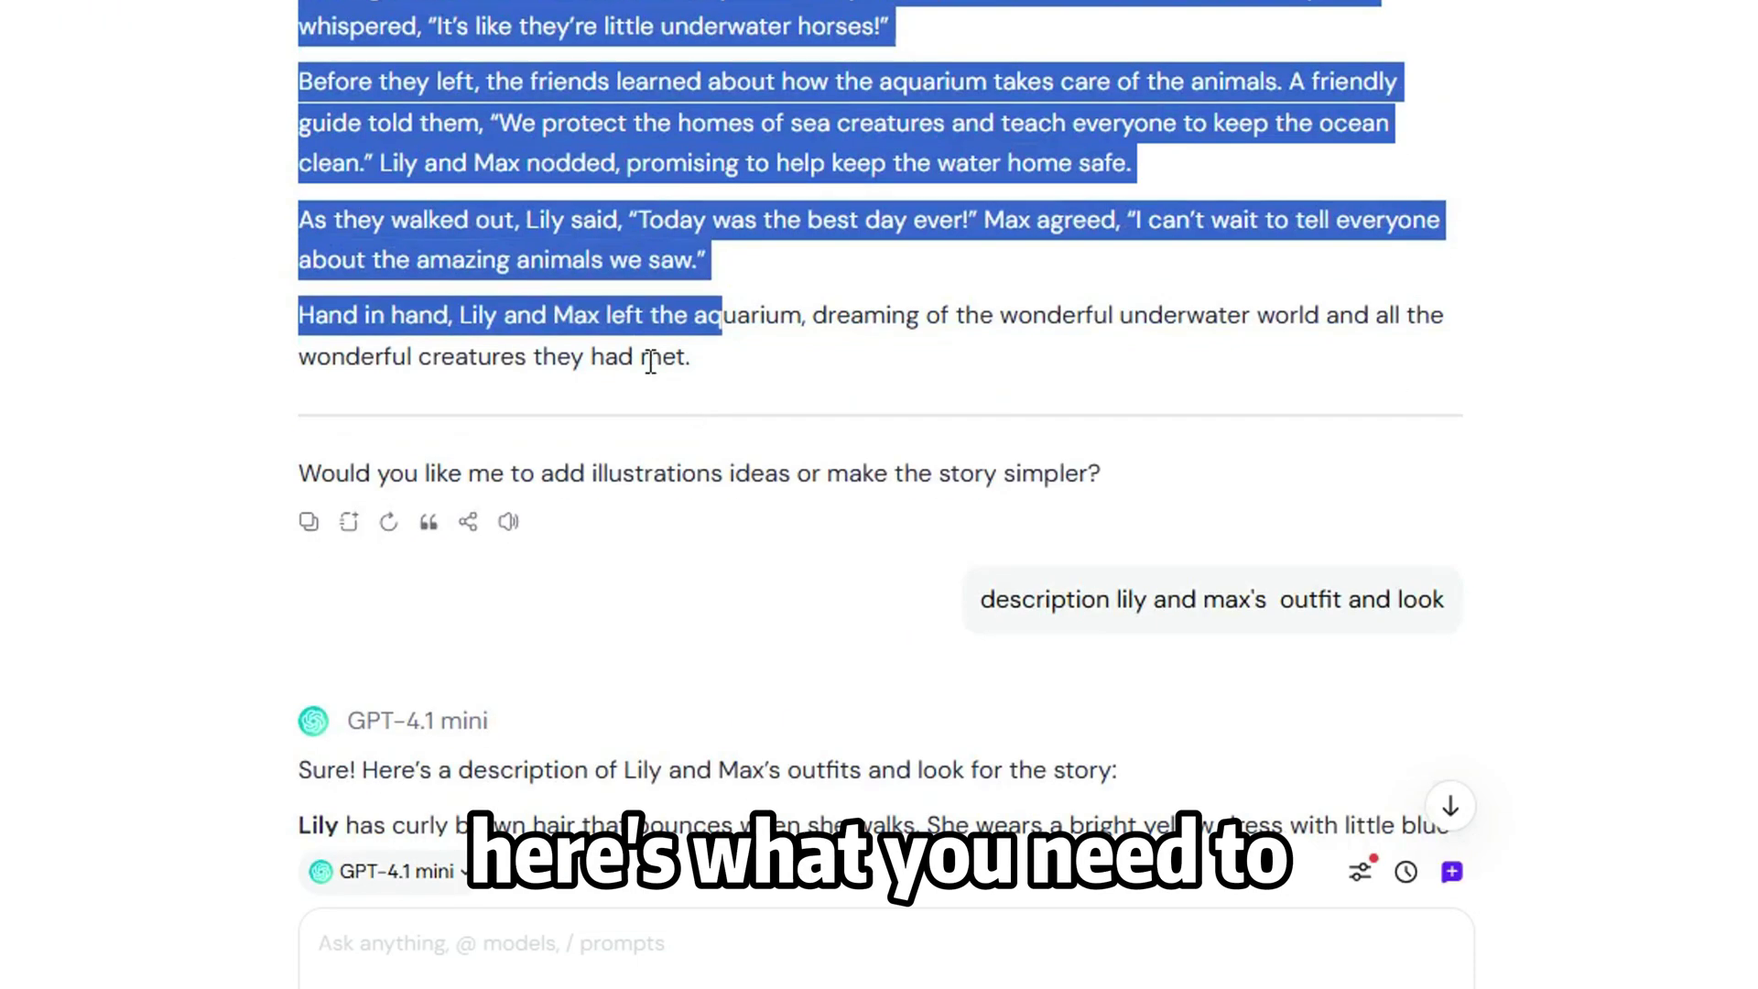
{"action": "left_click_drag", "start_coordinate": [694, 11], "coordinate": [843, 55]}
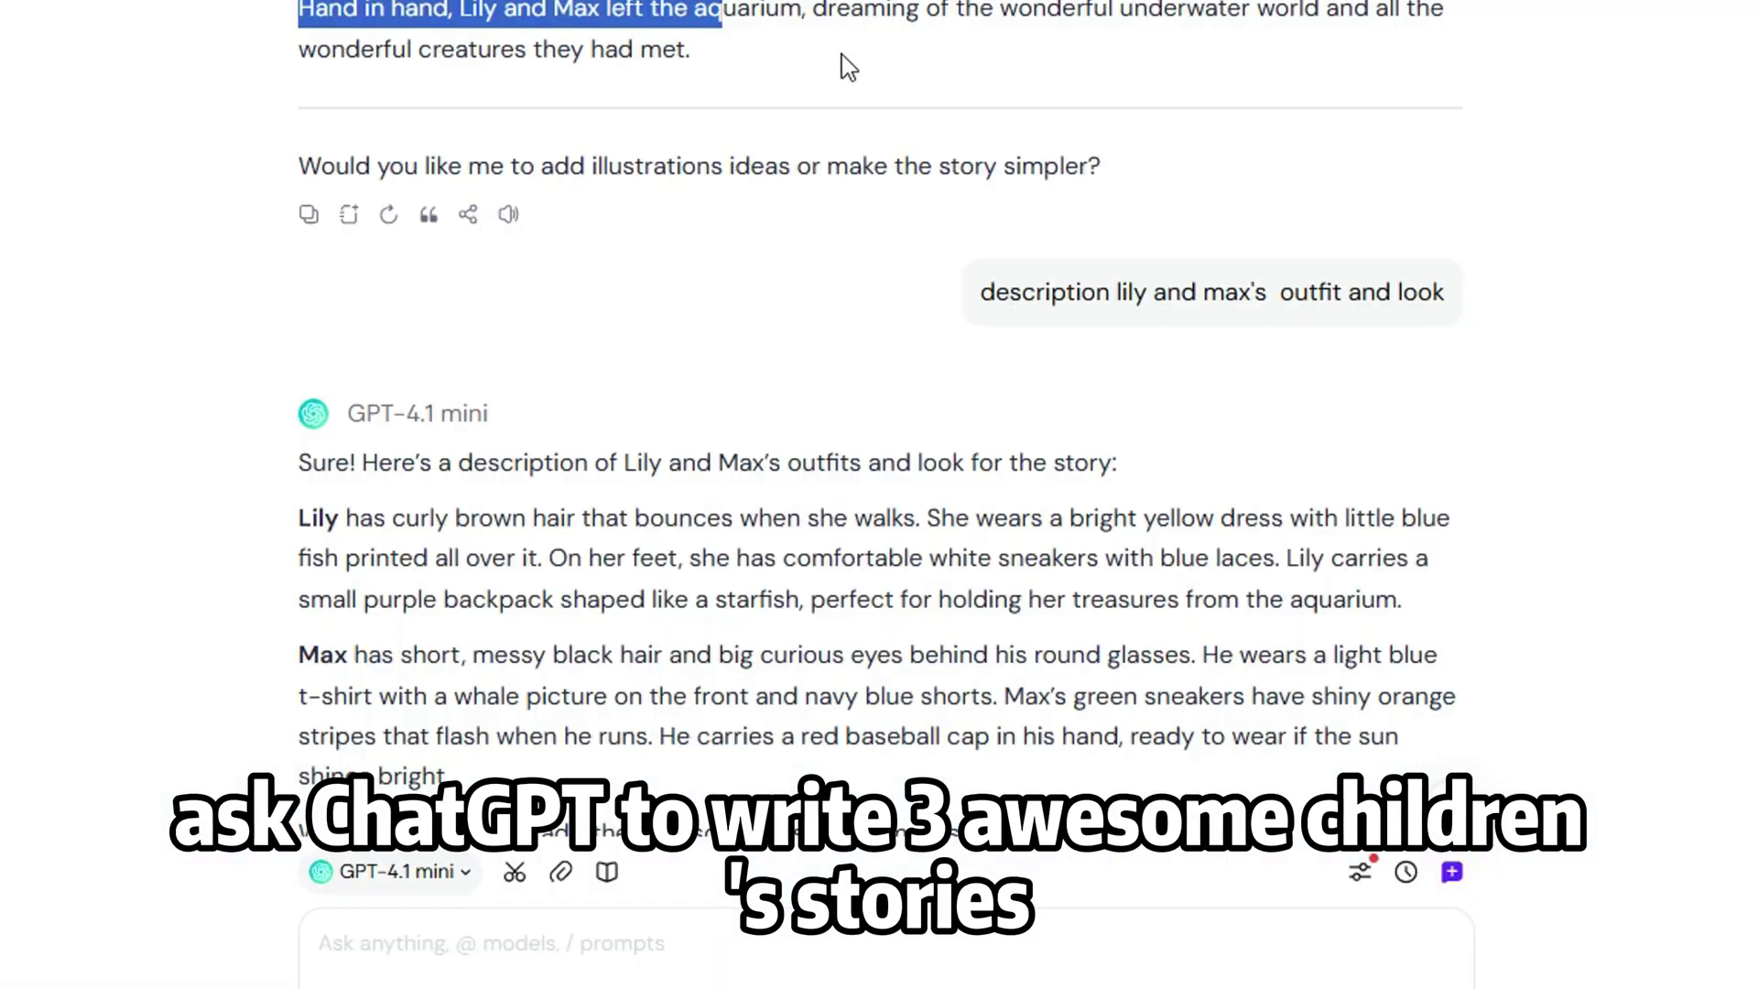
{"action": "scroll", "coordinate": [757, 364], "scroll_direction": "up", "scroll_amount": 15}
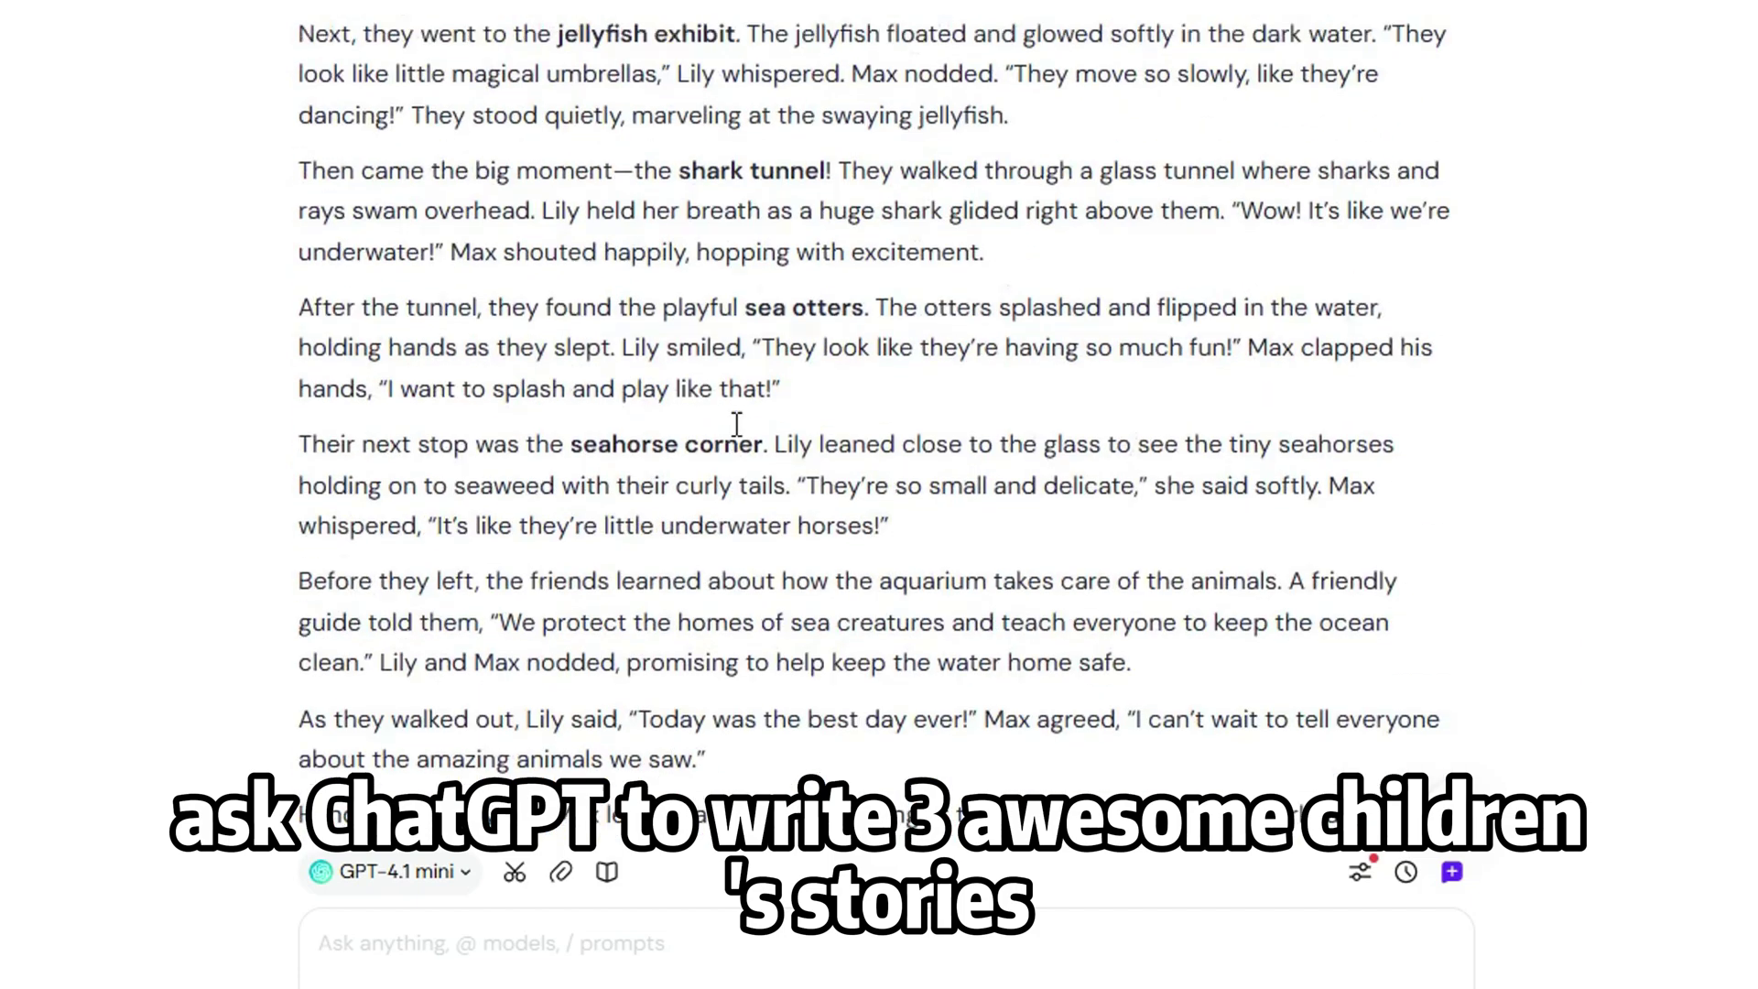
{"action": "scroll", "coordinate": [781, 404], "scroll_direction": "down", "scroll_amount": 4}
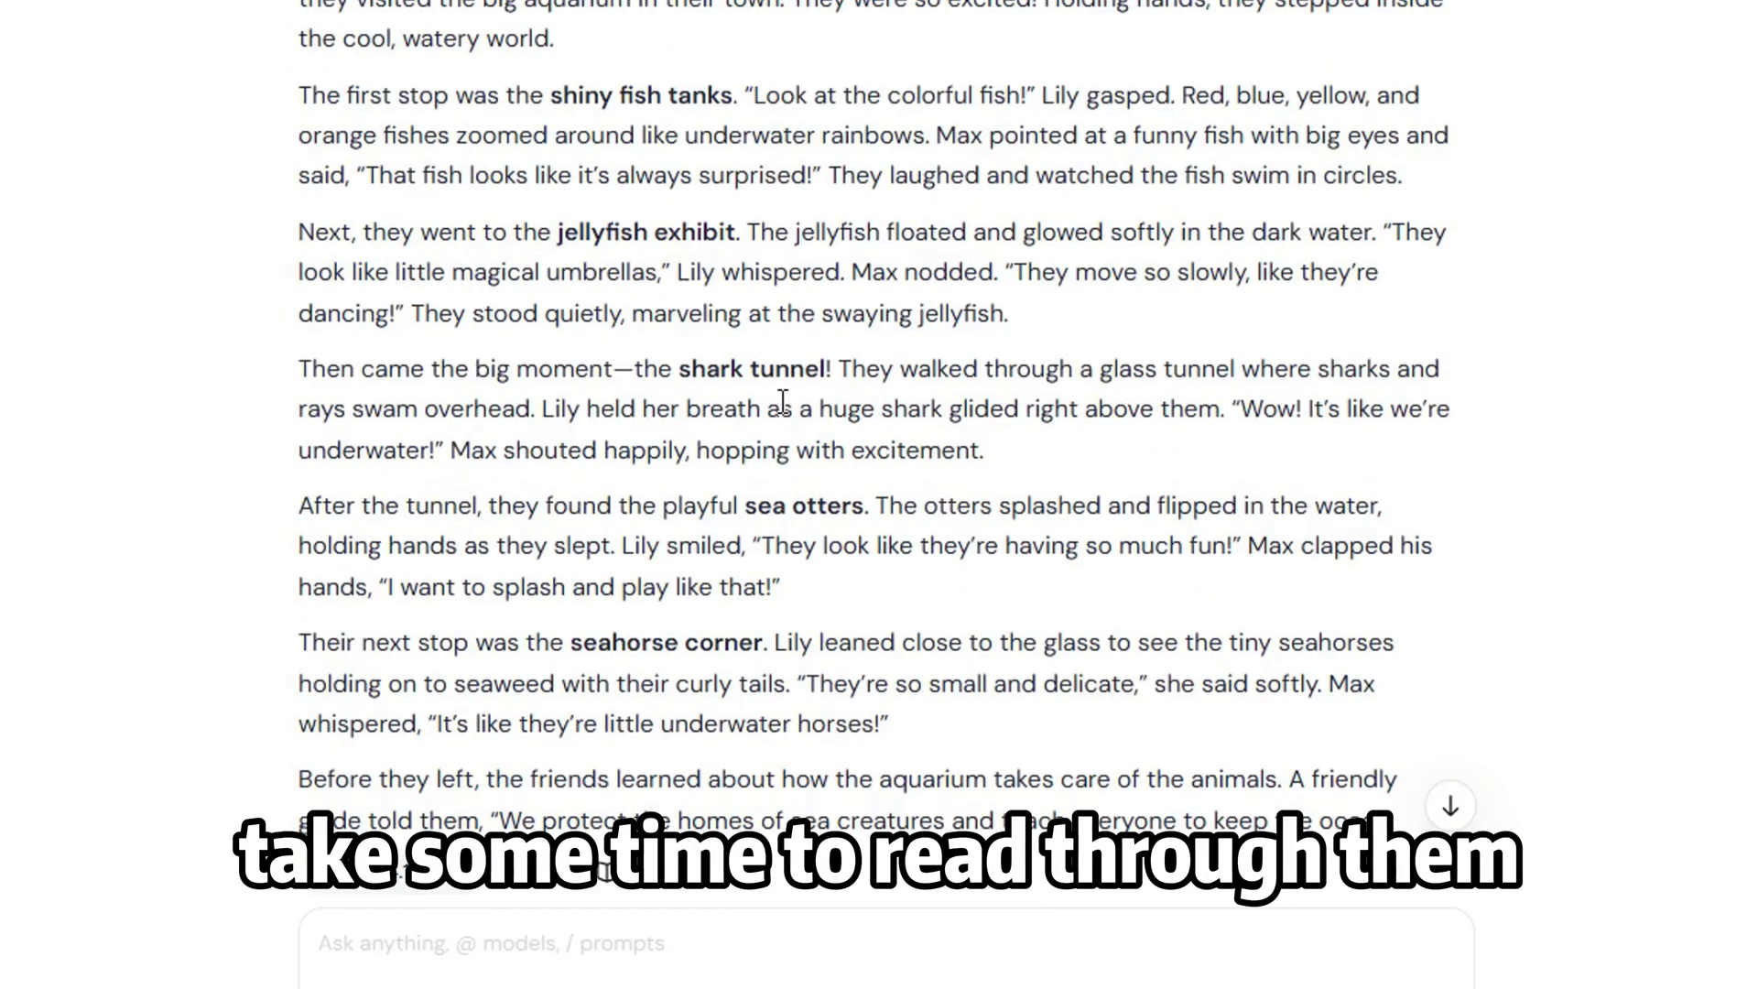
{"action": "scroll", "coordinate": [356, 136], "scroll_direction": "up", "scroll_amount": 2}
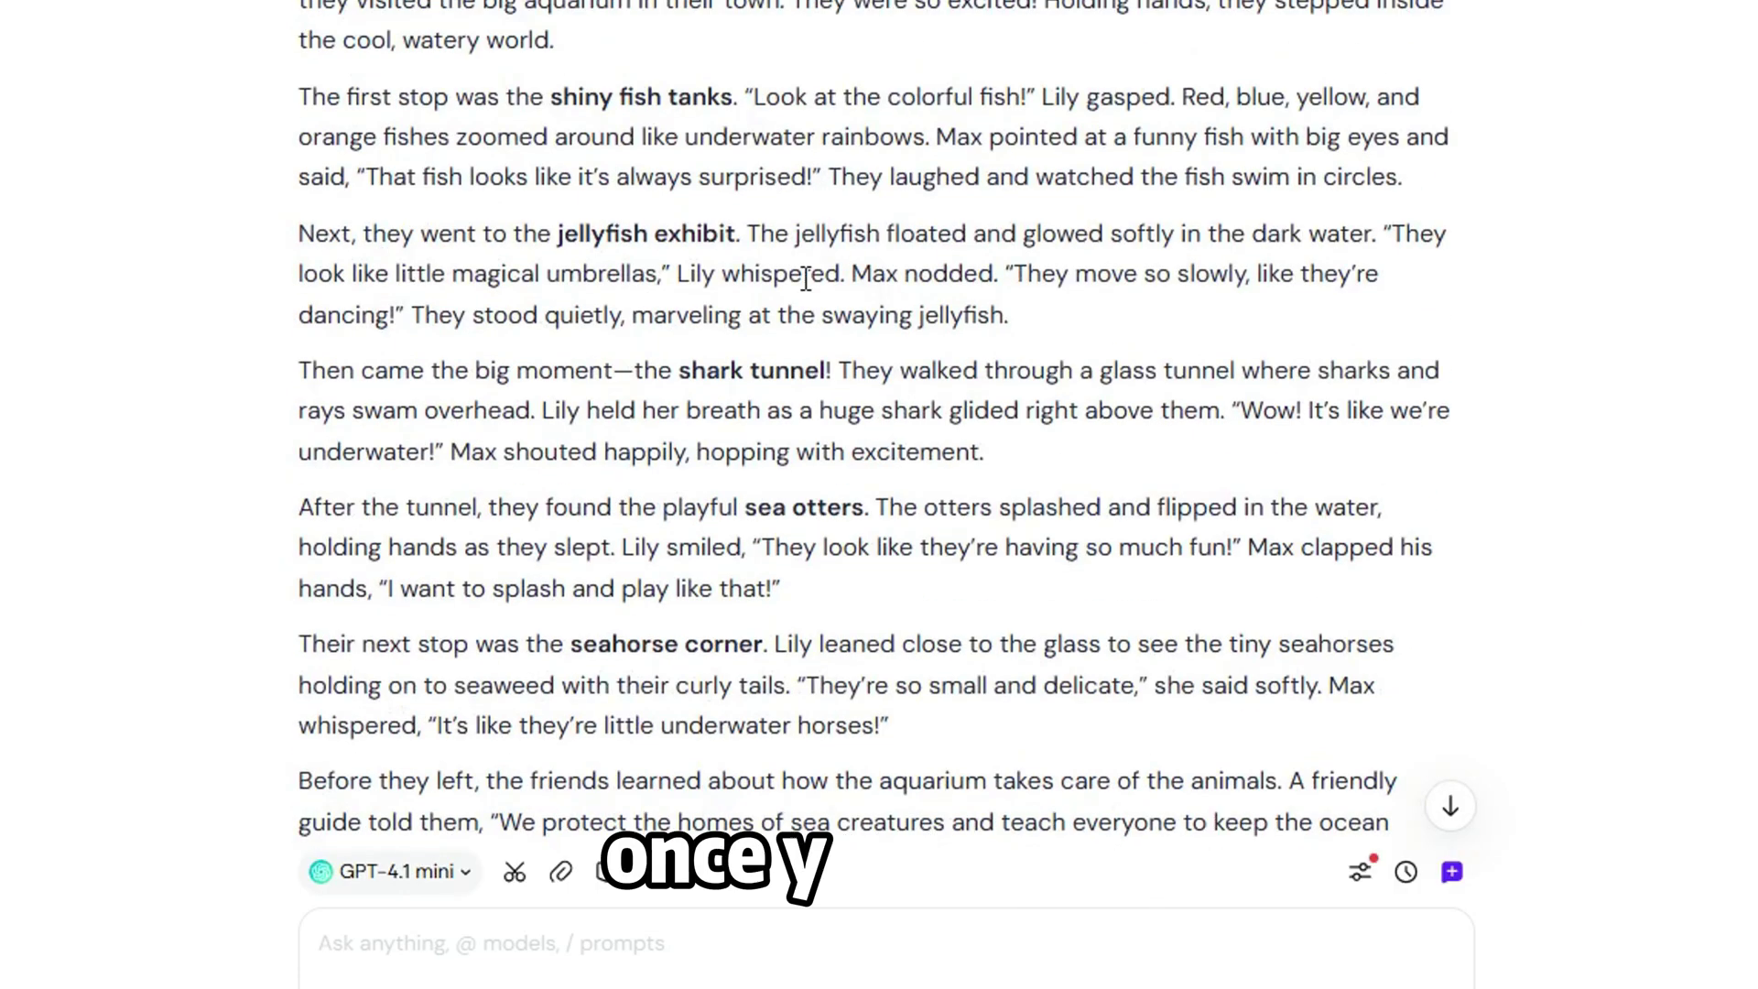
{"action": "scroll", "coordinate": [463, 334], "scroll_direction": "down", "scroll_amount": 3}
{"action": "left_click_drag", "start_coordinate": [716, 726], "coordinate": [330, 55]}
{"action": "scroll", "coordinate": [661, 558], "scroll_direction": "down", "scroll_amount": 10}
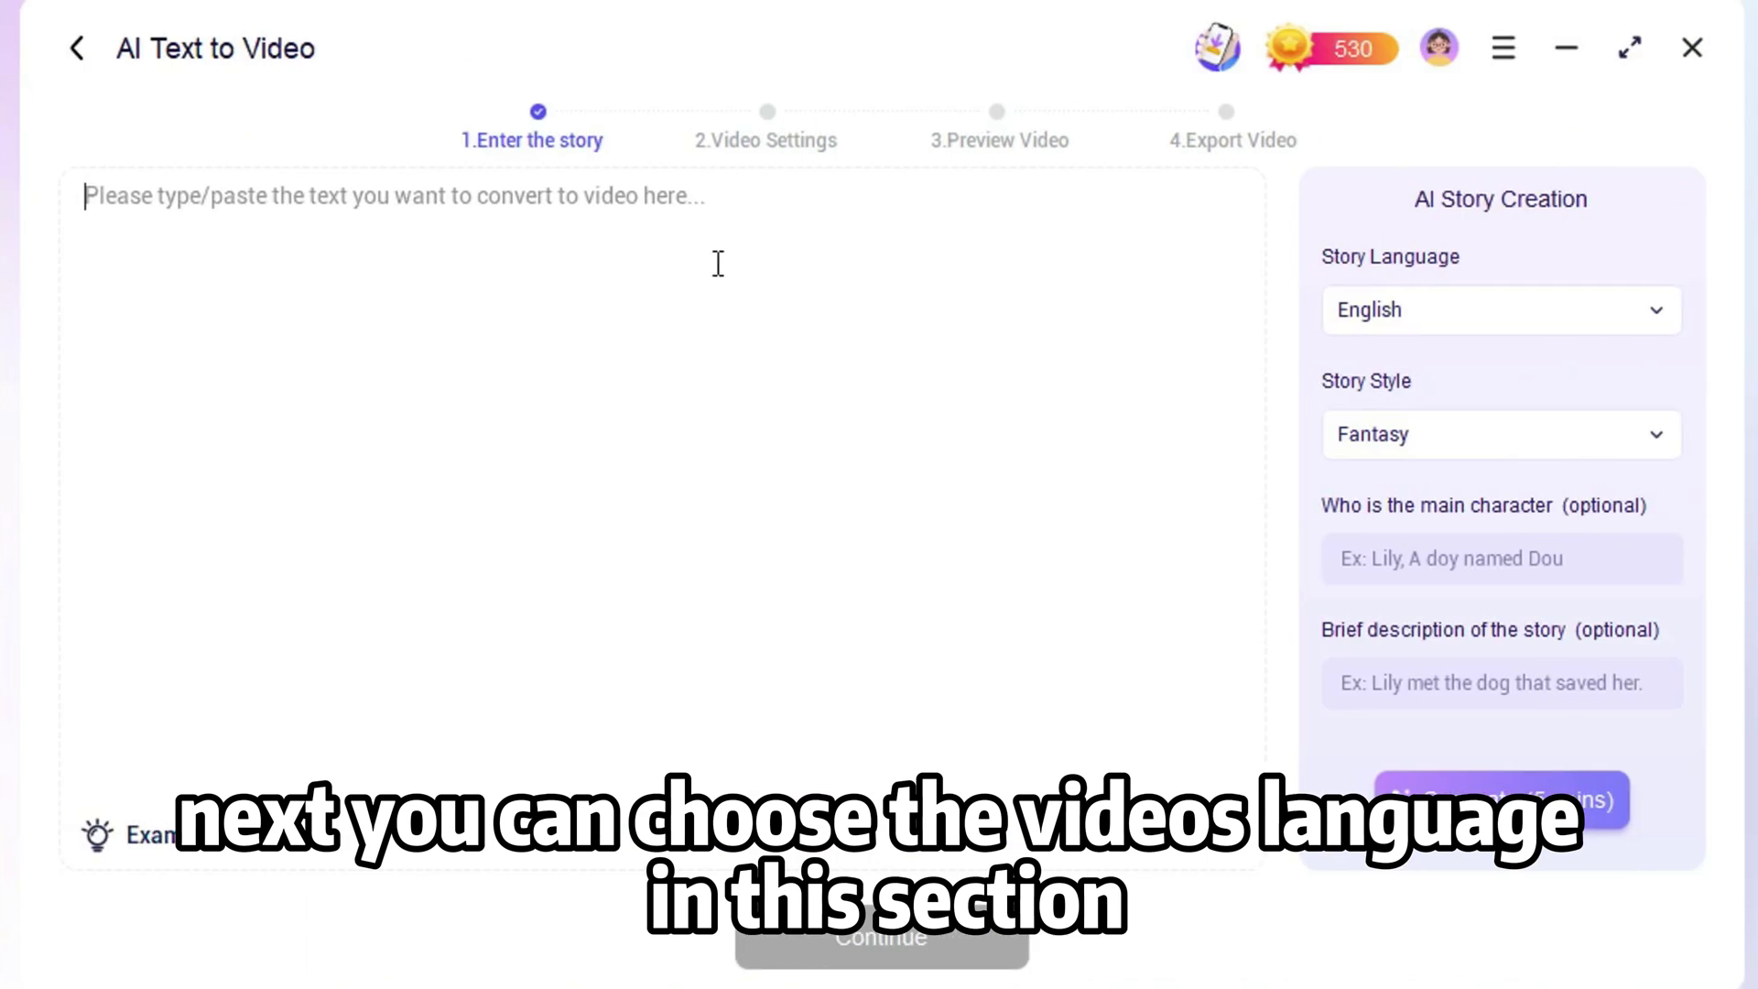
{"action": "key", "text": "ctrl+v"}
{"action": "scroll", "coordinate": [724, 457], "scroll_direction": "up", "scroll_amount": 10}
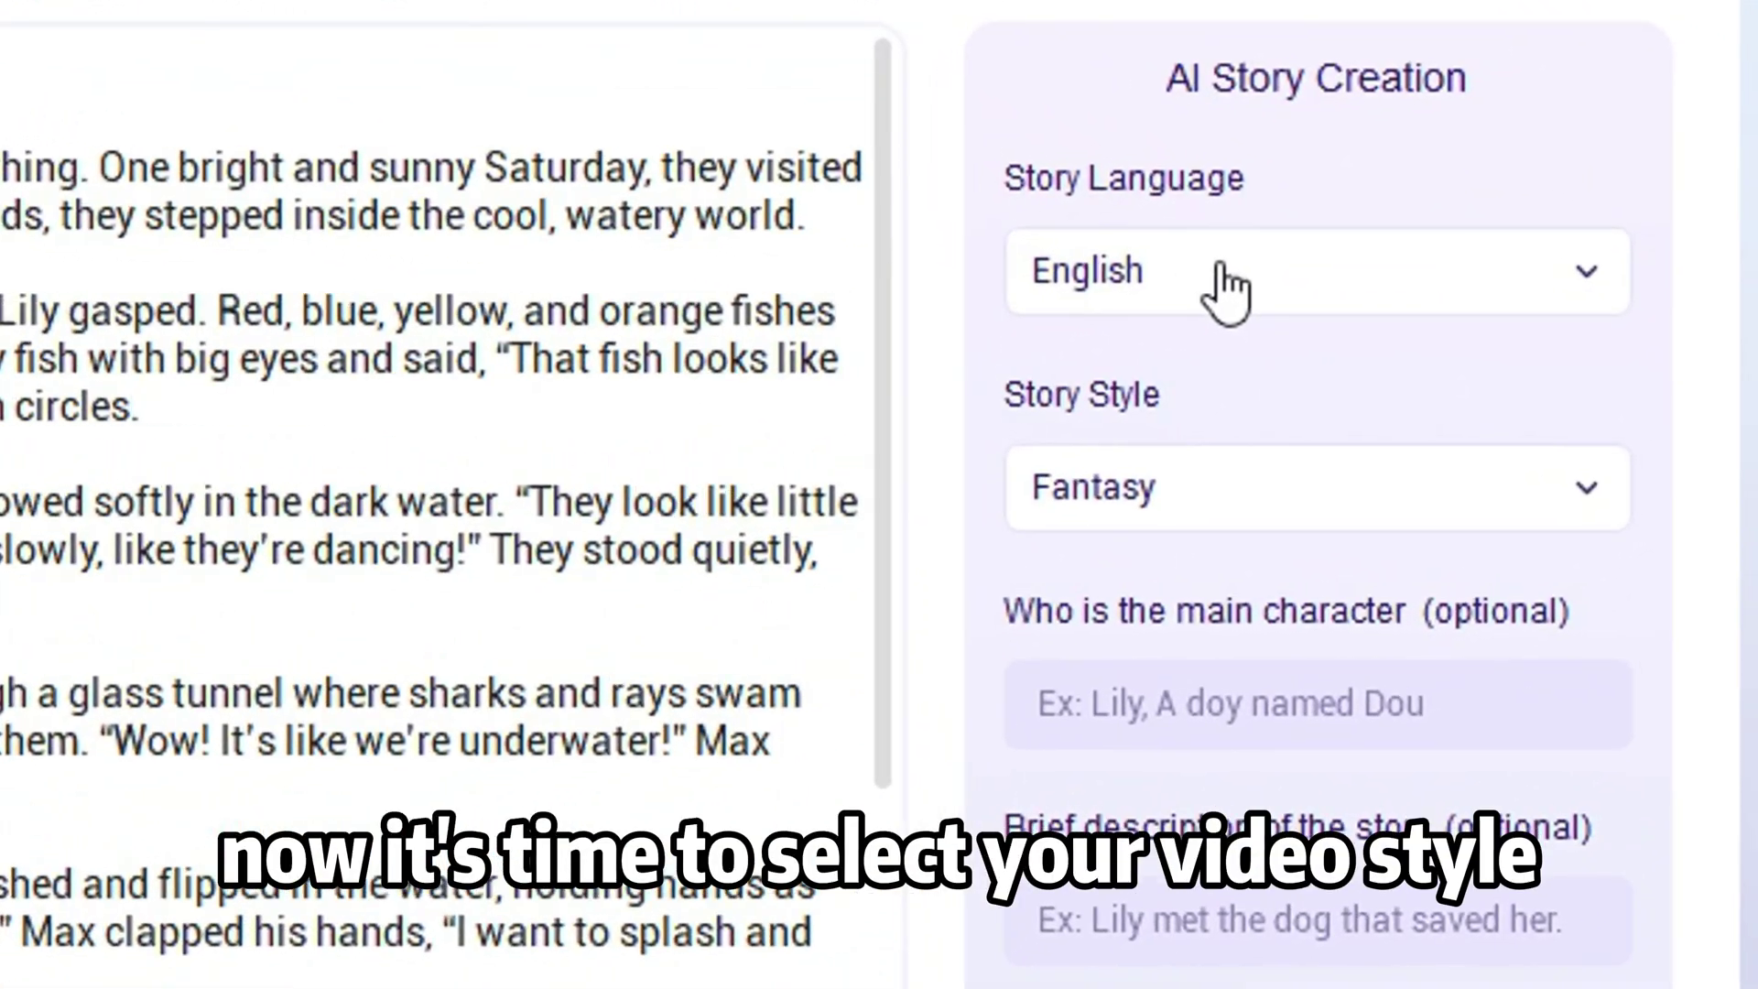
Set the pasted story's style to Story for kid and continue to the Video Settings step.
{"action": "left_click", "coordinate": [1190, 485]}
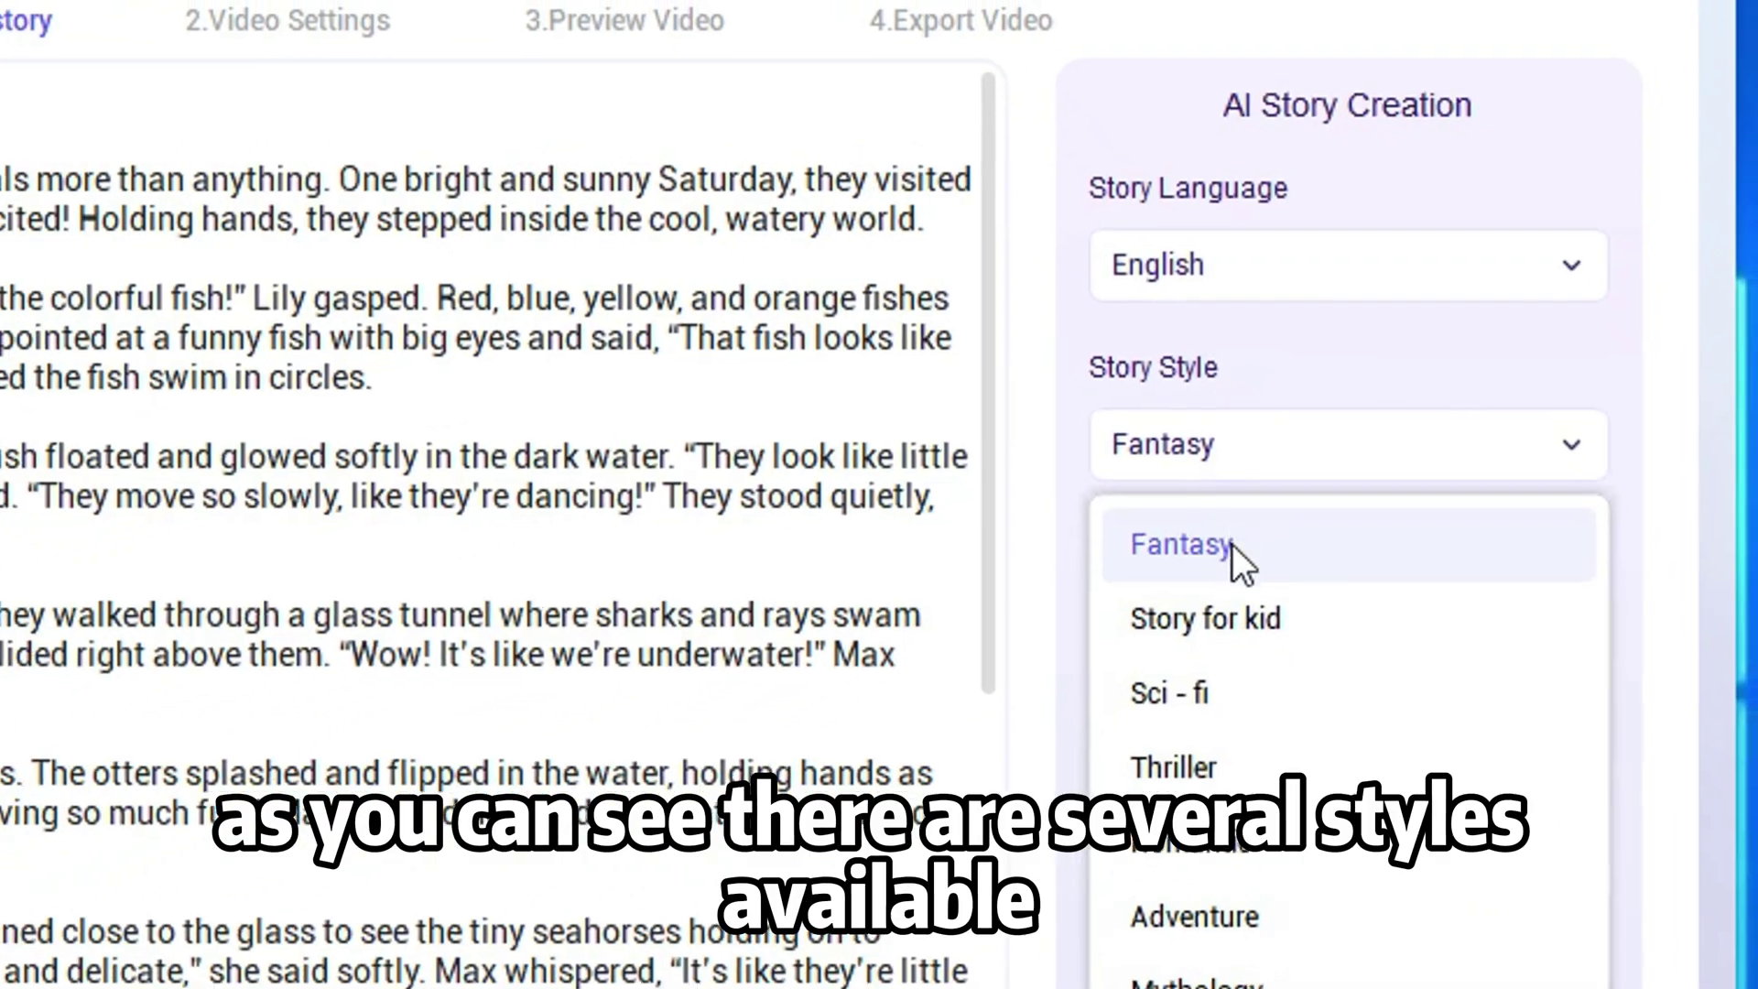
{"action": "left_click", "coordinate": [1204, 638]}
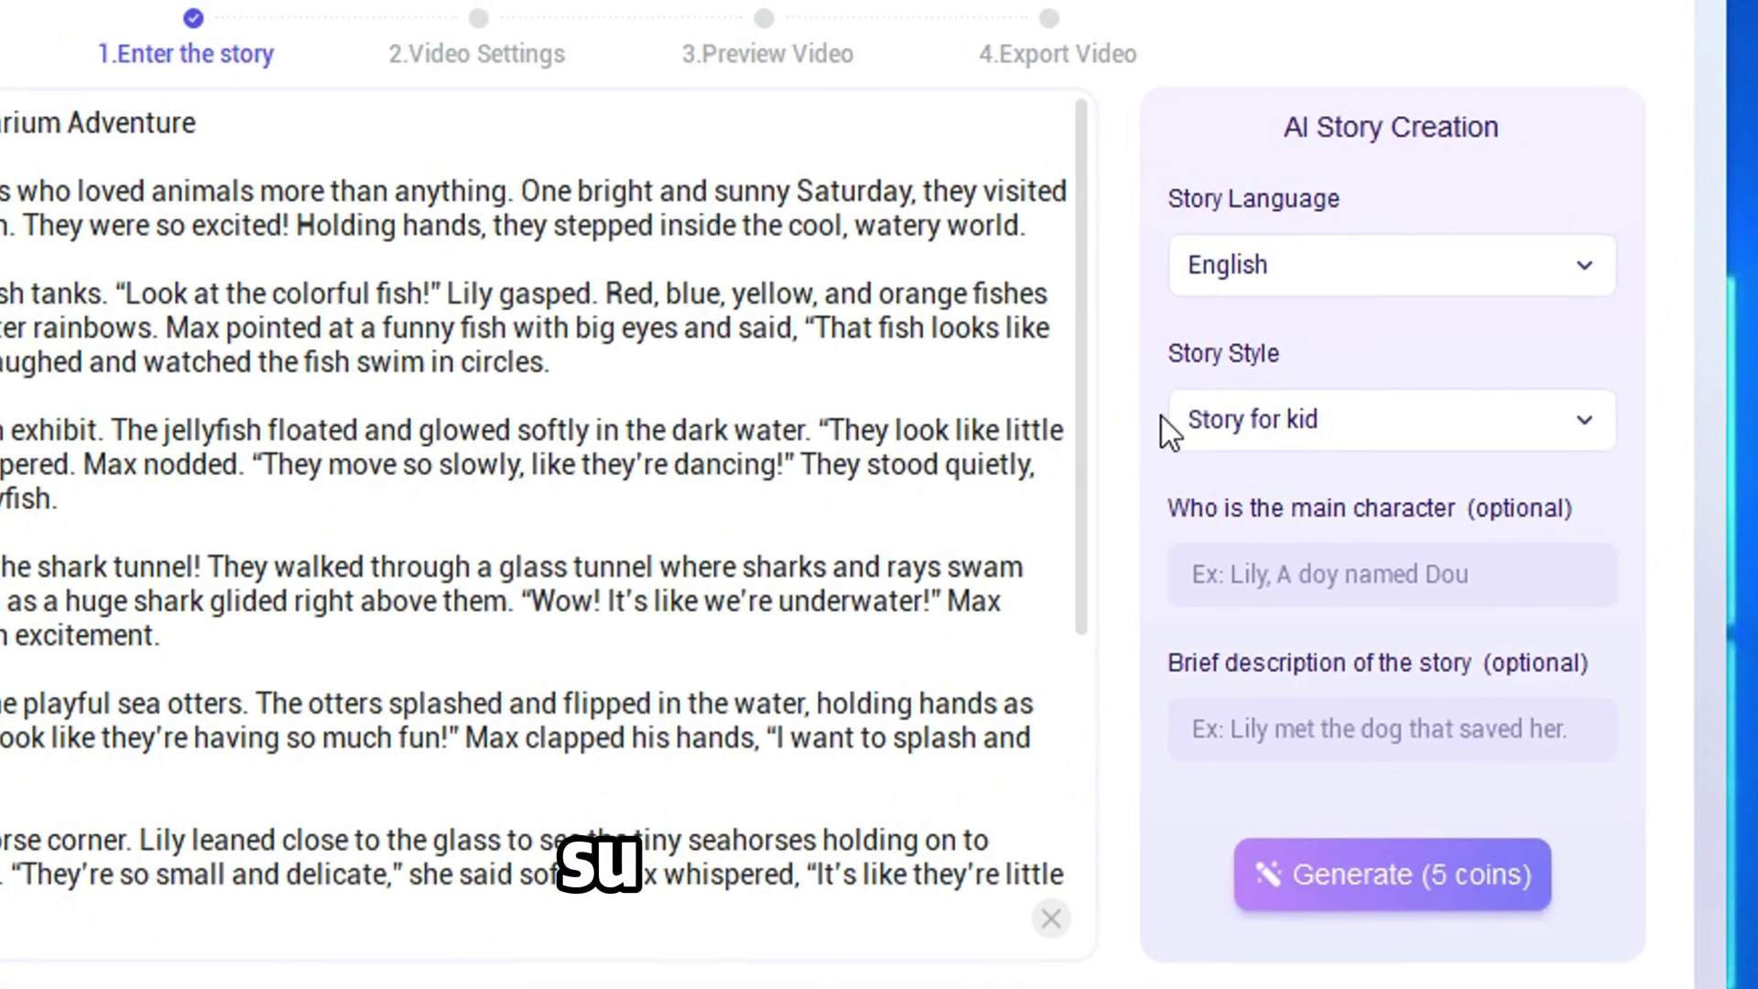
{"action": "left_click", "coordinate": [1275, 418]}
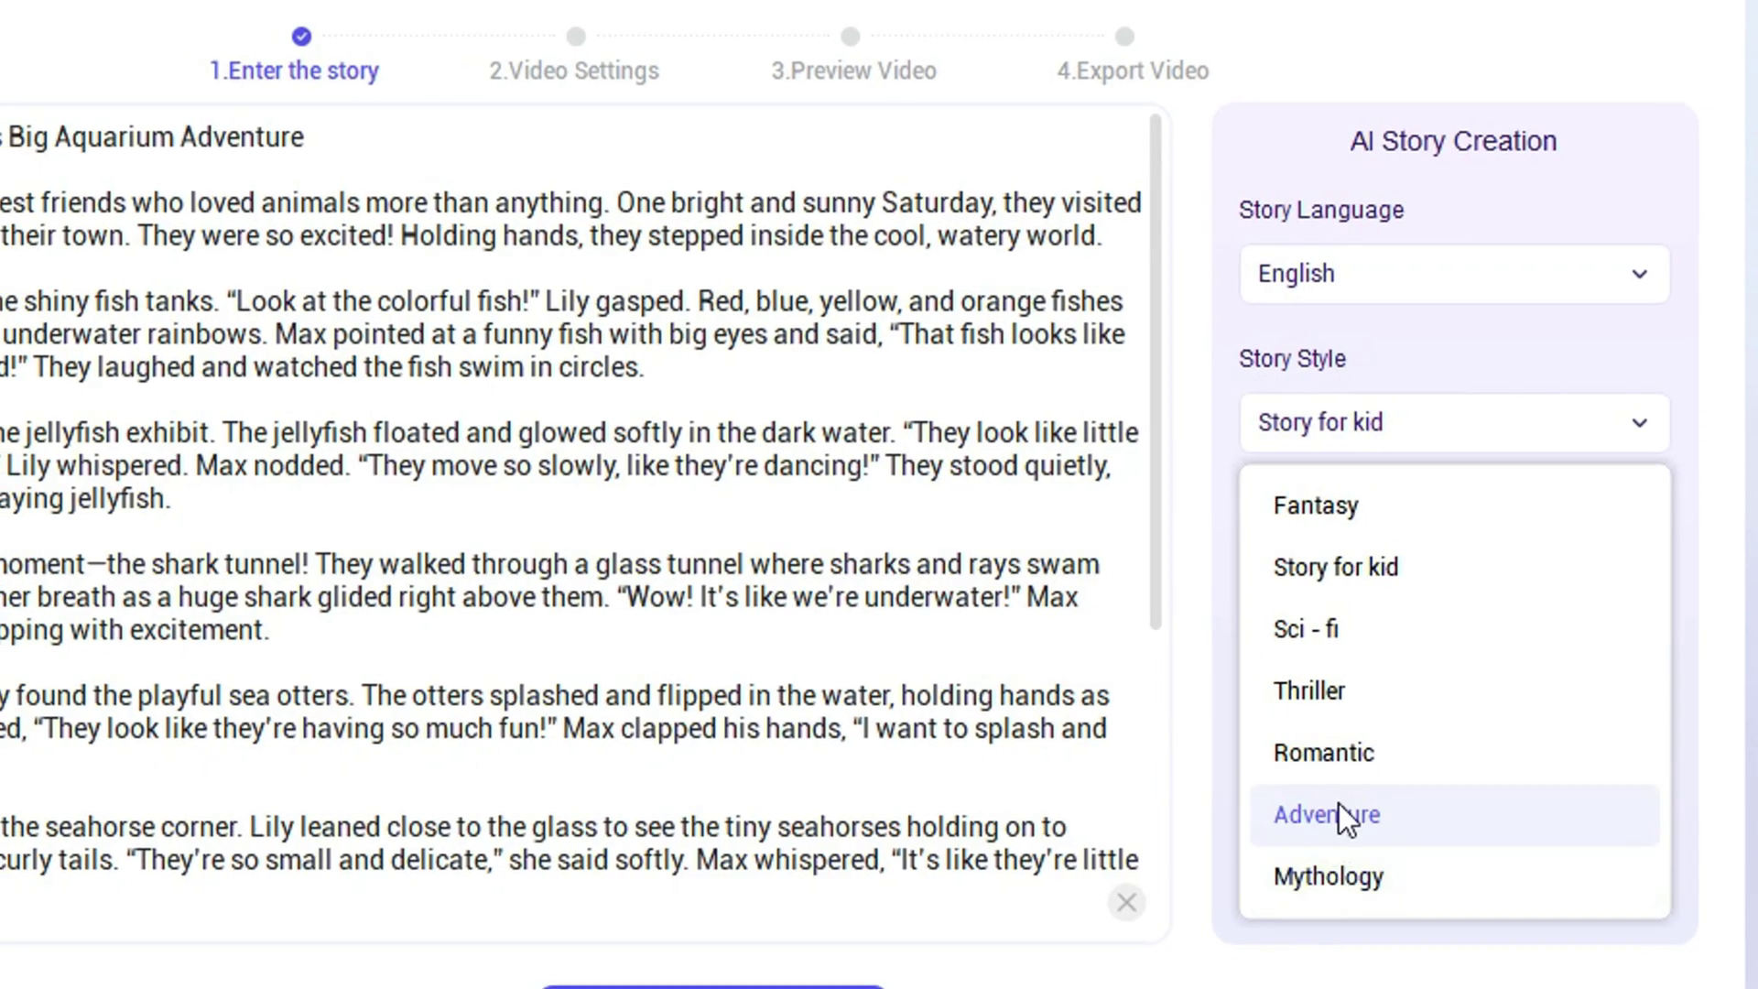
{"action": "left_click", "coordinate": [1369, 569]}
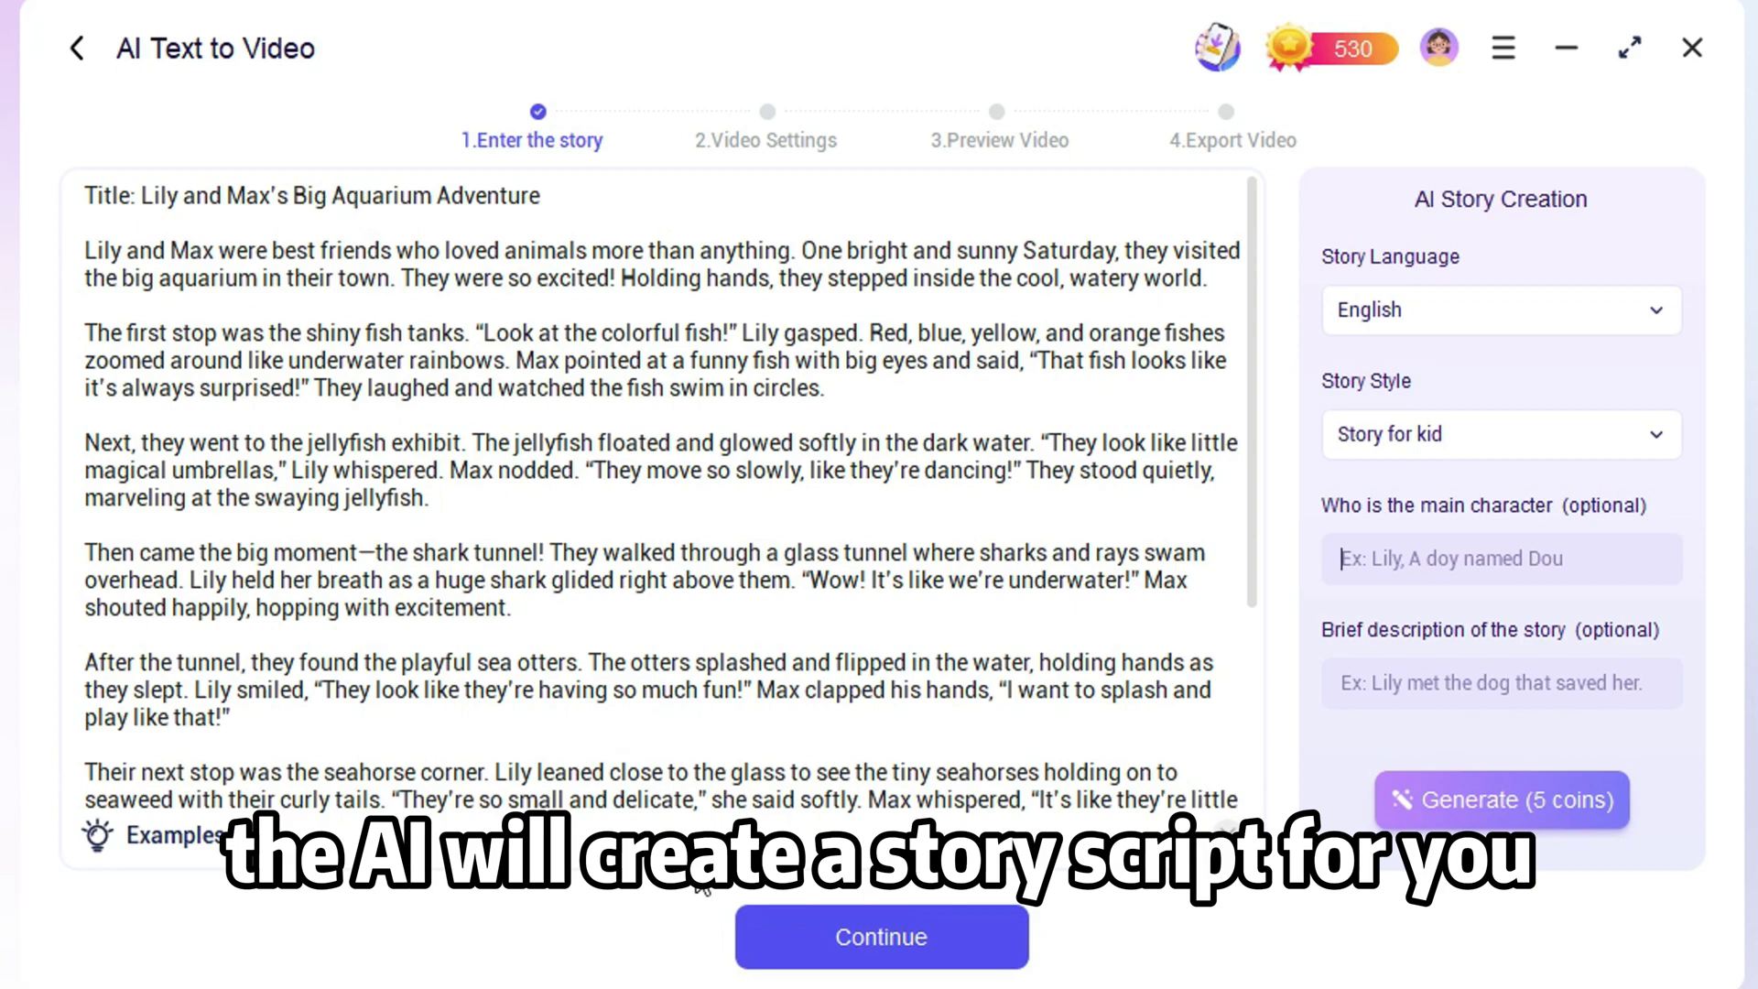
{"action": "left_click", "coordinate": [886, 957]}
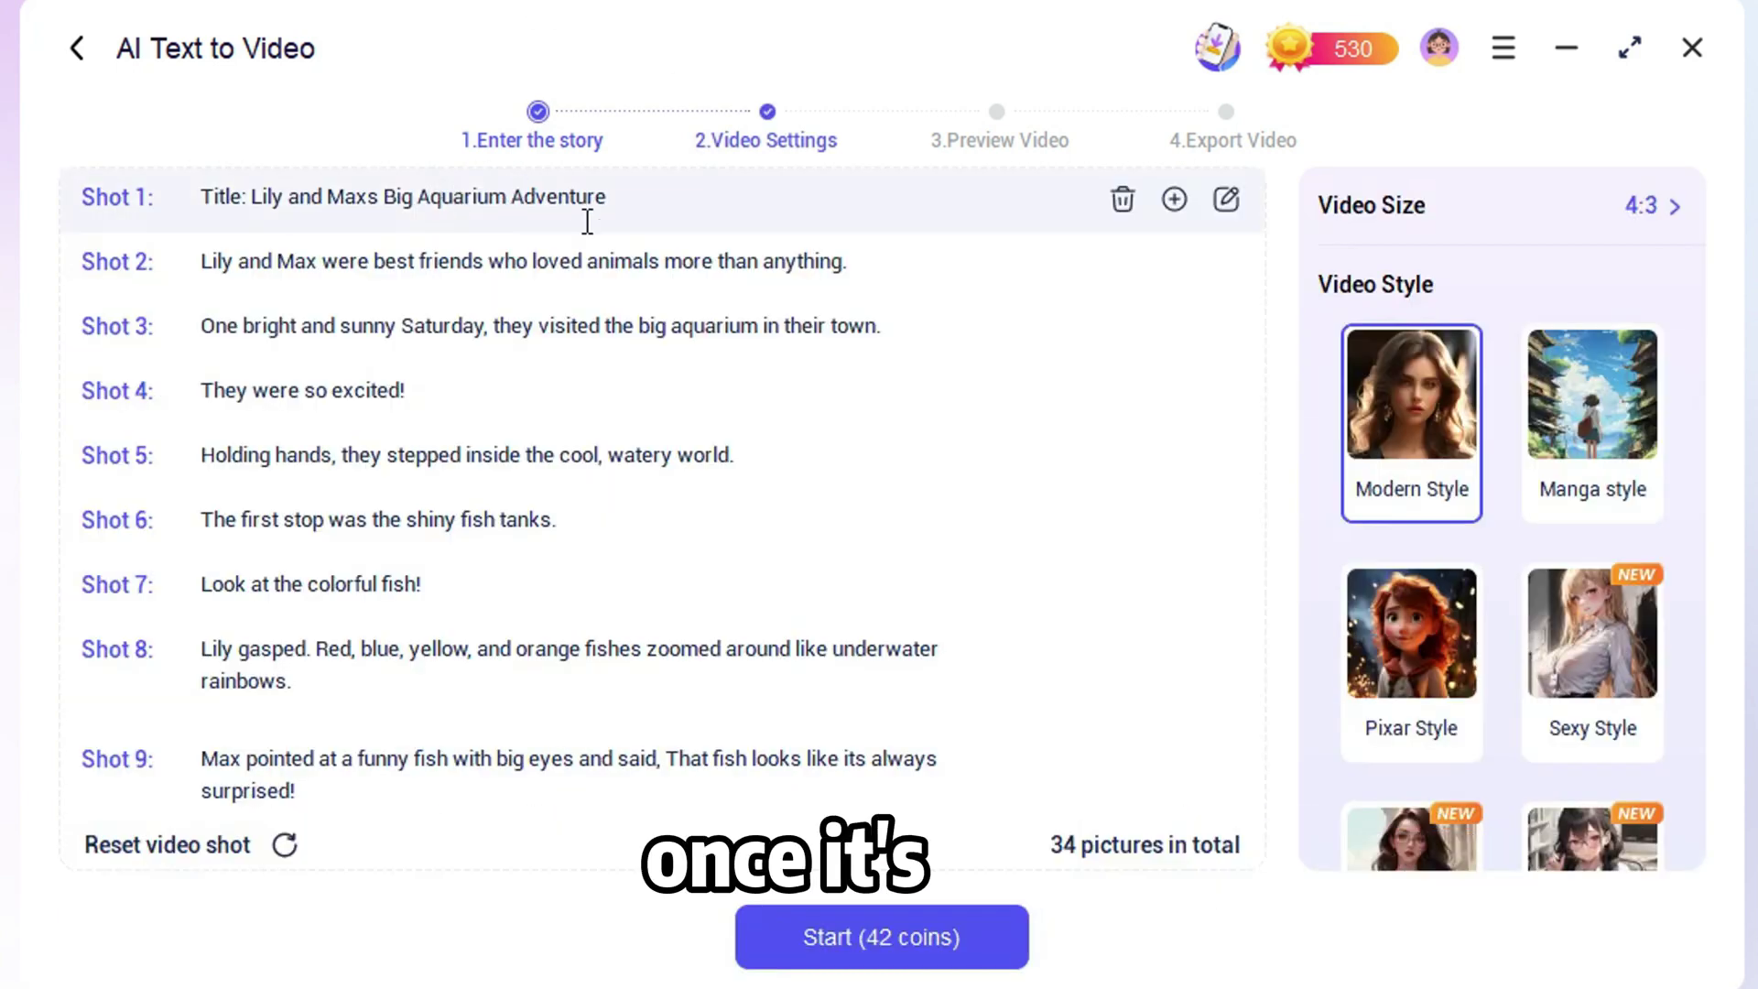
Set the video size to the 16:9 aspect ratio.
{"action": "scroll", "coordinate": [641, 384], "scroll_direction": "down", "scroll_amount": 15}
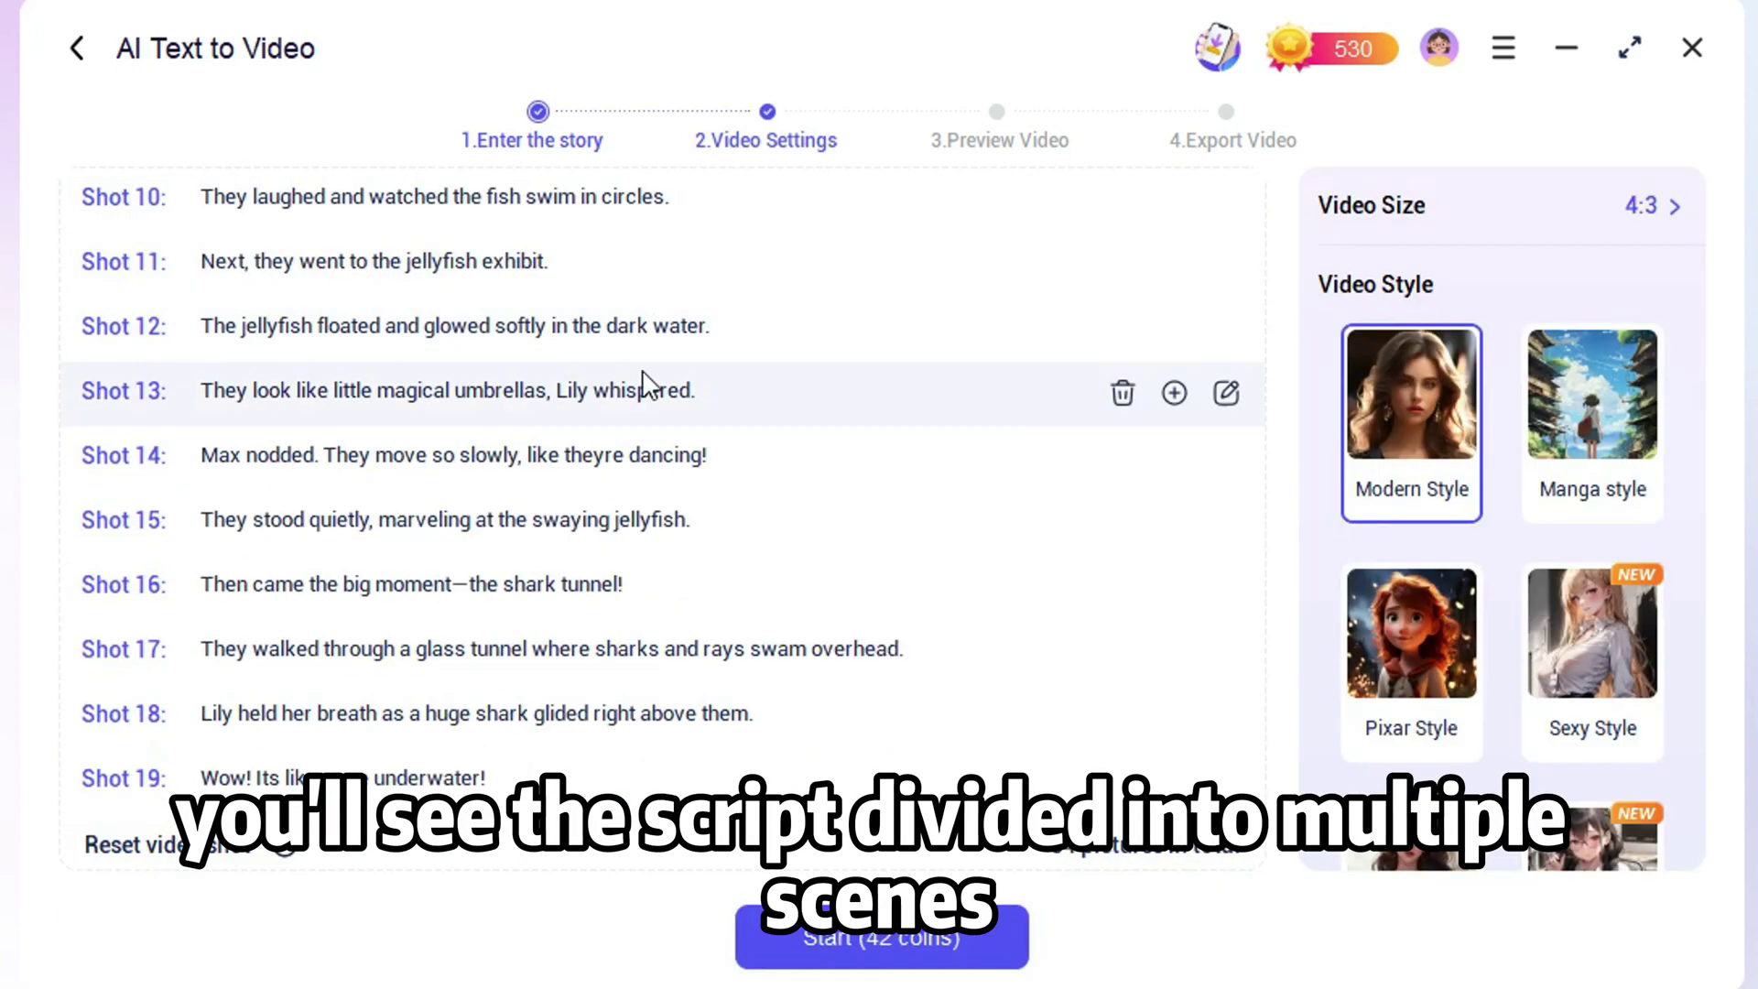
{"action": "scroll", "coordinate": [495, 698], "scroll_direction": "up", "scroll_amount": 15}
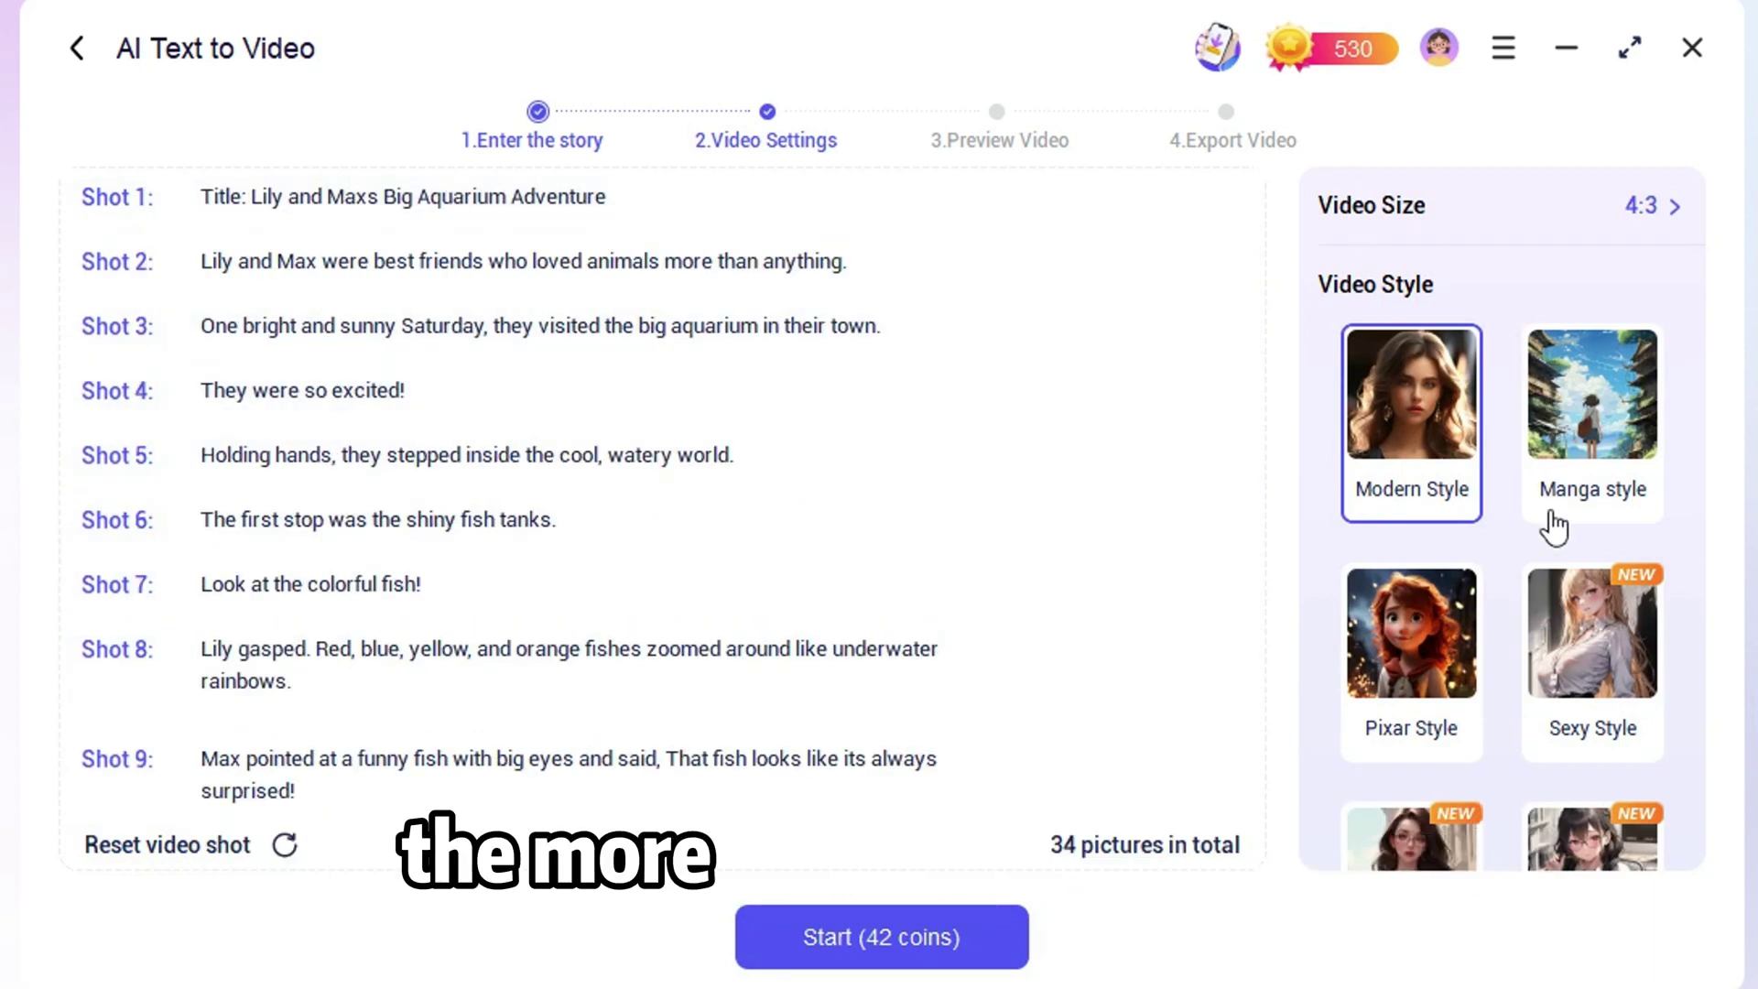
{"action": "scroll", "coordinate": [1465, 567], "scroll_direction": "down", "scroll_amount": 4}
{"action": "scroll", "coordinate": [1557, 366], "scroll_direction": "up", "scroll_amount": 2}
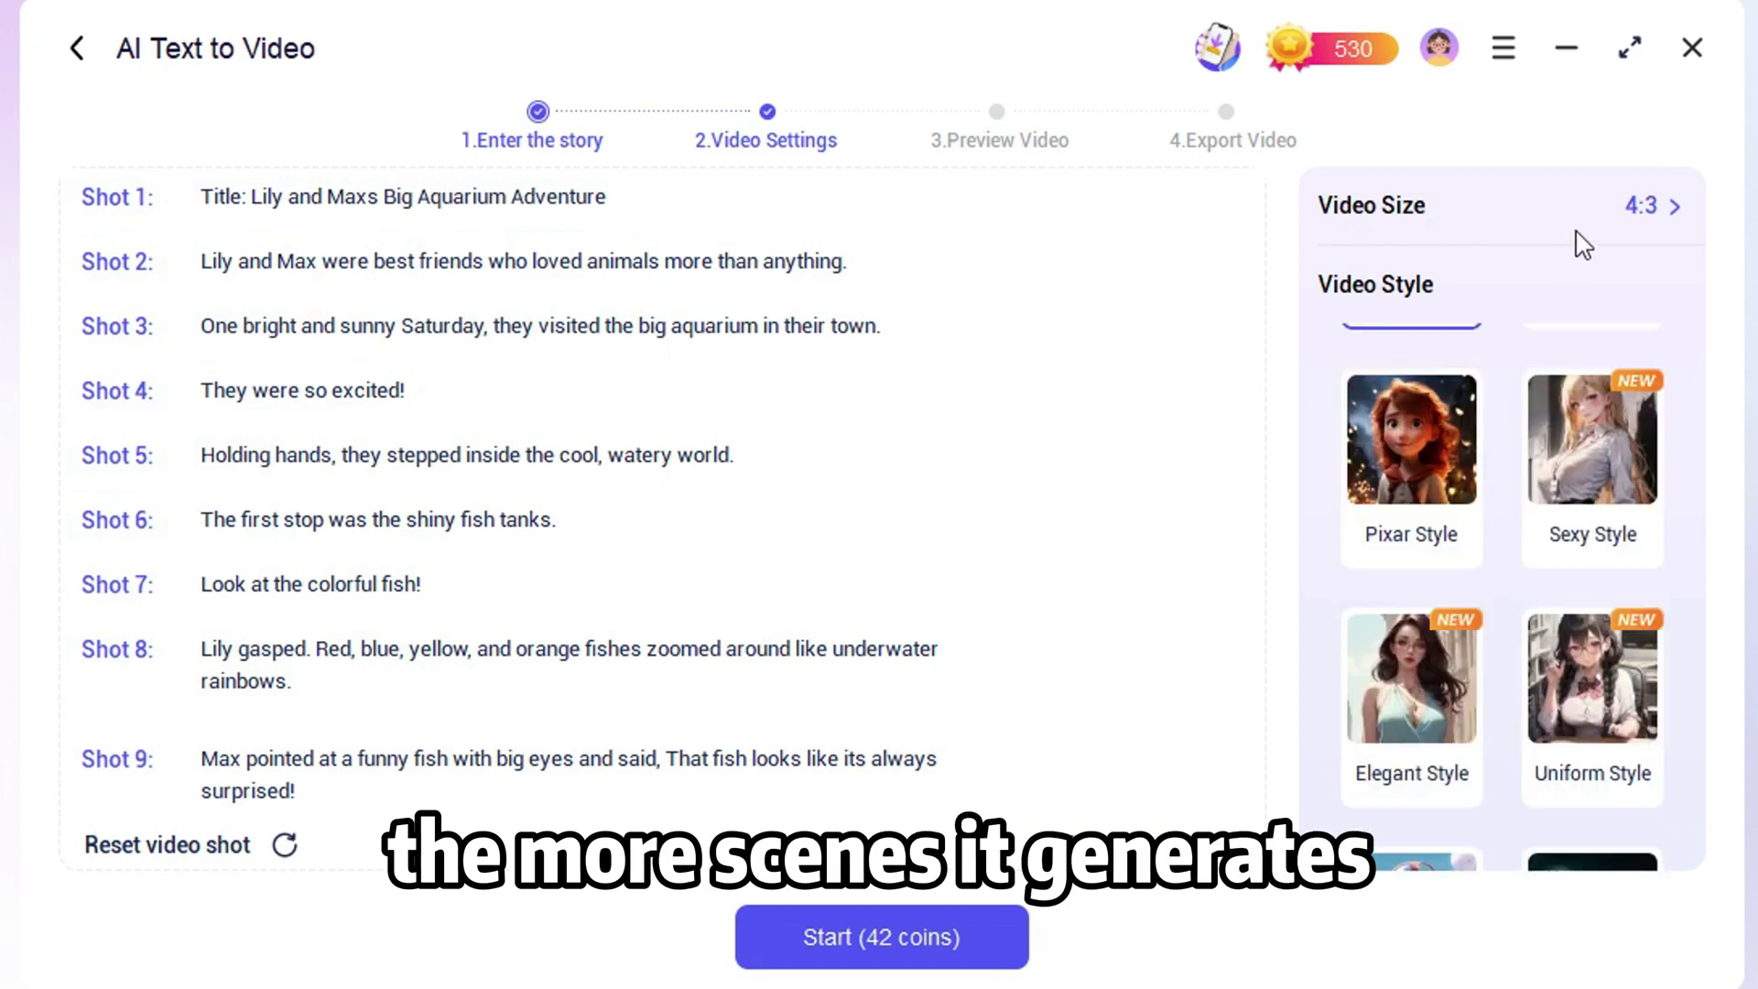
{"action": "left_click", "coordinate": [1634, 212]}
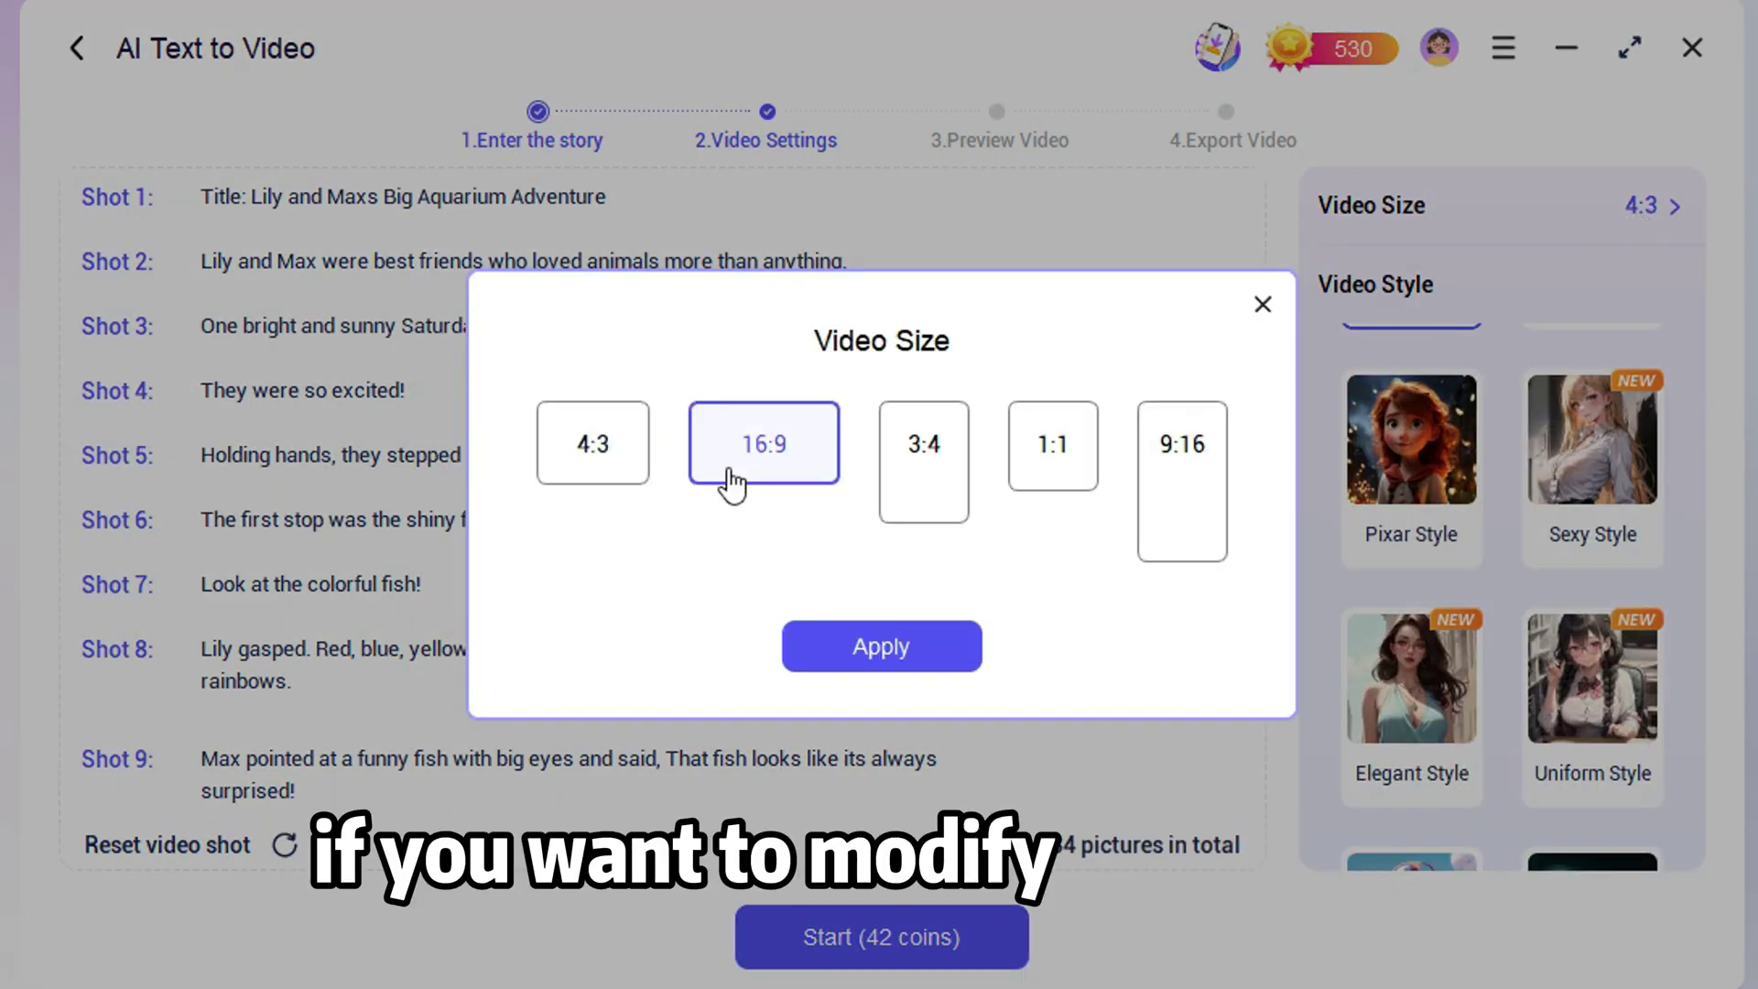
{"action": "left_click", "coordinate": [882, 648]}
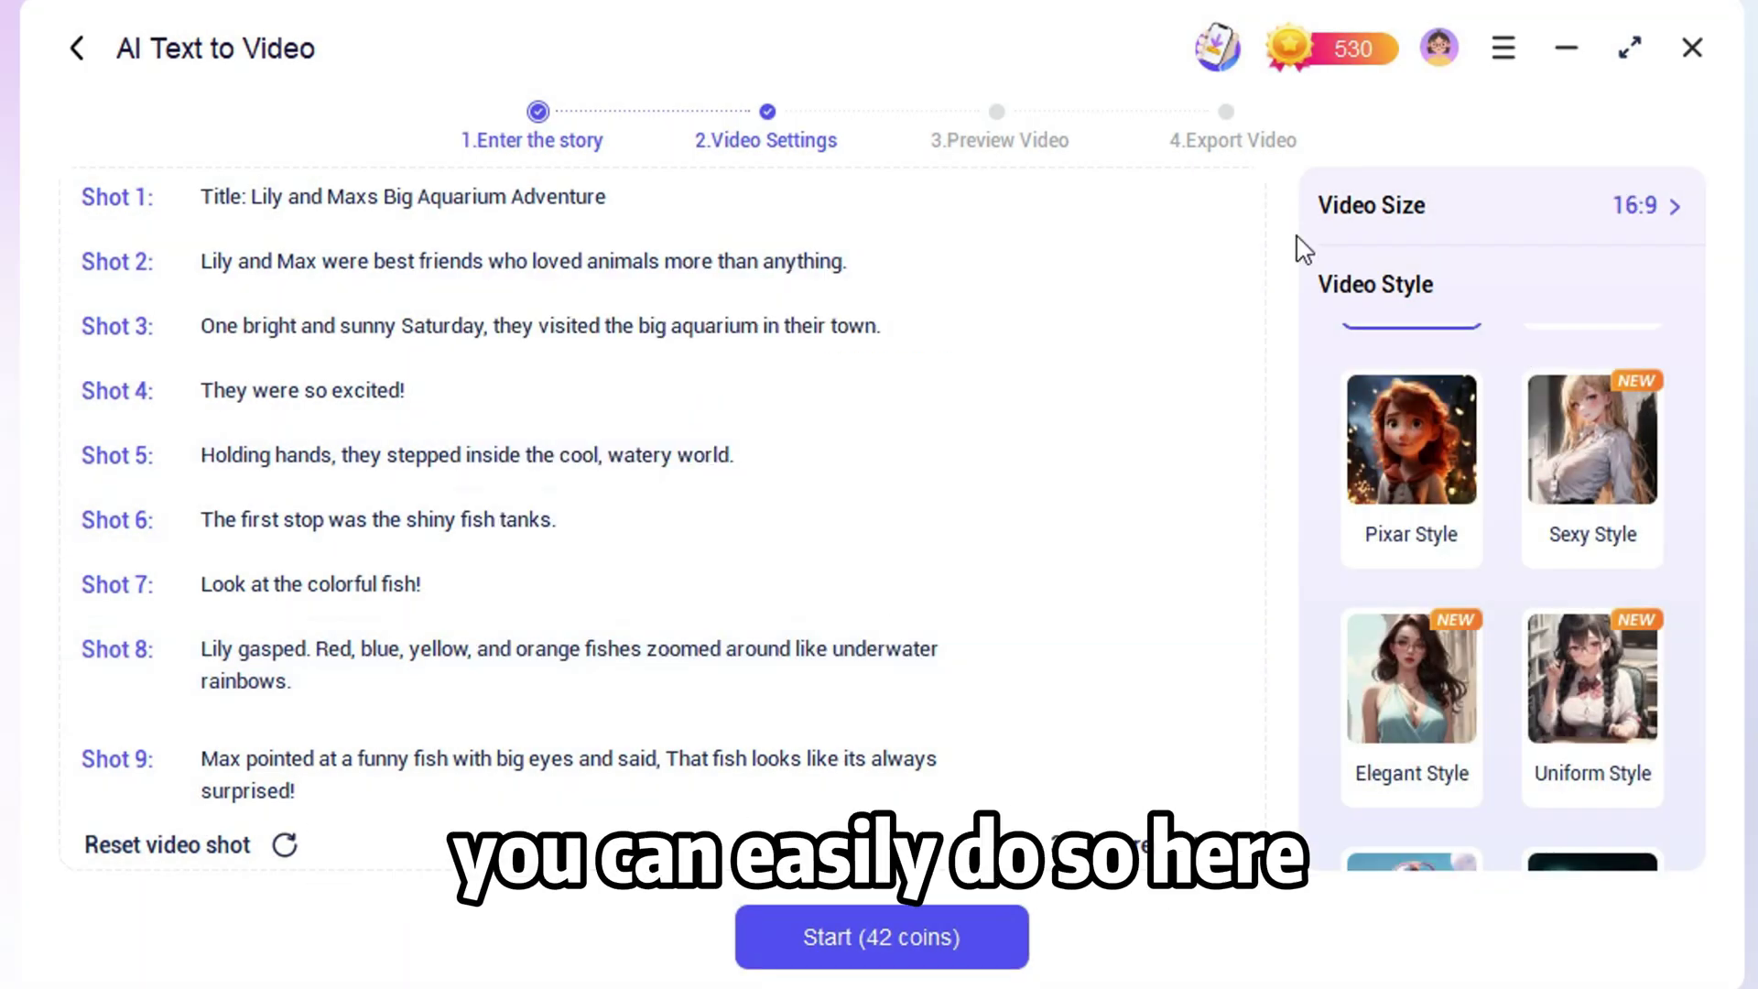
Choose Pixar Style for the images and start generating the aquarium video.
{"action": "scroll", "coordinate": [1411, 586], "scroll_direction": "down", "scroll_amount": 1}
{"action": "scroll", "coordinate": [1400, 522], "scroll_direction": "up", "scroll_amount": 3}
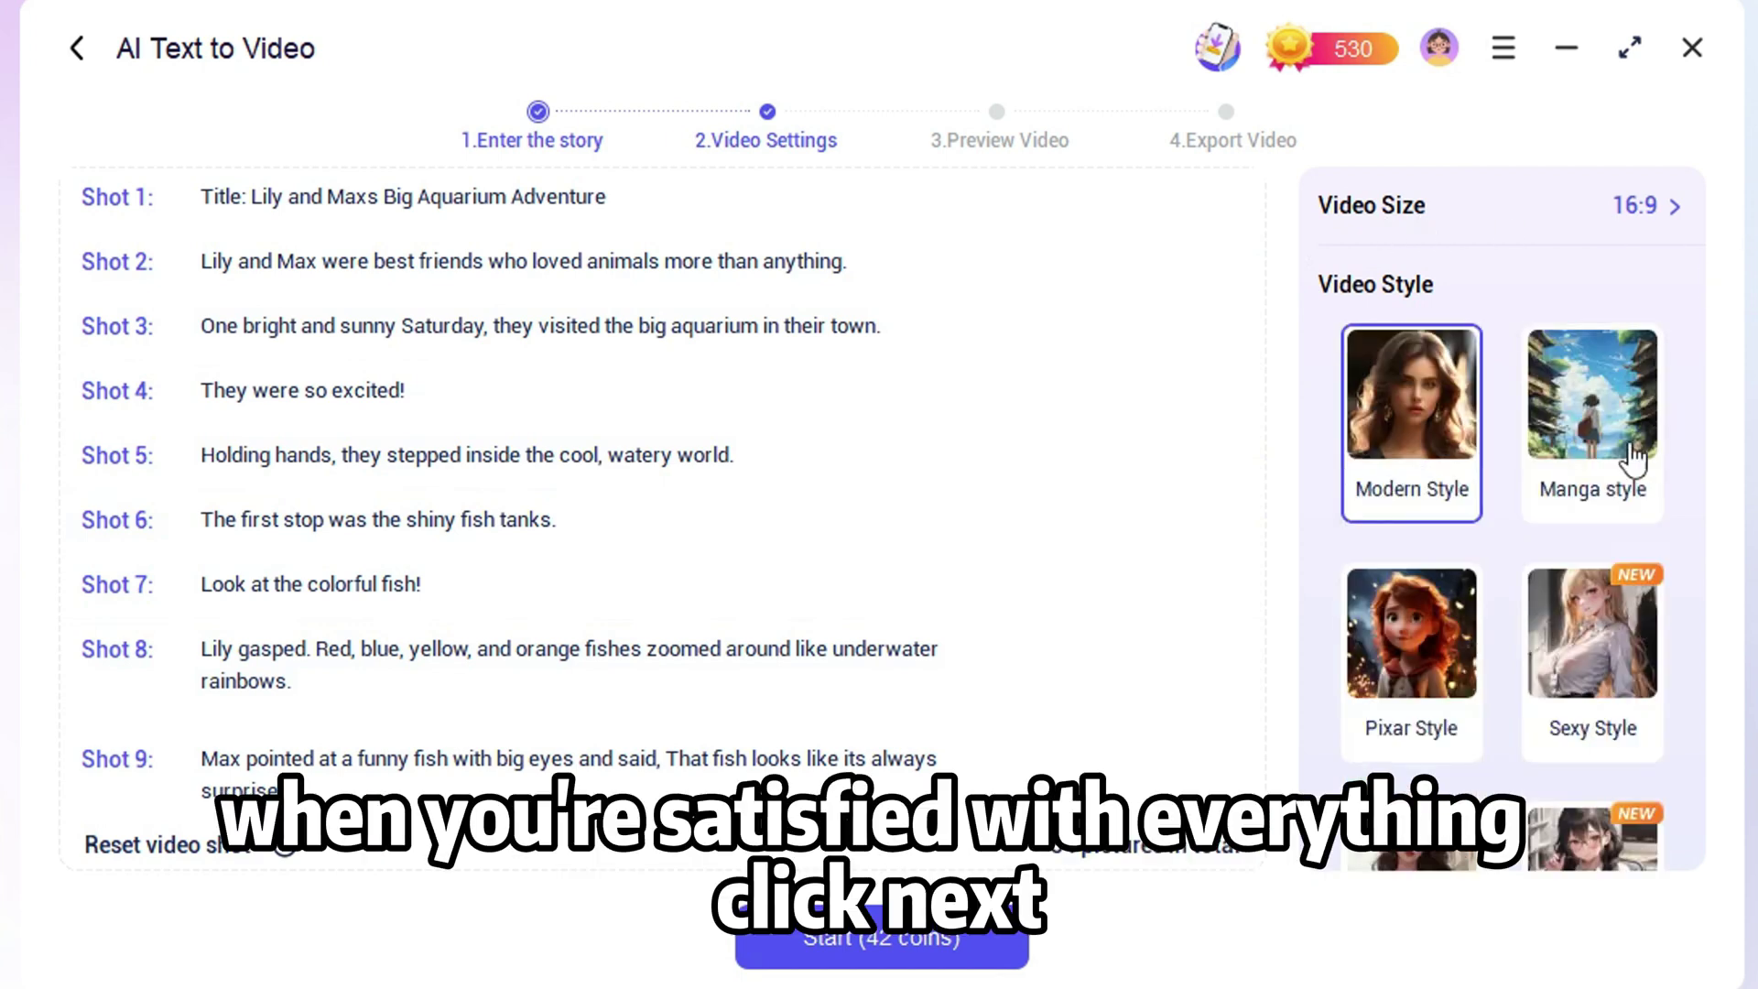
{"action": "left_click", "coordinate": [1451, 637]}
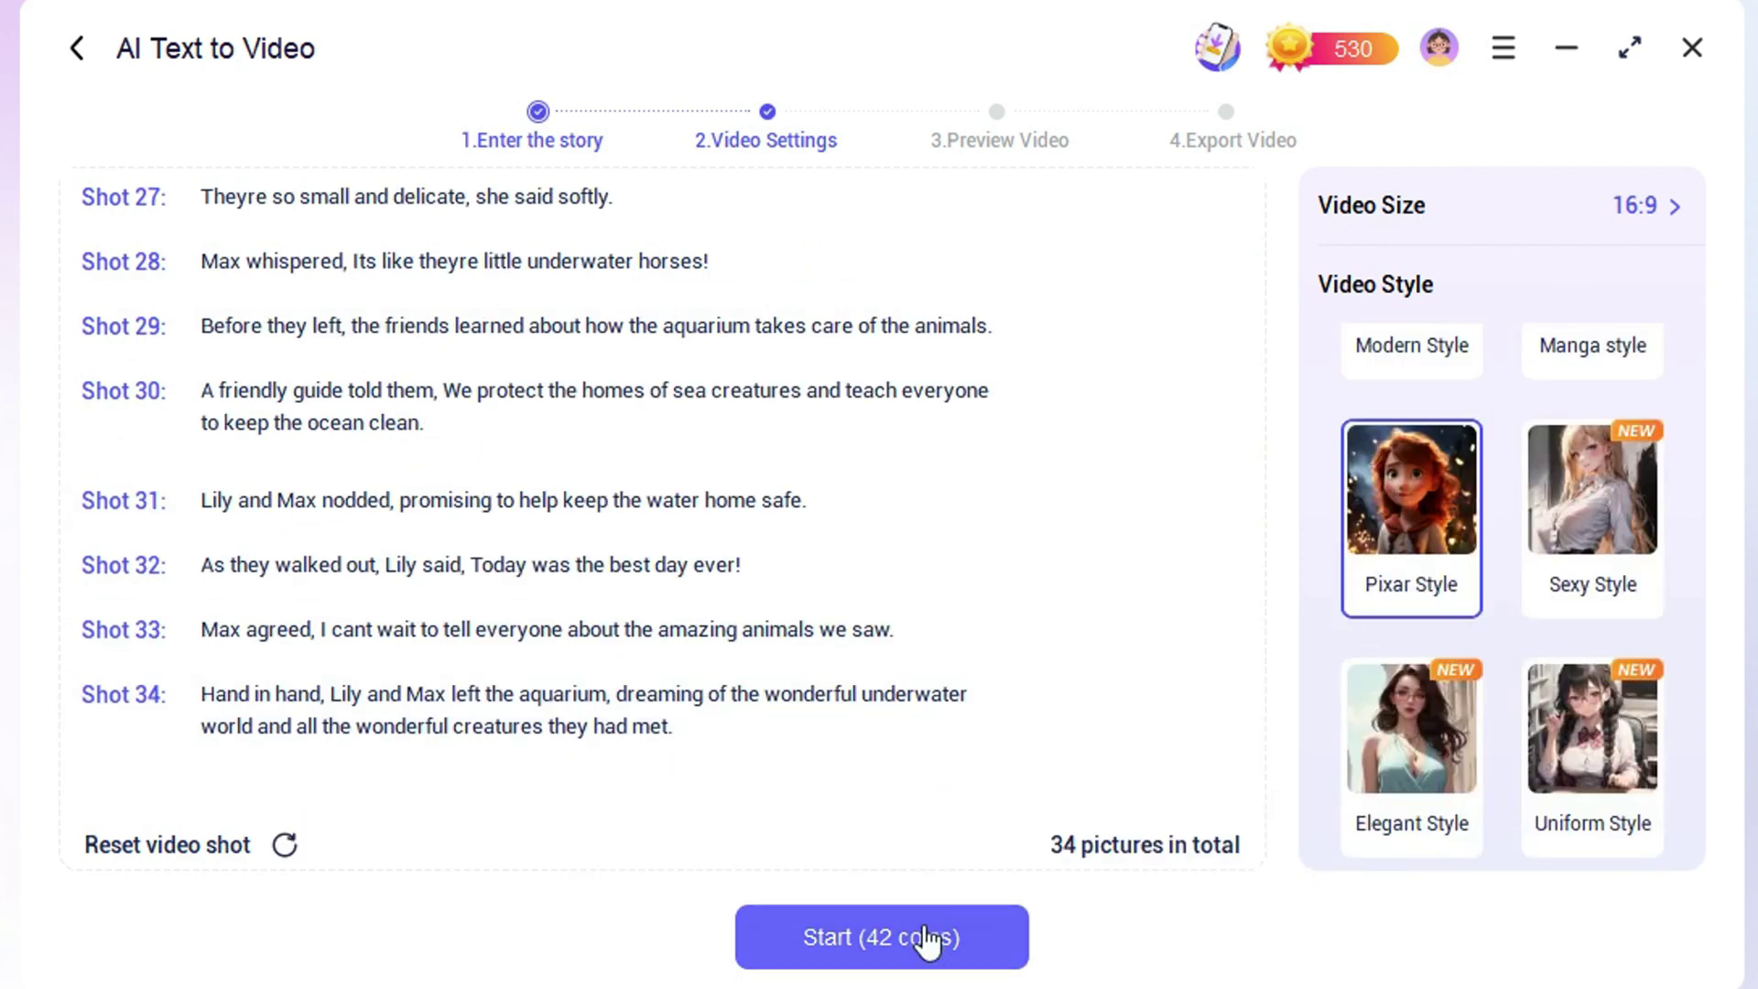
{"action": "left_click", "coordinate": [930, 941]}
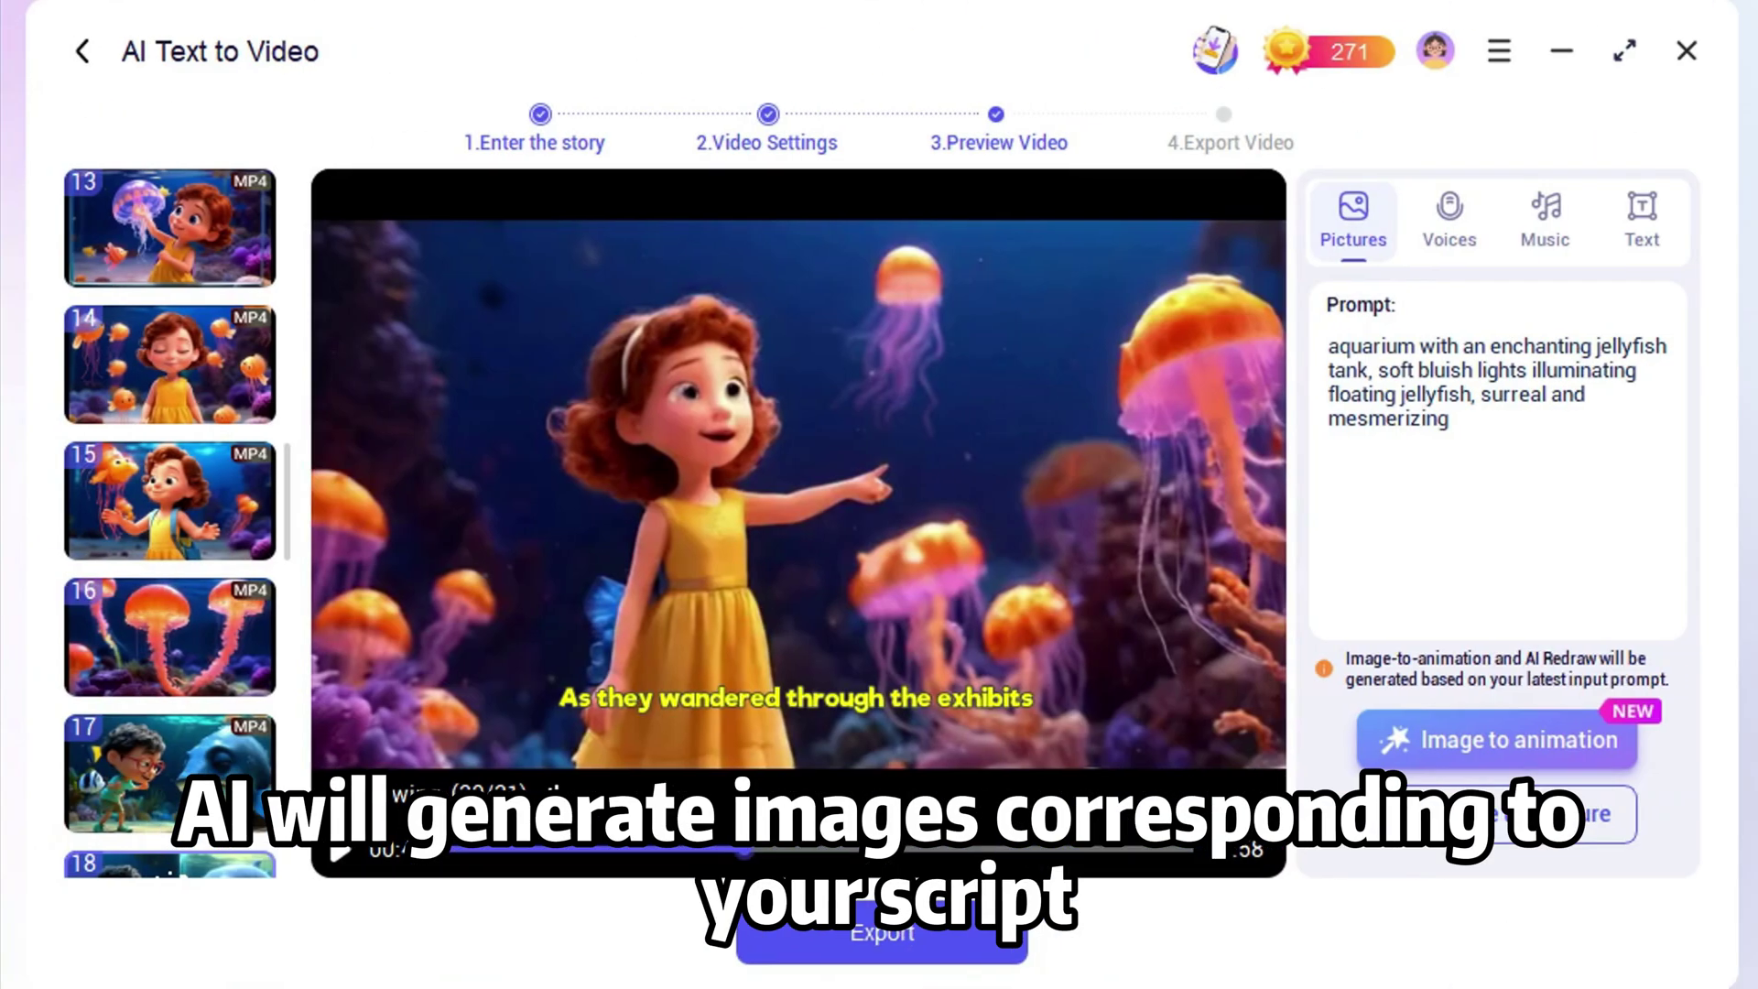
Preview shot 20, then disable the narration voice in the voice options.
{"action": "scroll", "coordinate": [163, 704], "scroll_direction": "down", "scroll_amount": 6}
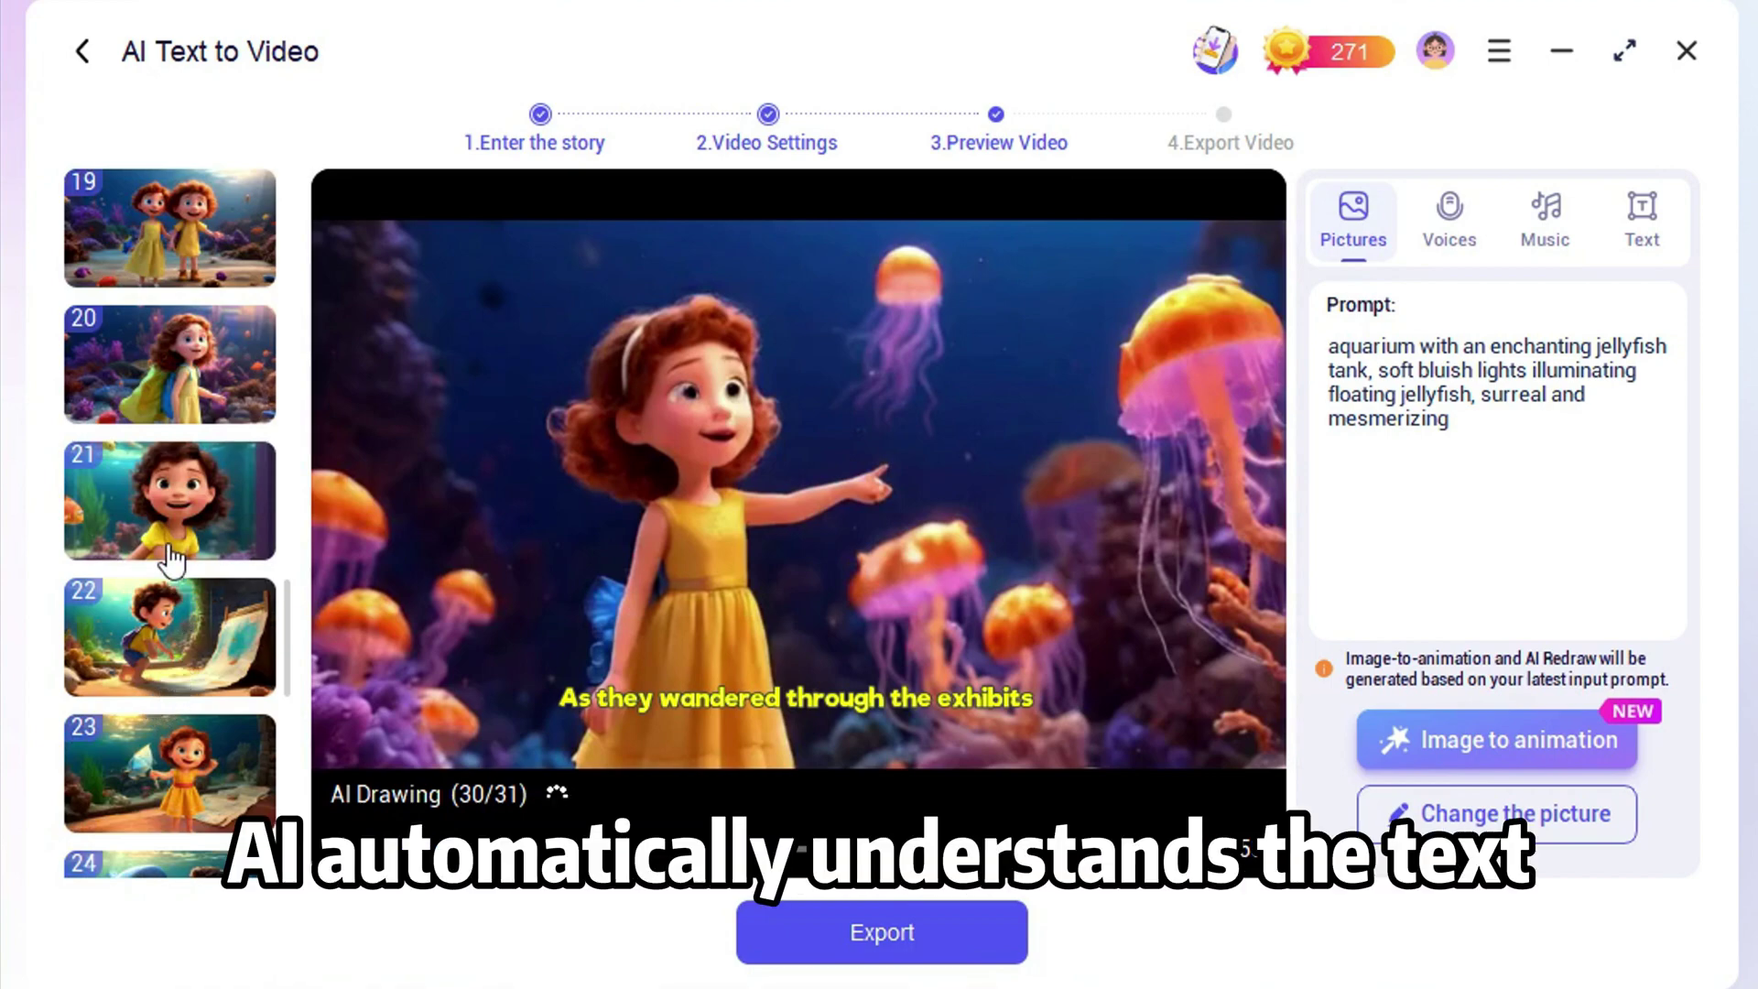
{"action": "scroll", "coordinate": [164, 476], "scroll_direction": "up", "scroll_amount": 3}
{"action": "scroll", "coordinate": [174, 458], "scroll_direction": "down", "scroll_amount": 3}
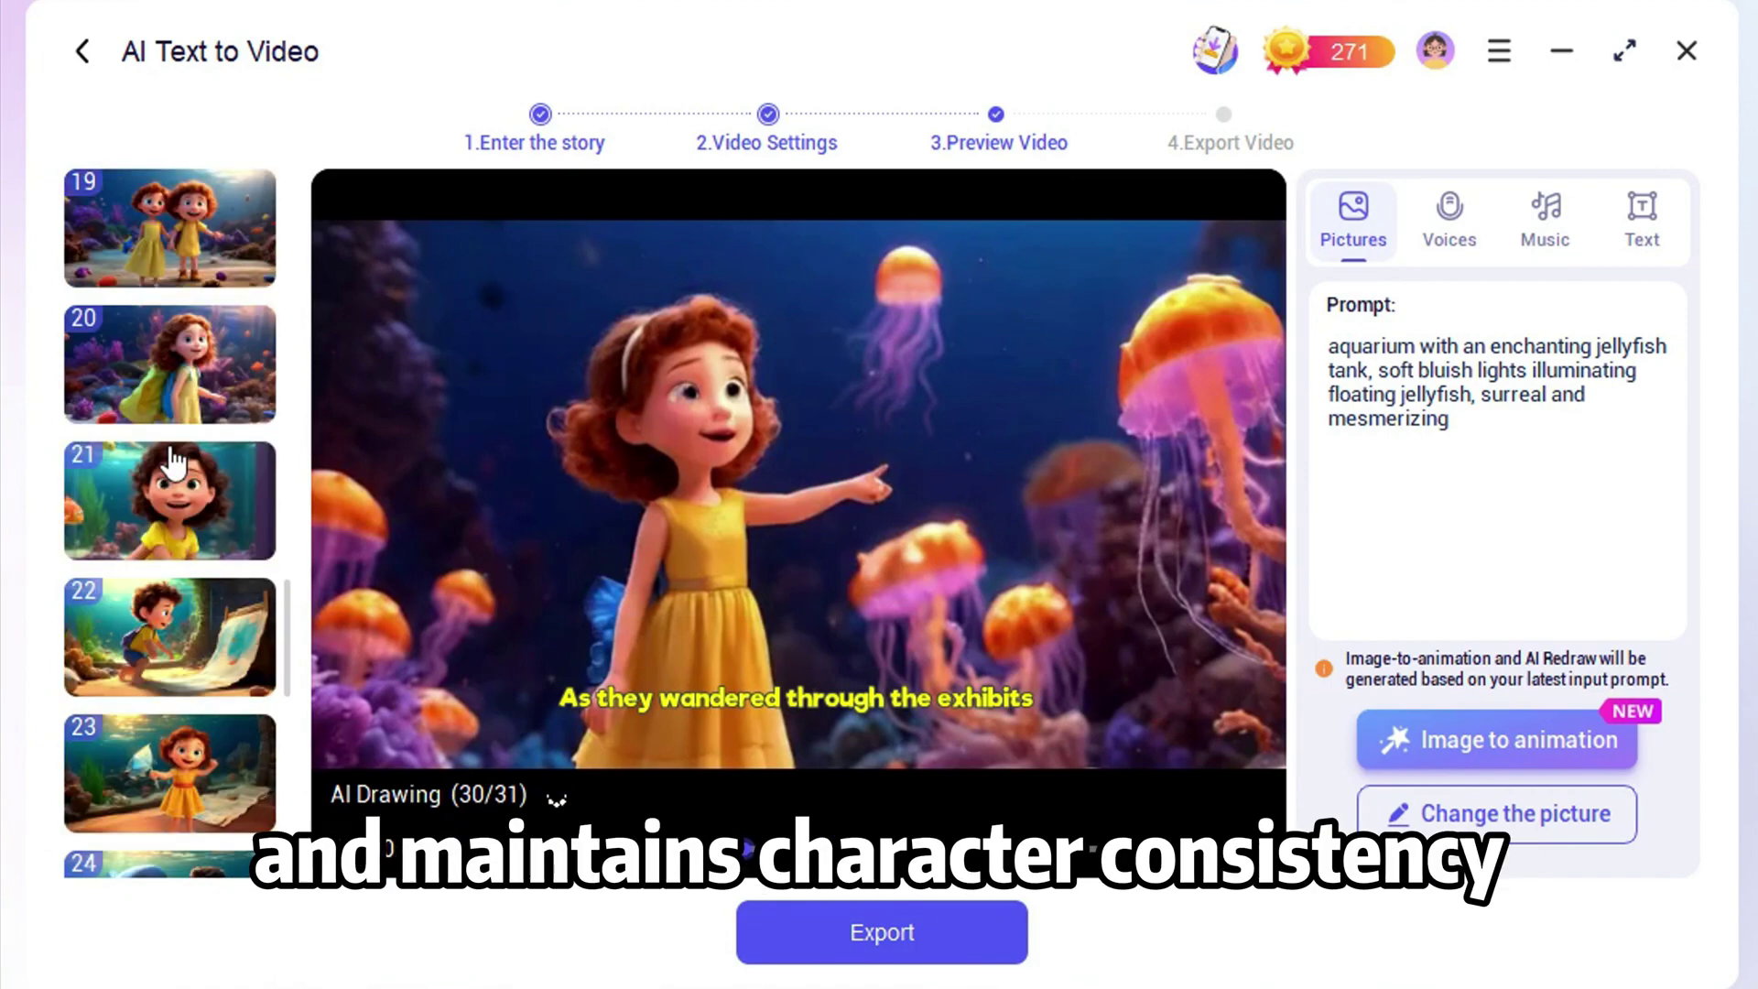
{"action": "left_click", "coordinate": [196, 389]}
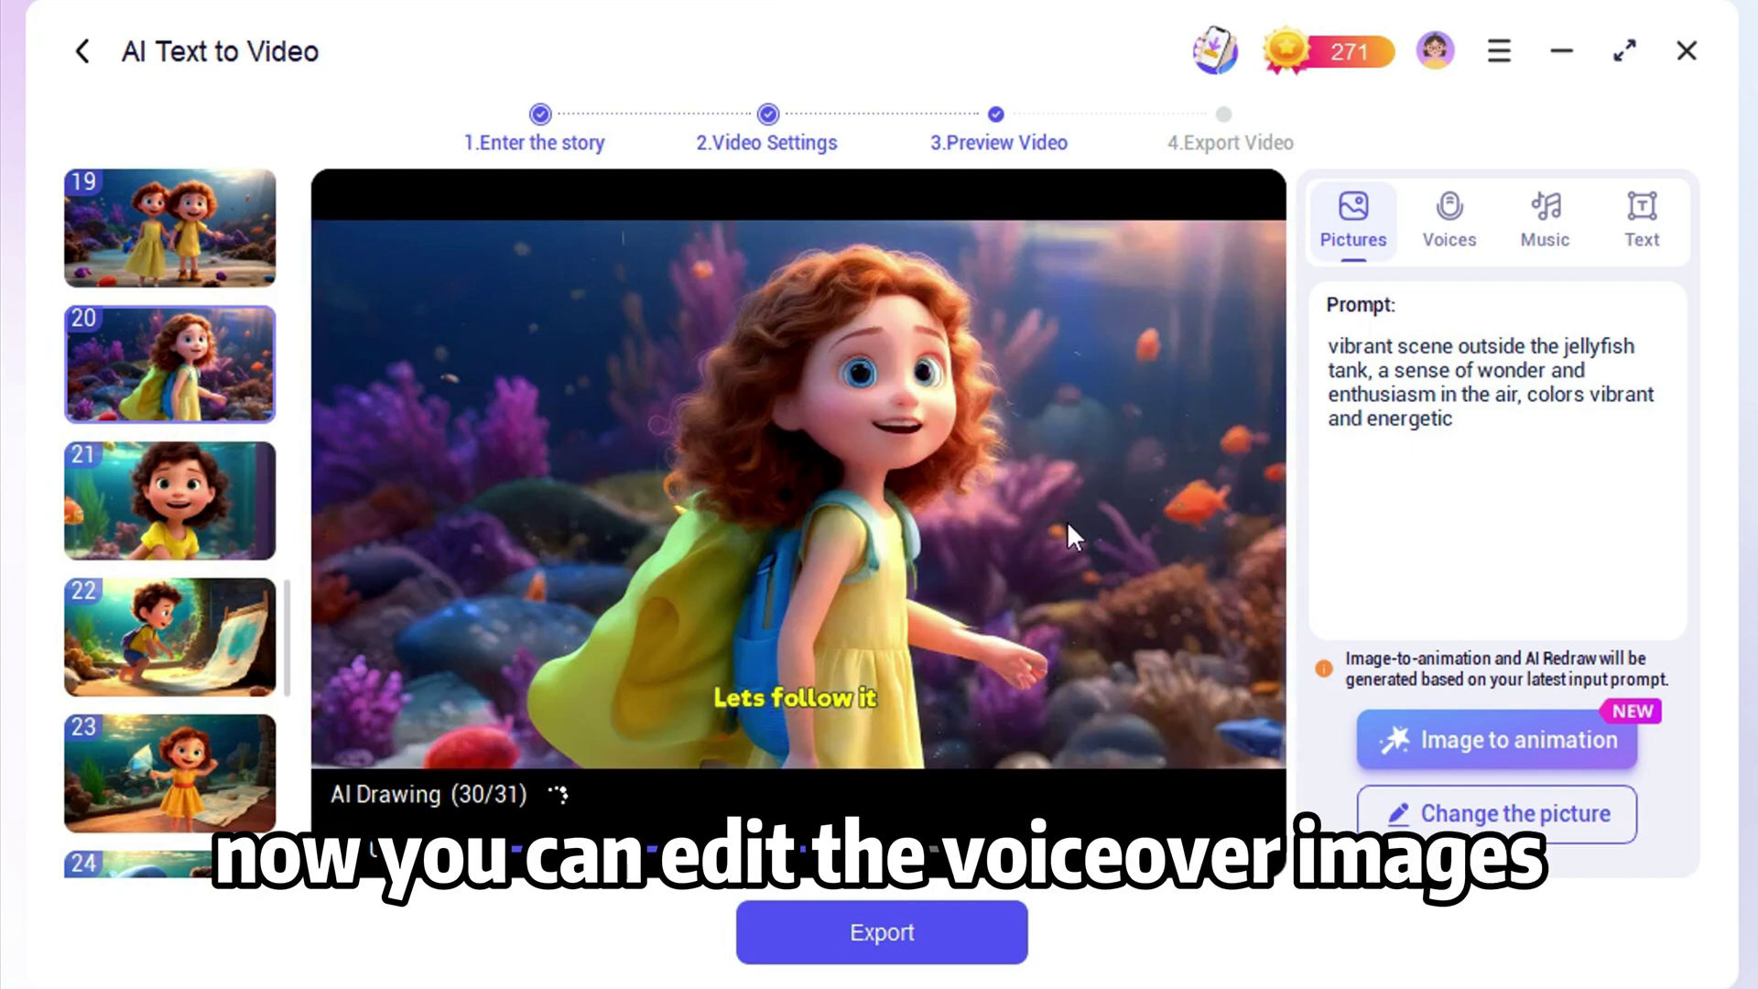
{"action": "scroll", "coordinate": [169, 630], "scroll_direction": "down", "scroll_amount": 5}
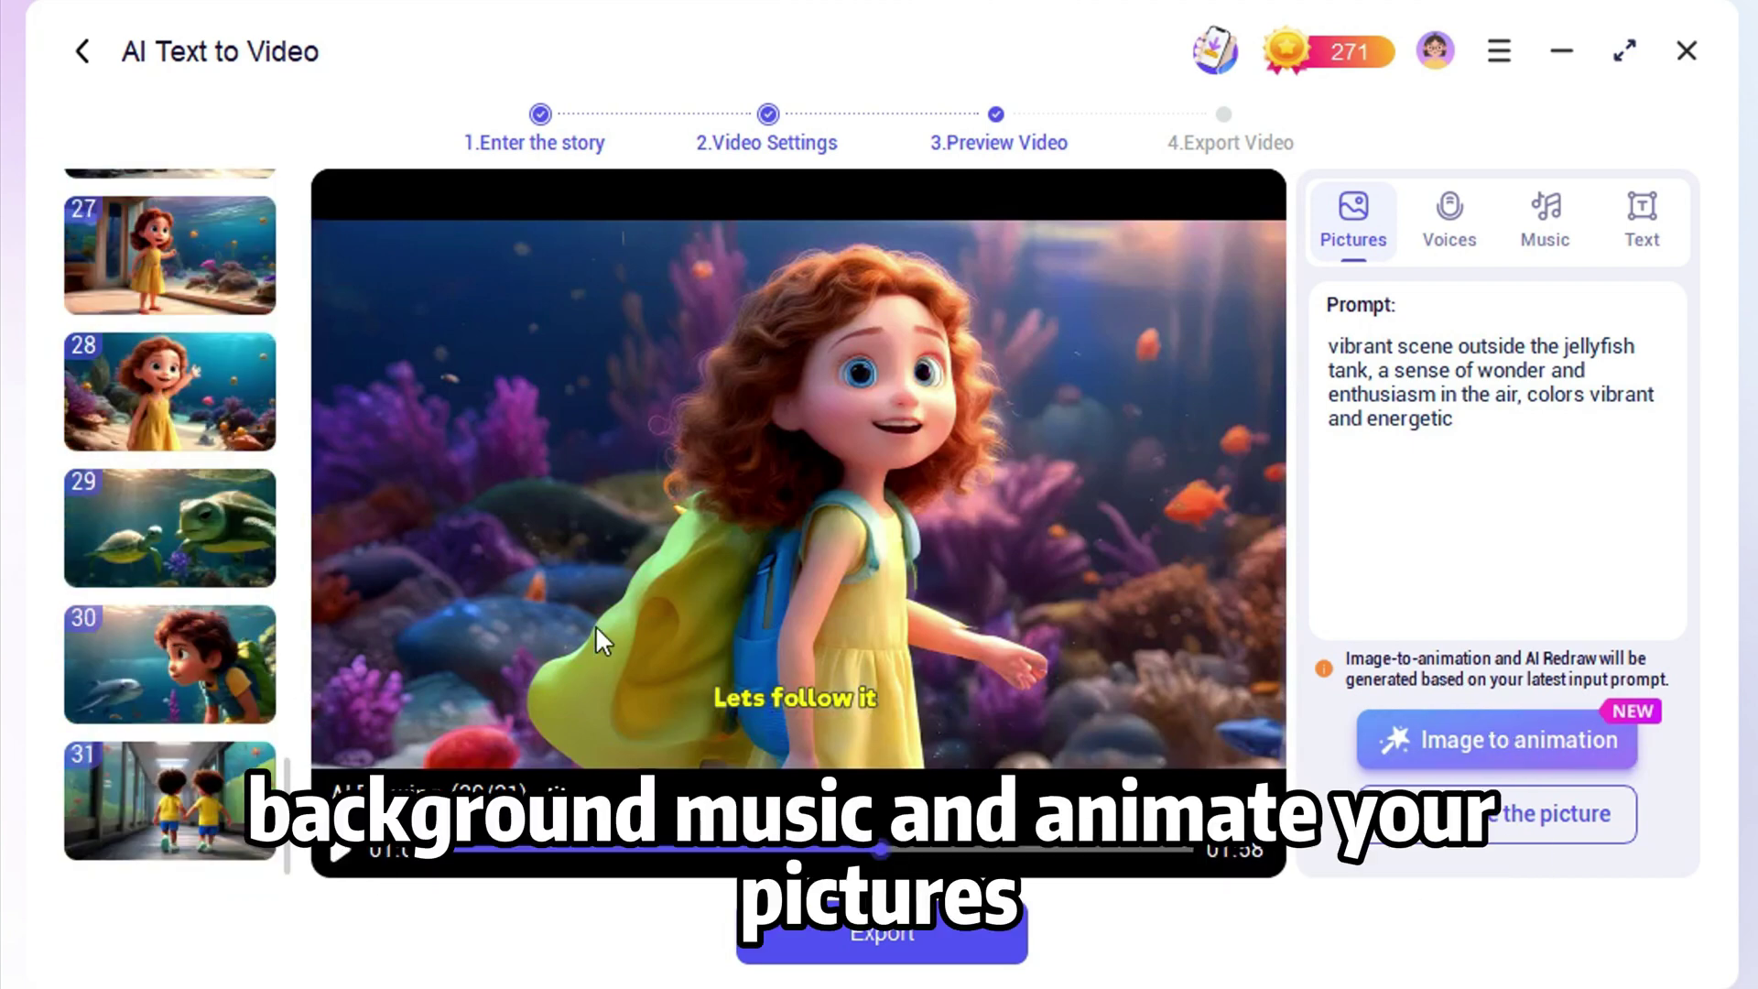
{"action": "left_click", "coordinate": [1448, 264]}
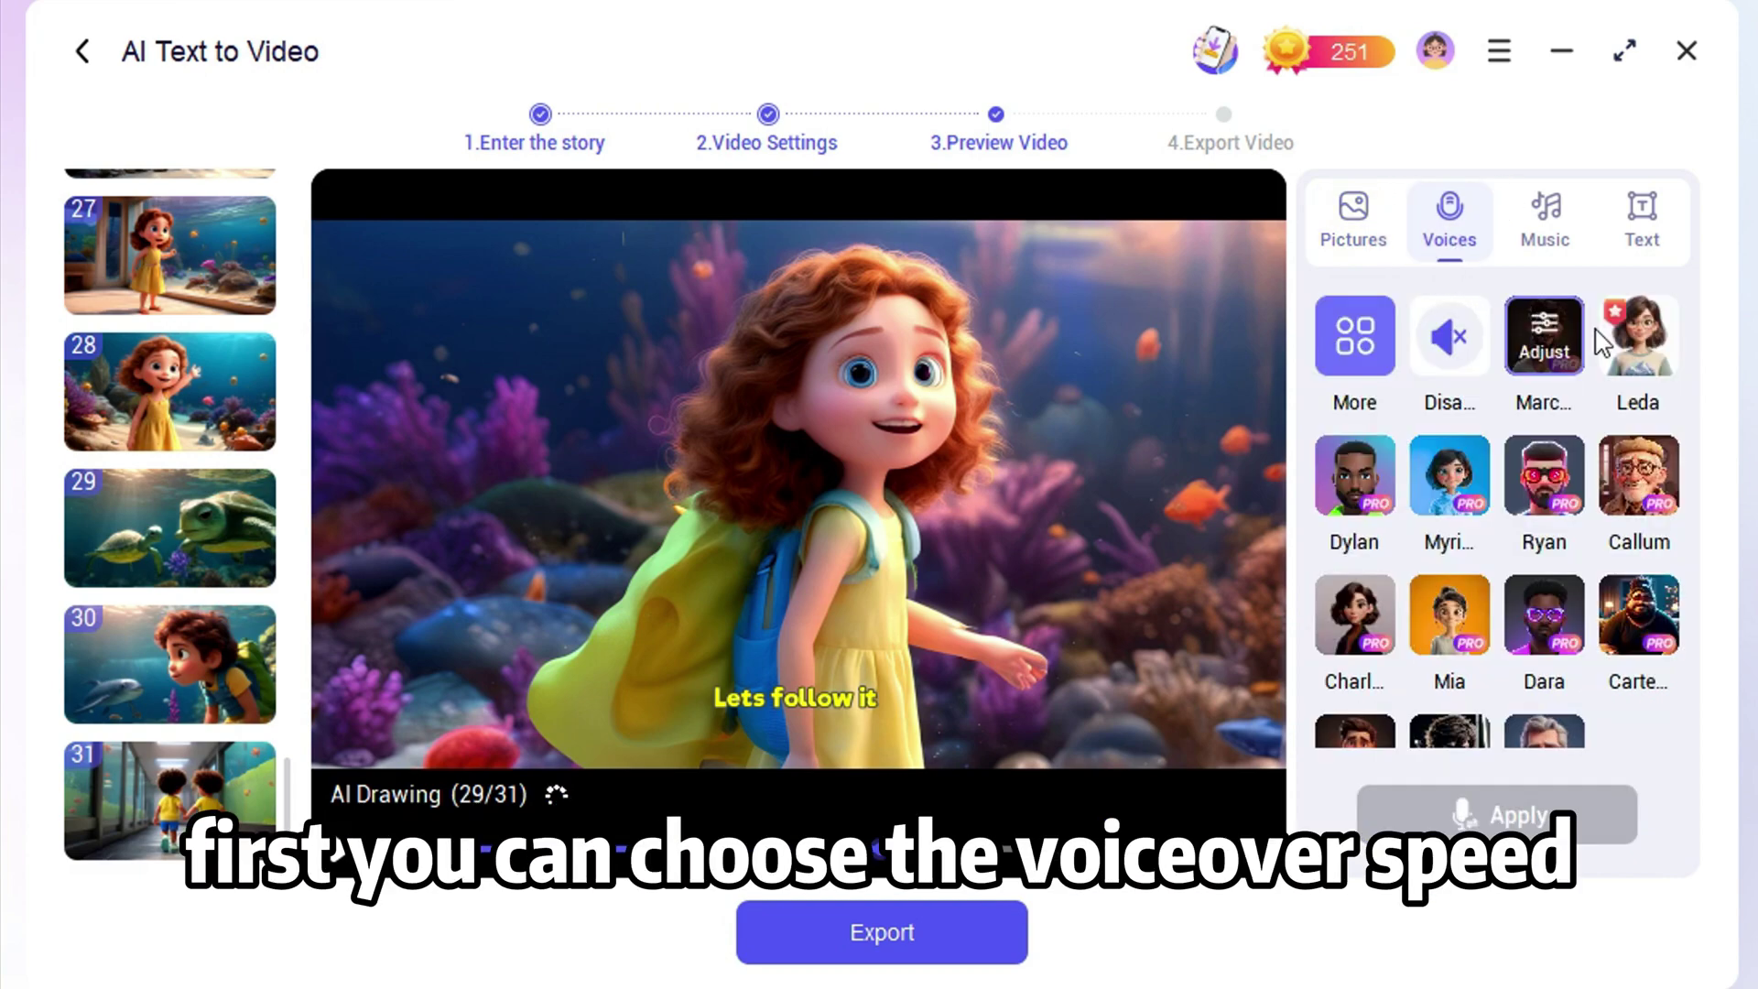
{"action": "left_click", "coordinate": [1450, 340]}
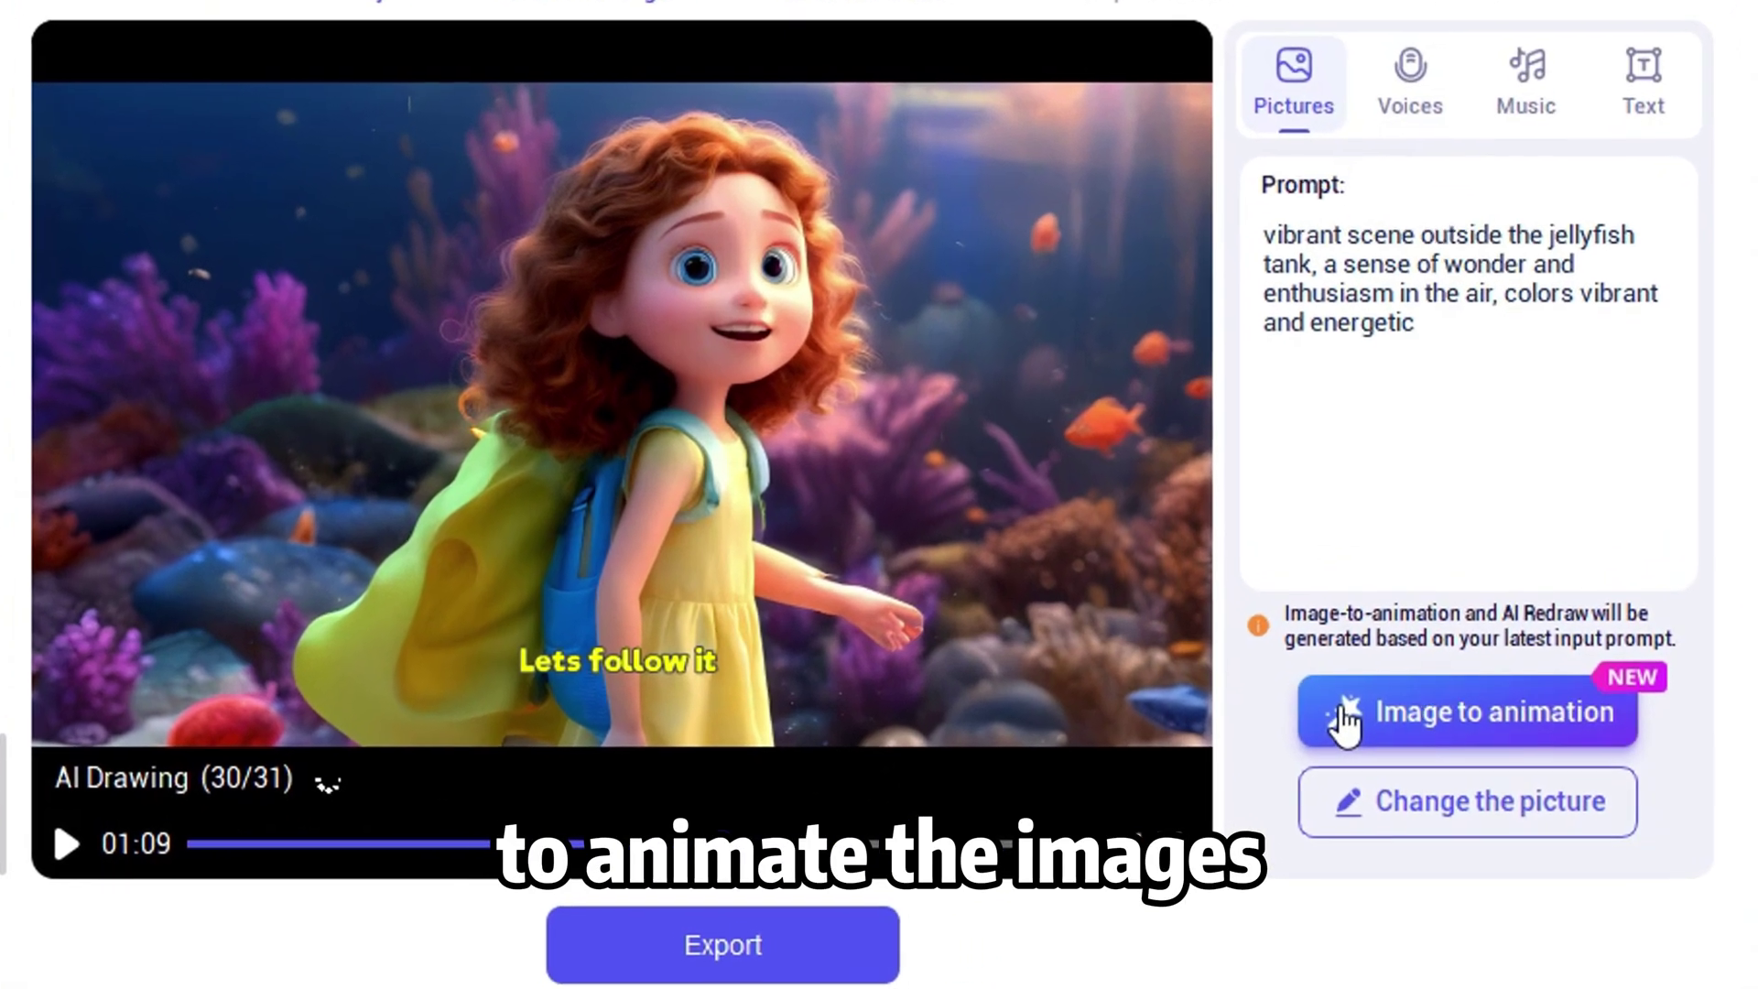
Animate only shot 20's current image for 20 coins, then return to the voice options.
{"action": "left_click", "coordinate": [1401, 740]}
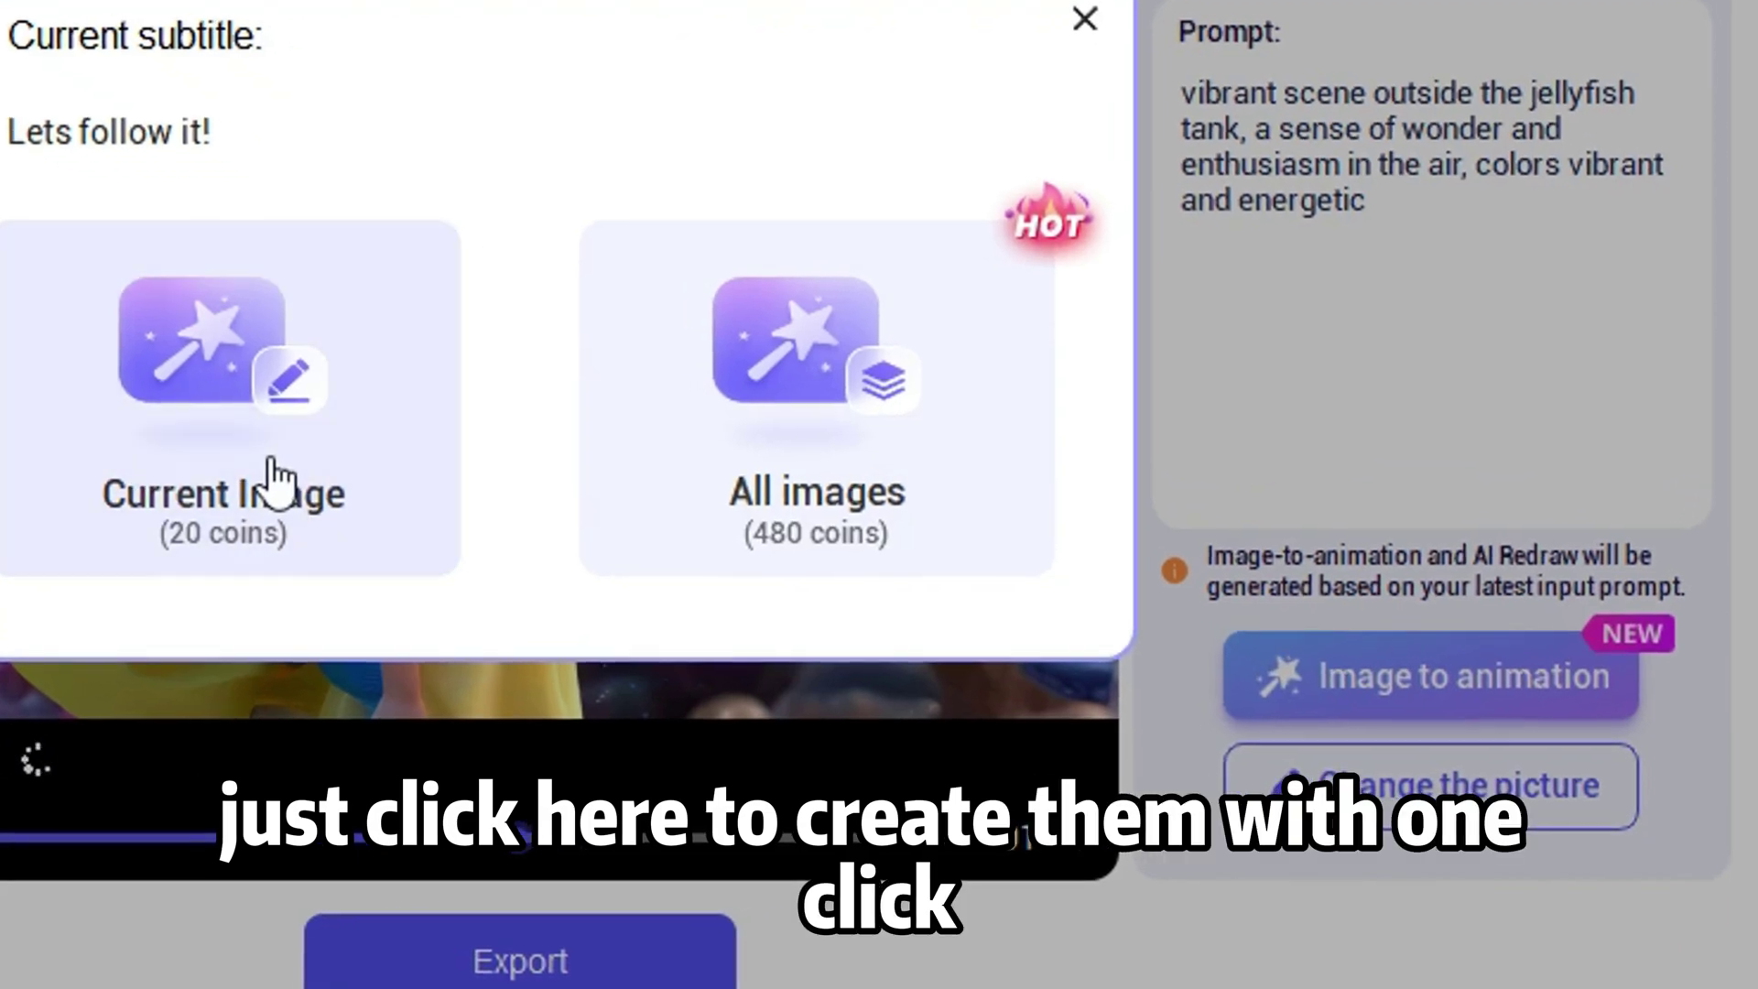
{"action": "left_click", "coordinate": [275, 481]}
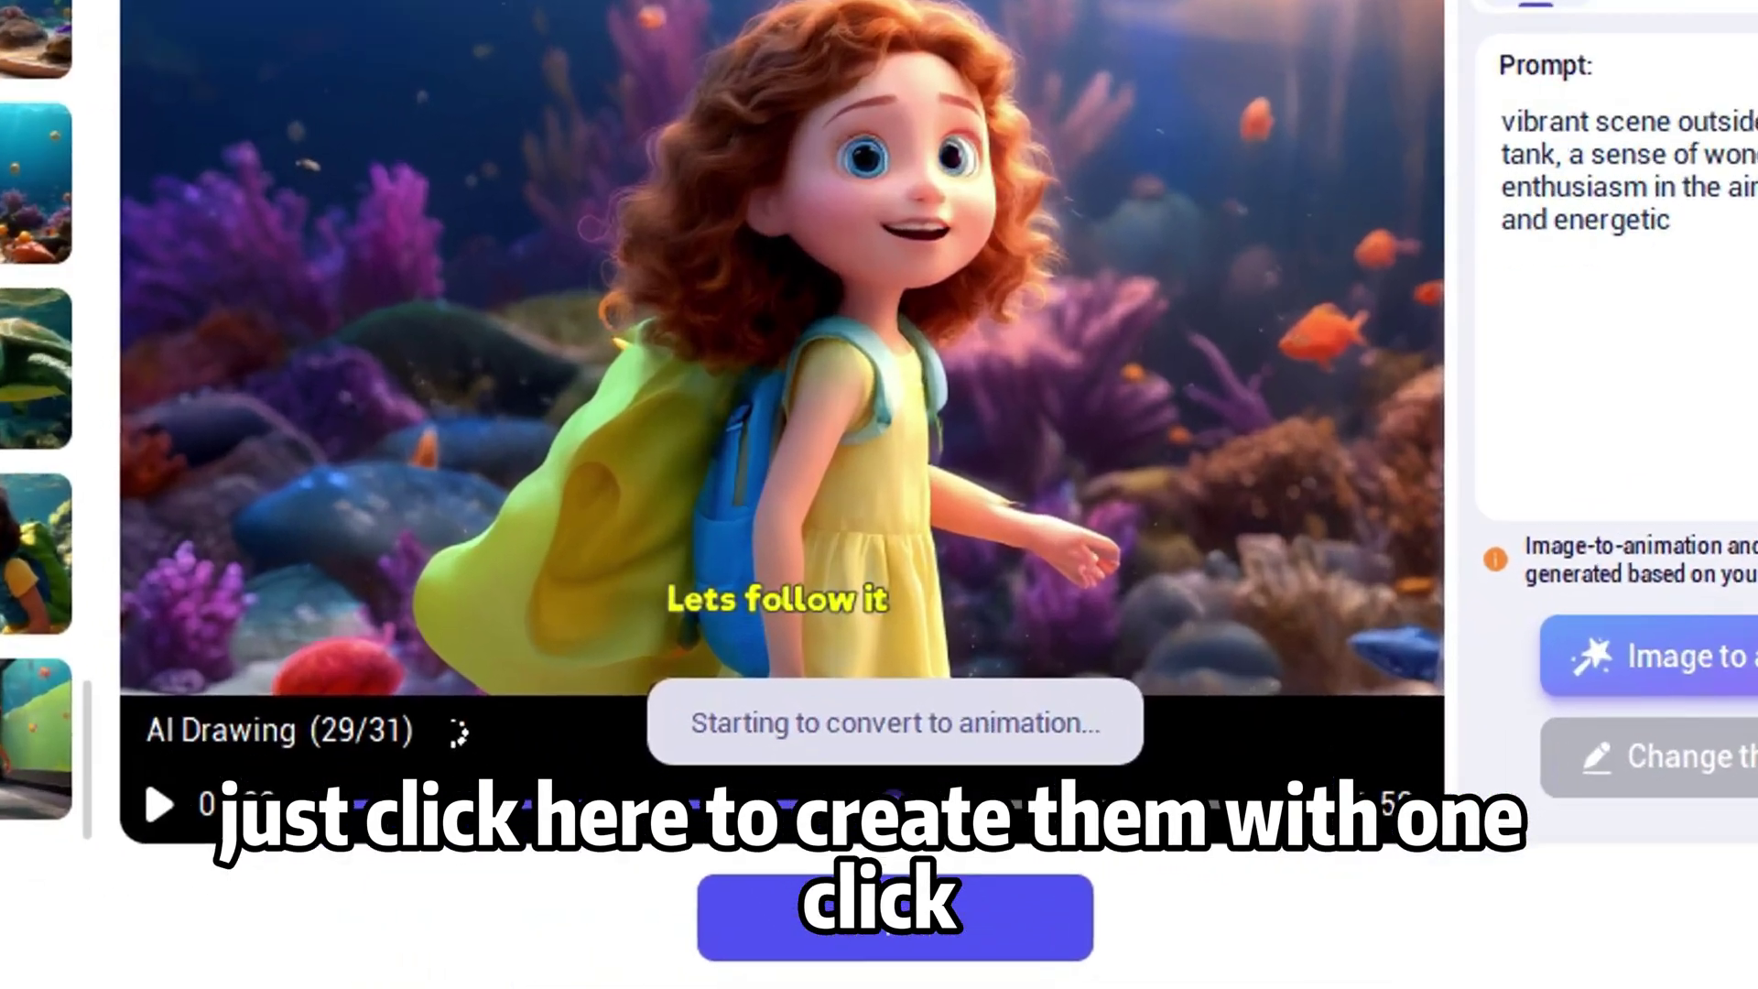
{"action": "left_click", "coordinate": [1392, 239]}
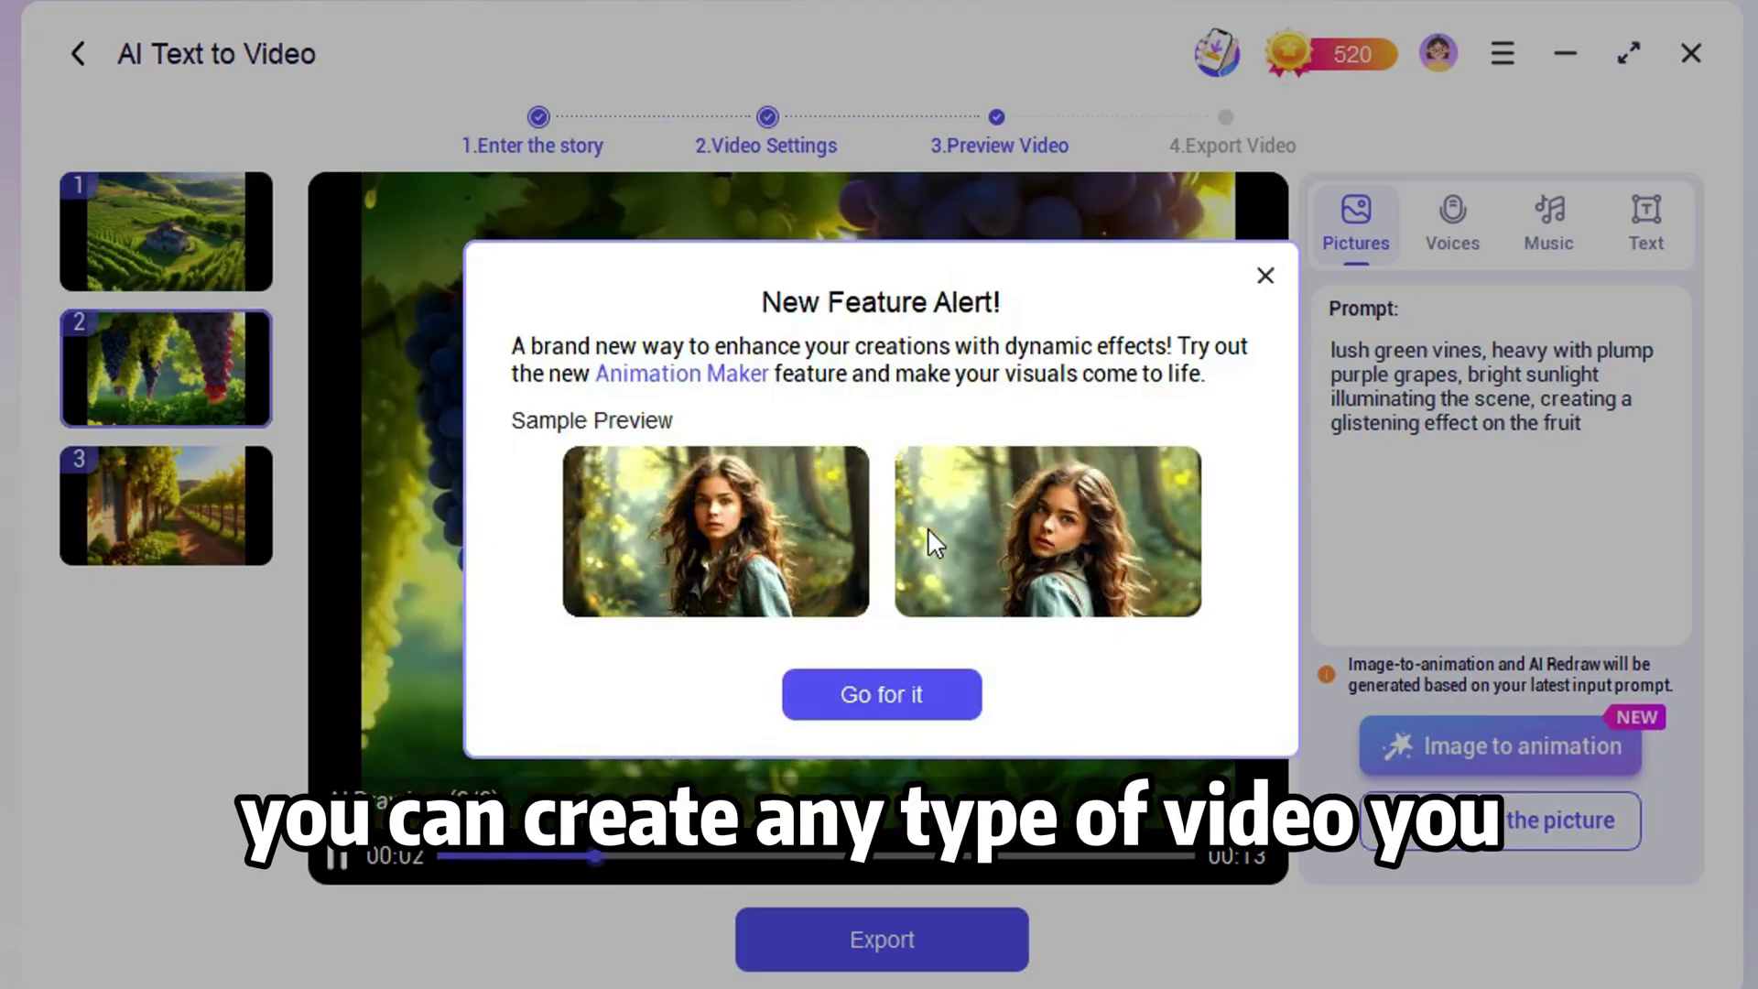
Dismiss the New Feature Alert and view the Fixed subtitle font styles.
{"action": "left_click", "coordinate": [1258, 274]}
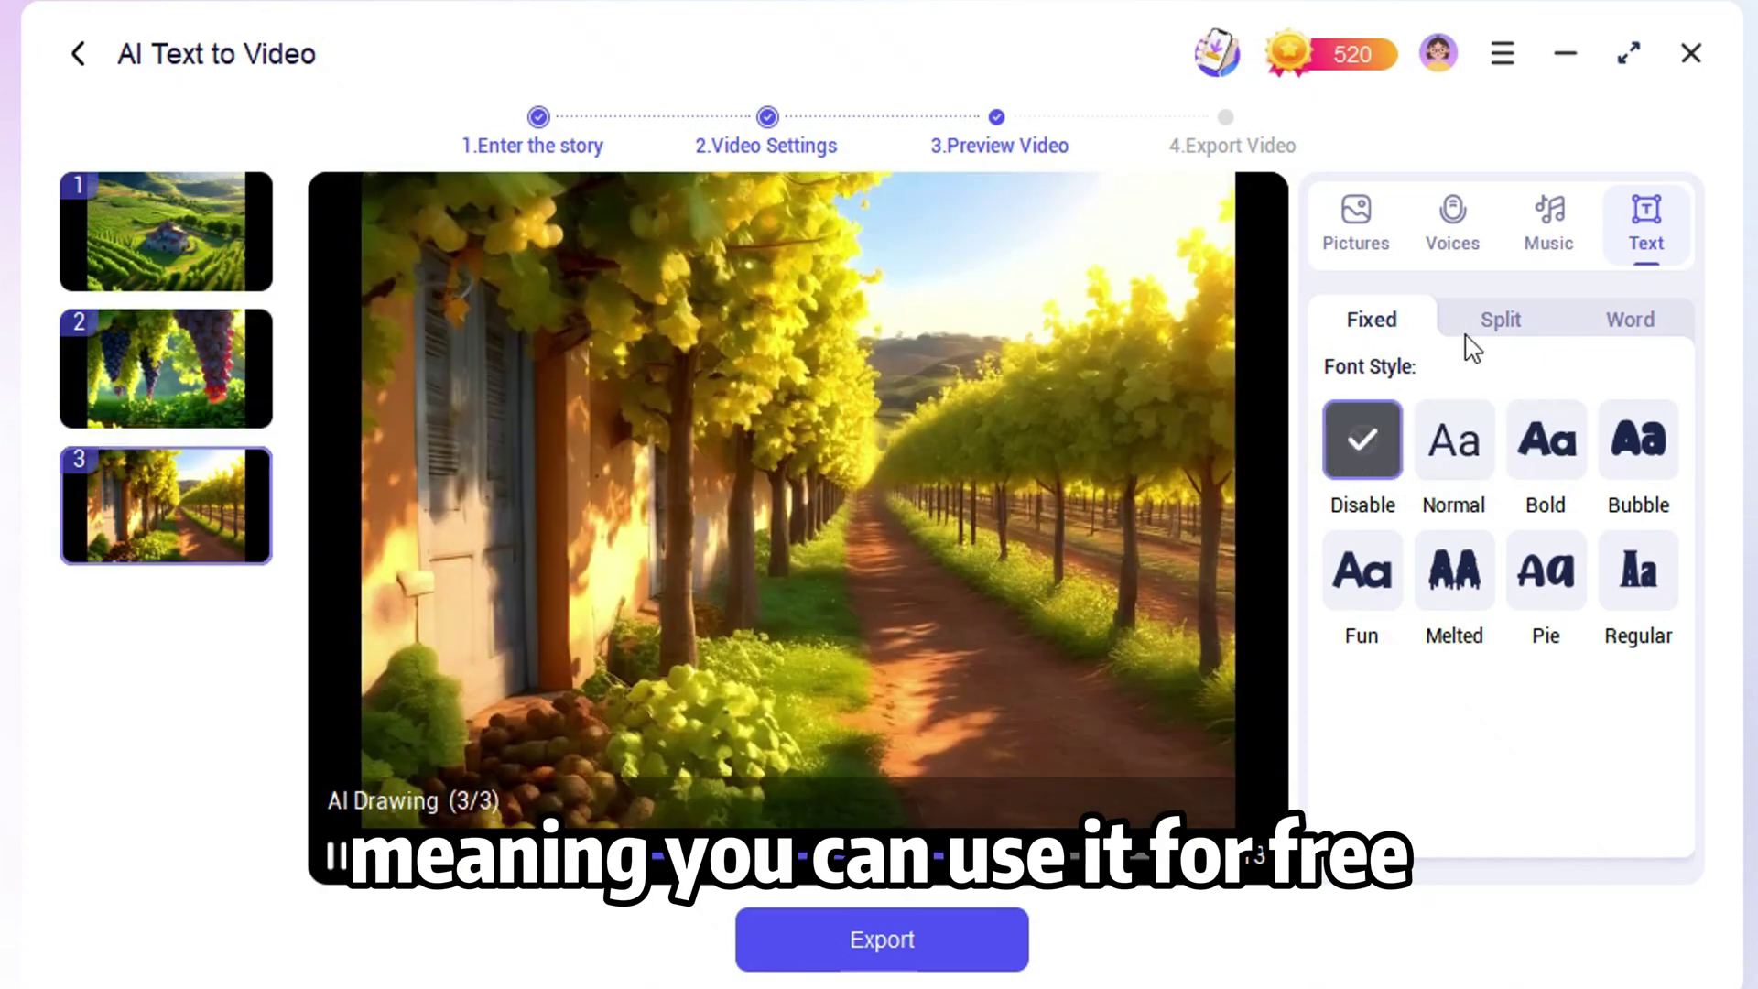
{"action": "left_click", "coordinate": [1452, 225]}
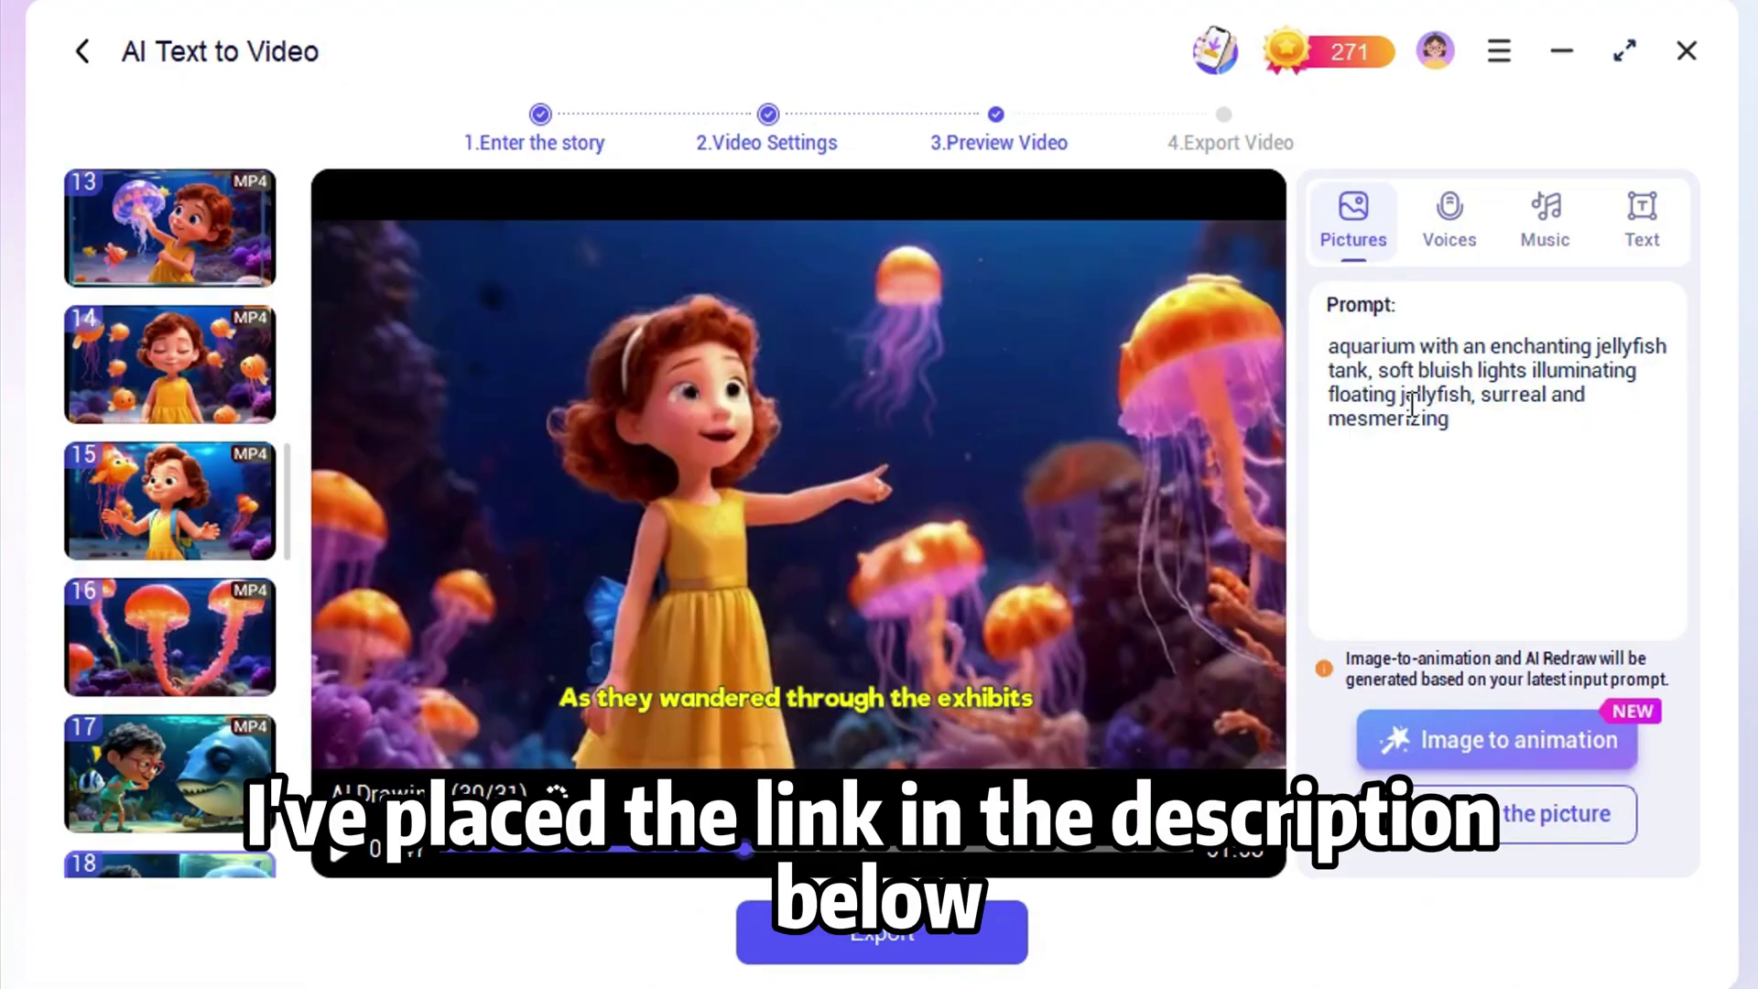
{"action": "scroll", "coordinate": [165, 705], "scroll_direction": "down", "scroll_amount": 5}
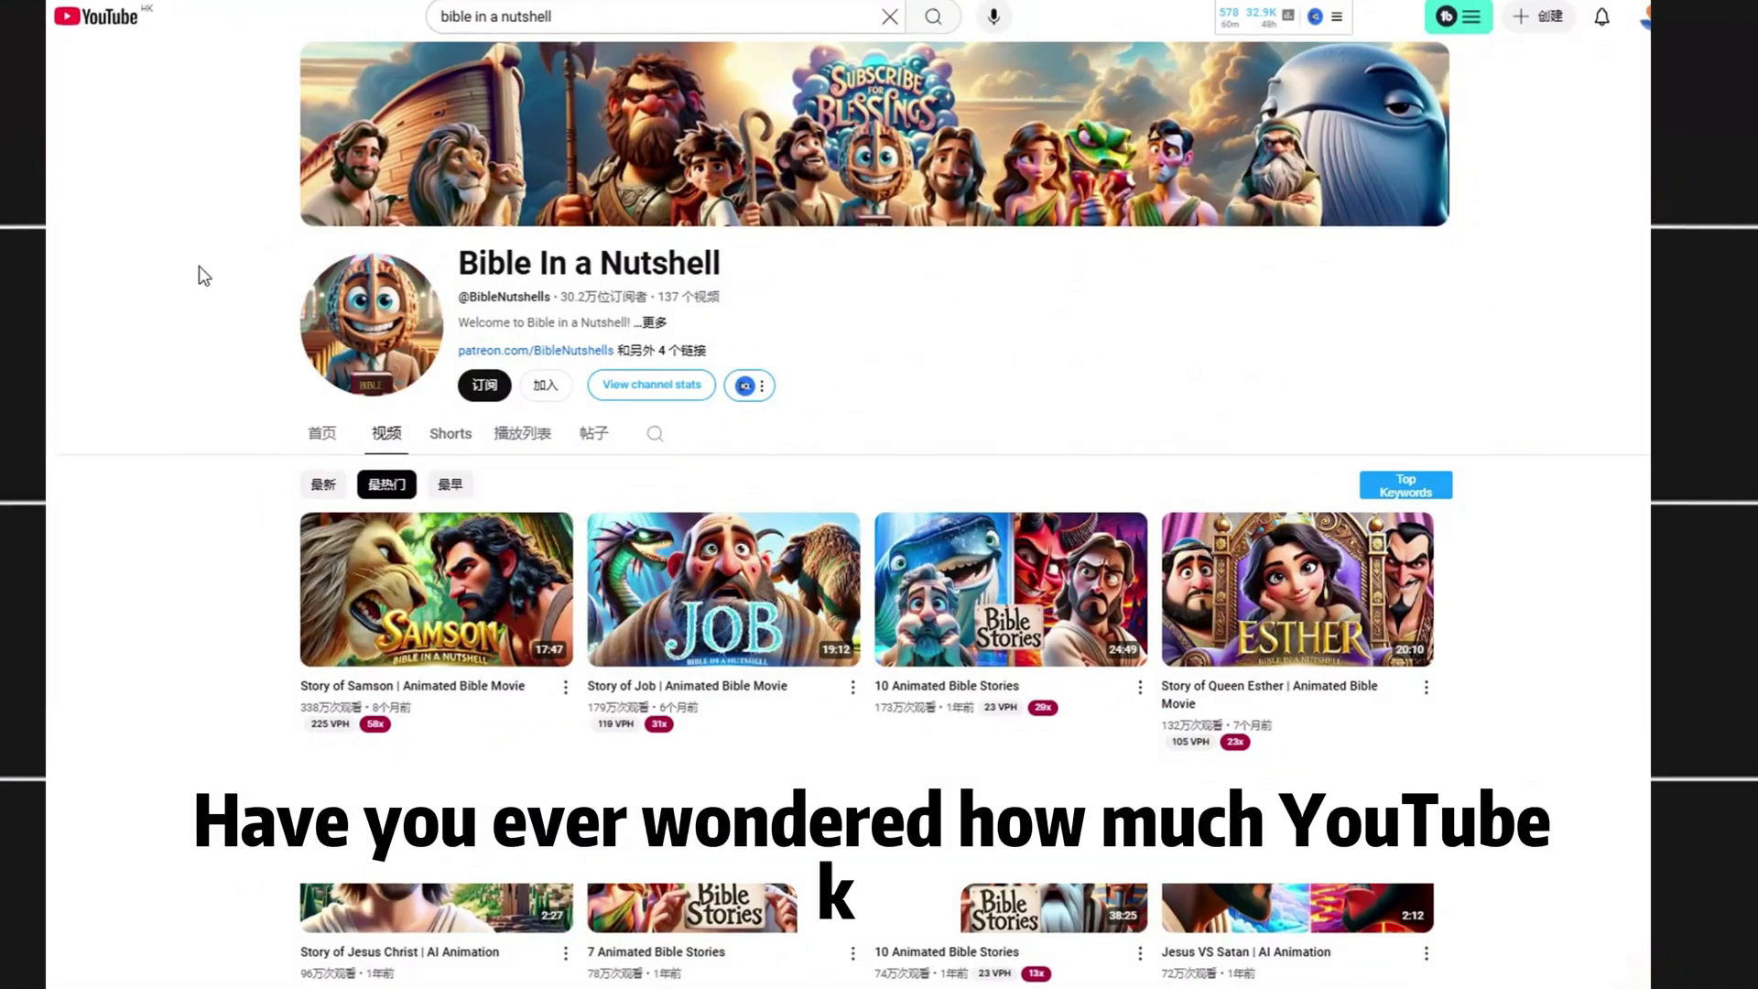
{"action": "scroll", "coordinate": [213, 249], "scroll_direction": "down", "scroll_amount": 3}
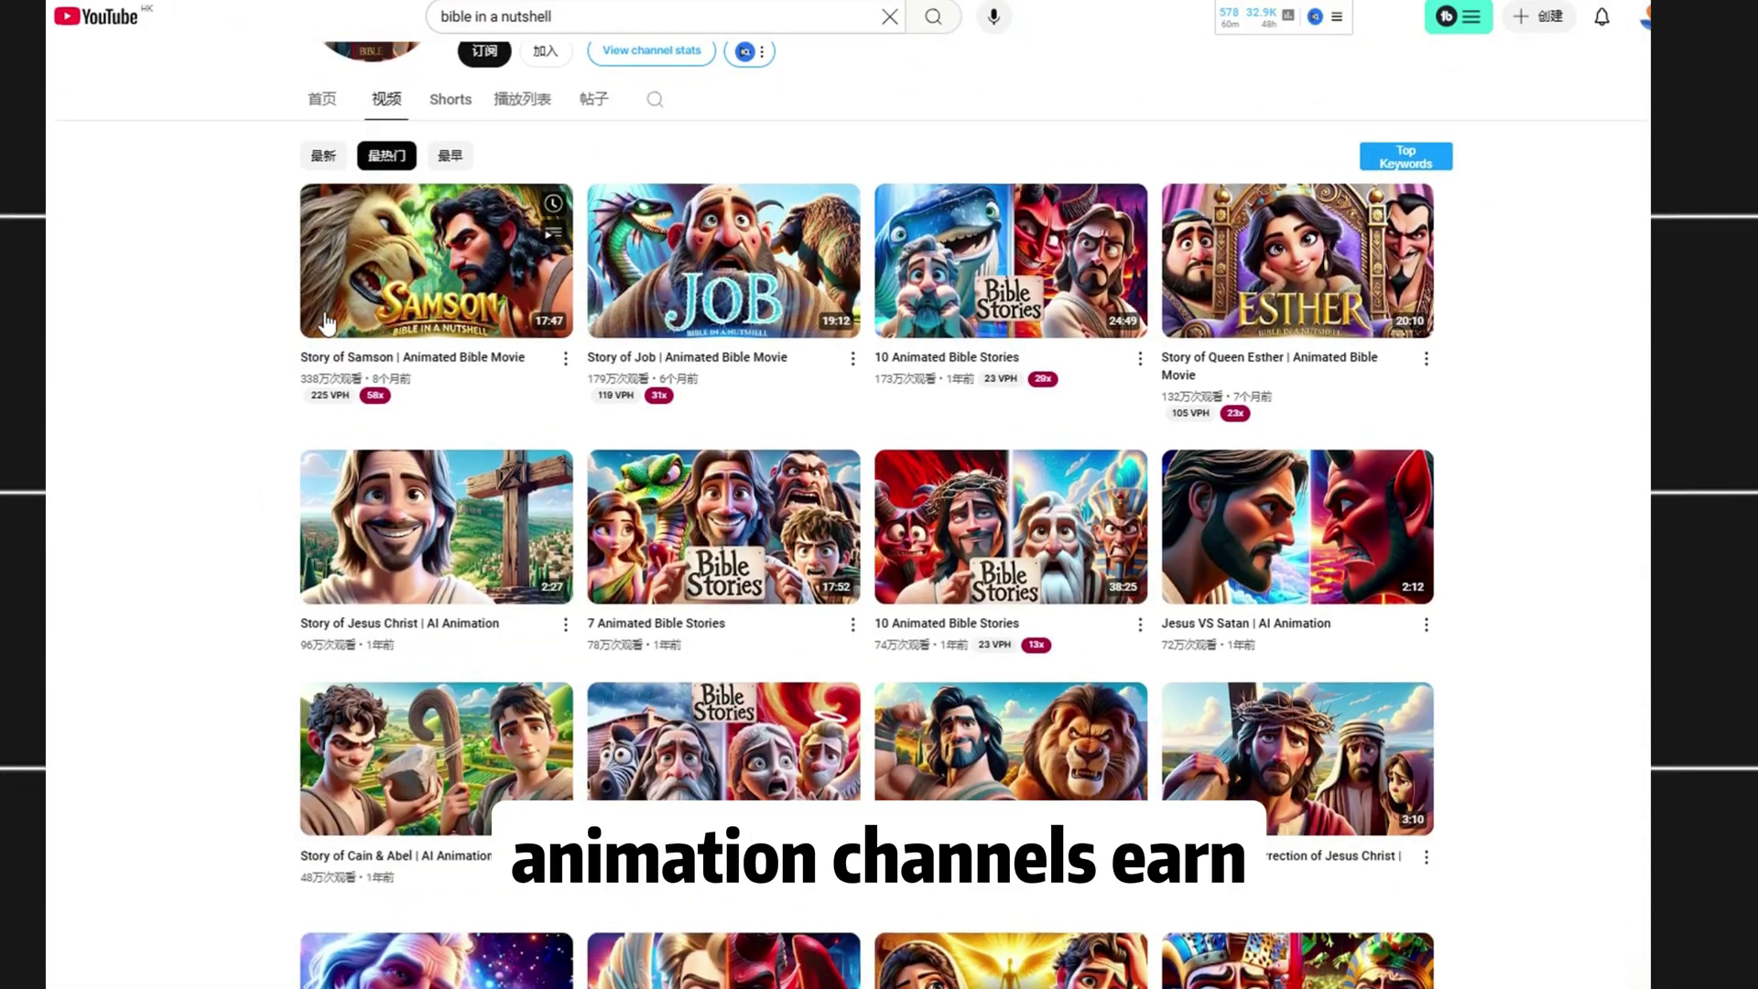
{"action": "scroll", "coordinate": [325, 323], "scroll_direction": "up", "scroll_amount": 1}
{"action": "scroll", "coordinate": [324, 316], "scroll_direction": "up", "scroll_amount": 1}
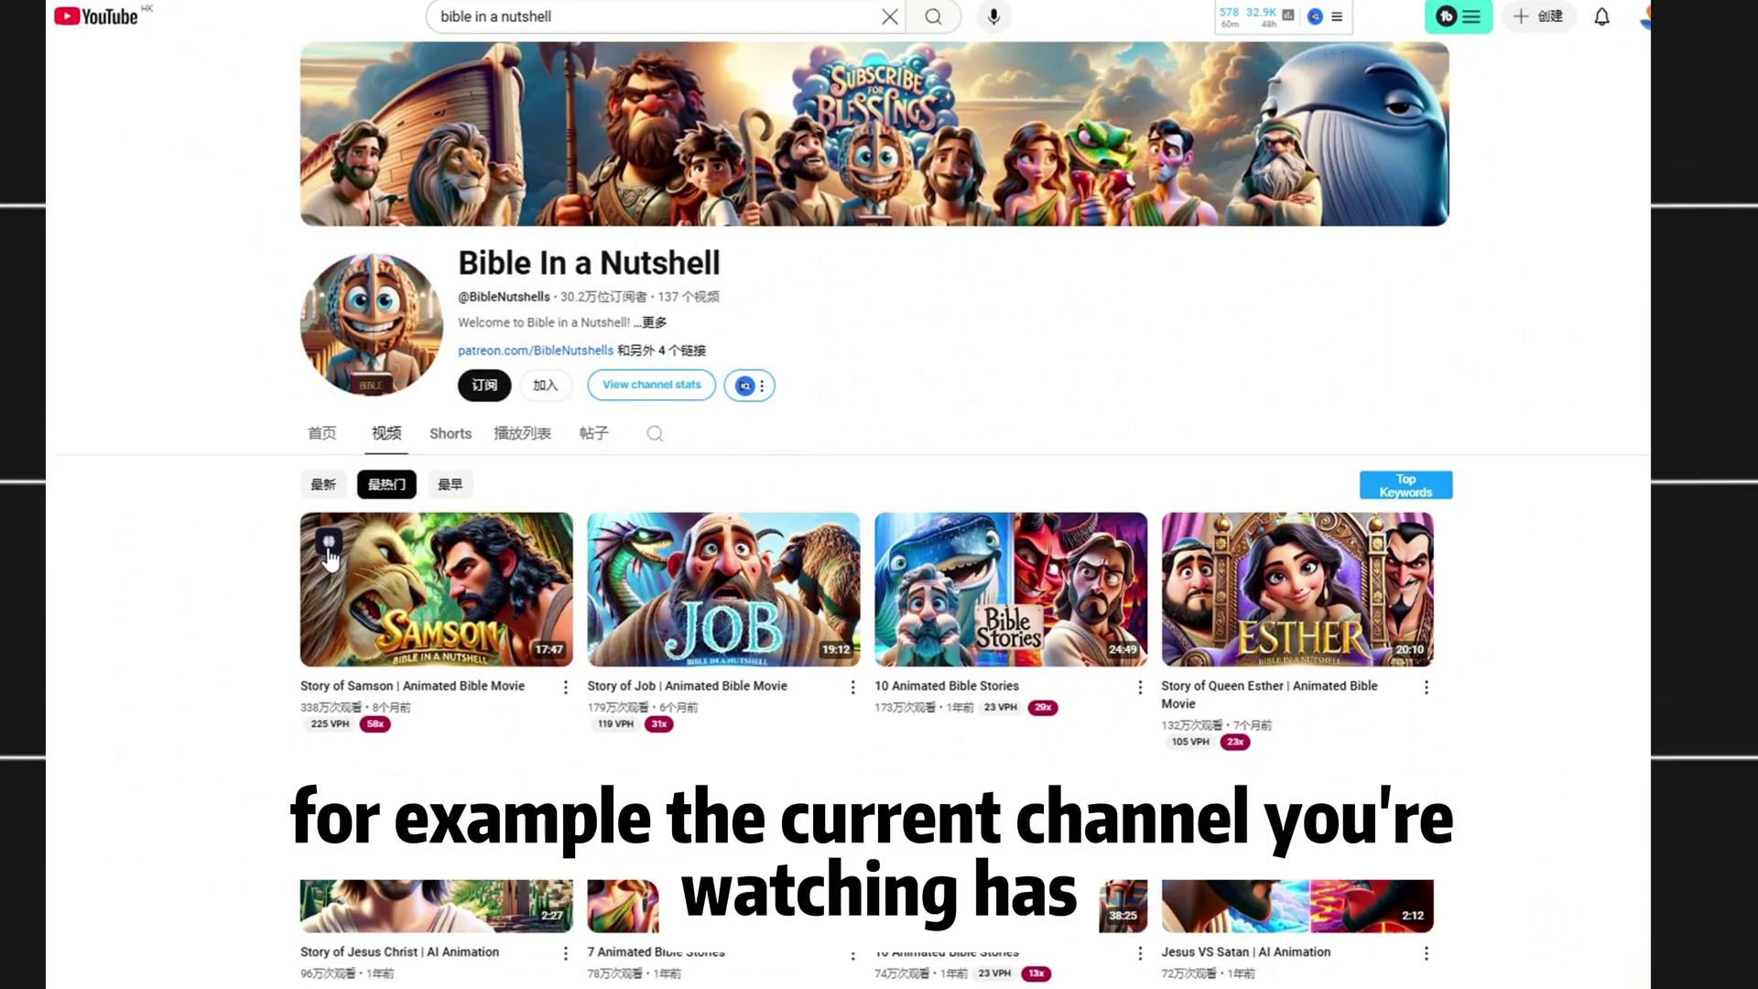
{"action": "scroll", "coordinate": [329, 559], "scroll_direction": "down", "scroll_amount": 2}
{"action": "scroll", "coordinate": [329, 558], "scroll_direction": "down", "scroll_amount": 1}
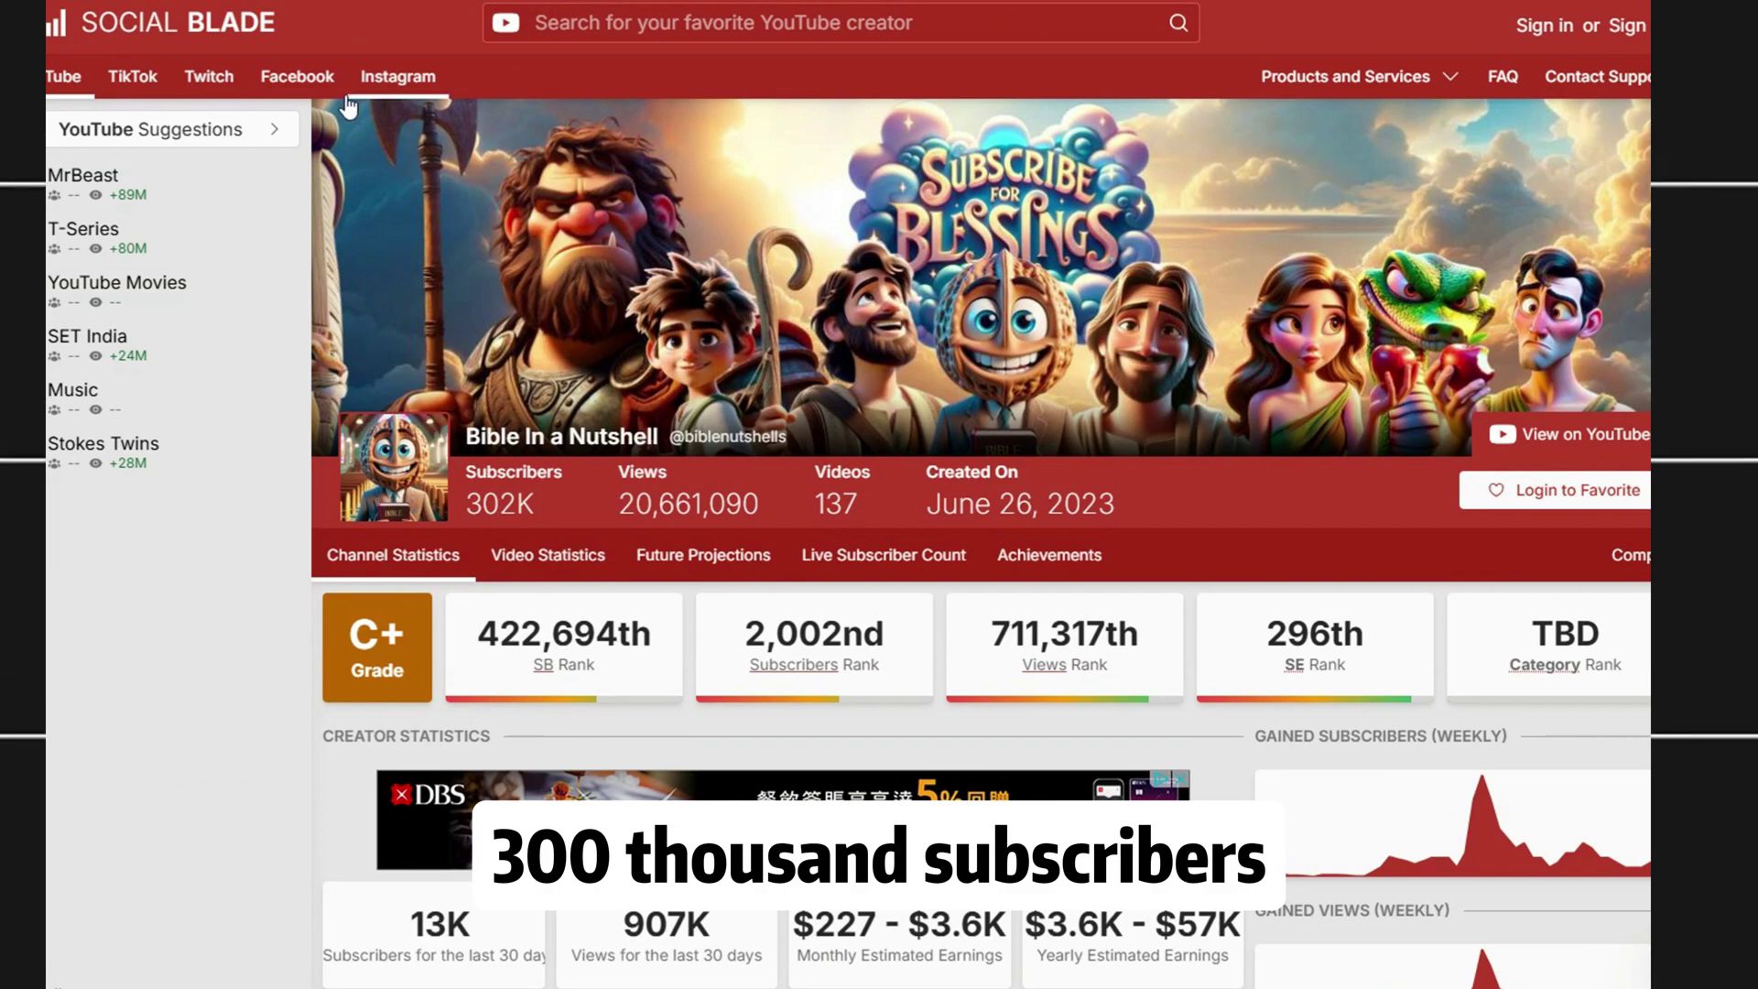
{"action": "mouse_move", "coordinate": [323, 101]}
{"action": "scroll", "coordinate": [322, 101], "scroll_direction": "down", "scroll_amount": 3}
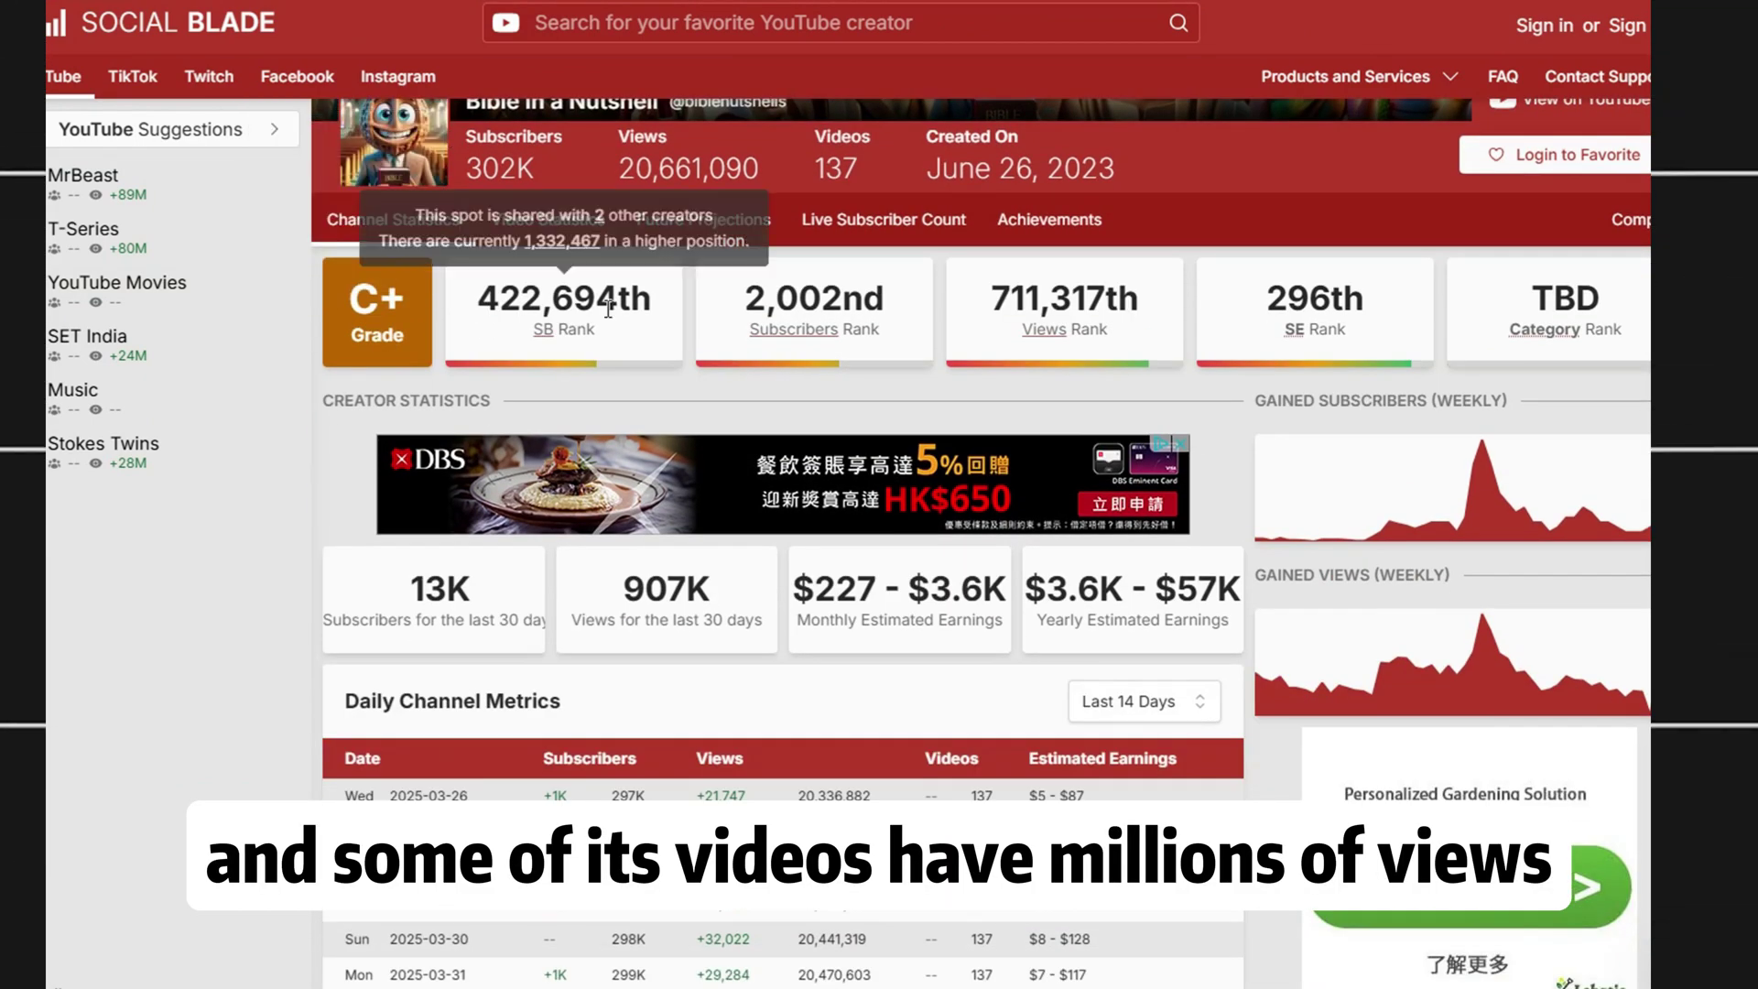
{"action": "scroll", "coordinate": [766, 381], "scroll_direction": "up", "scroll_amount": 2}
{"action": "scroll", "coordinate": [766, 381], "scroll_direction": "down", "scroll_amount": 5}
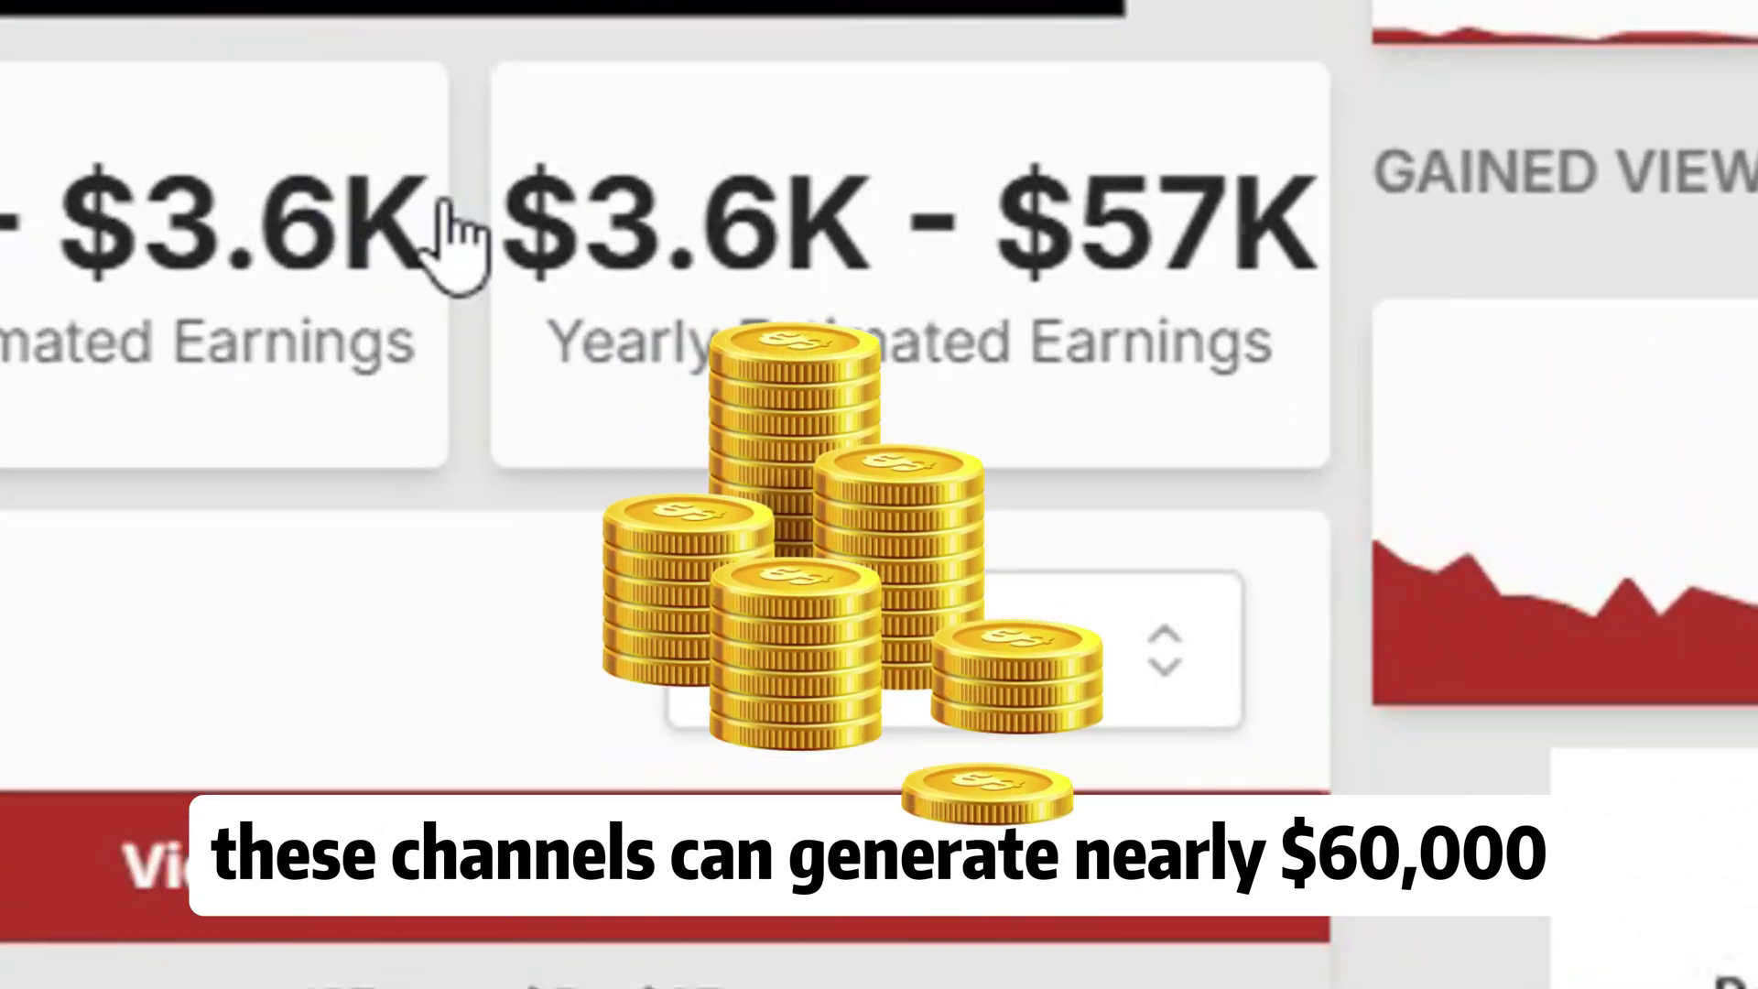
{"action": "left_click_drag", "start_coordinate": [569, 224], "coordinate": [1324, 243]}
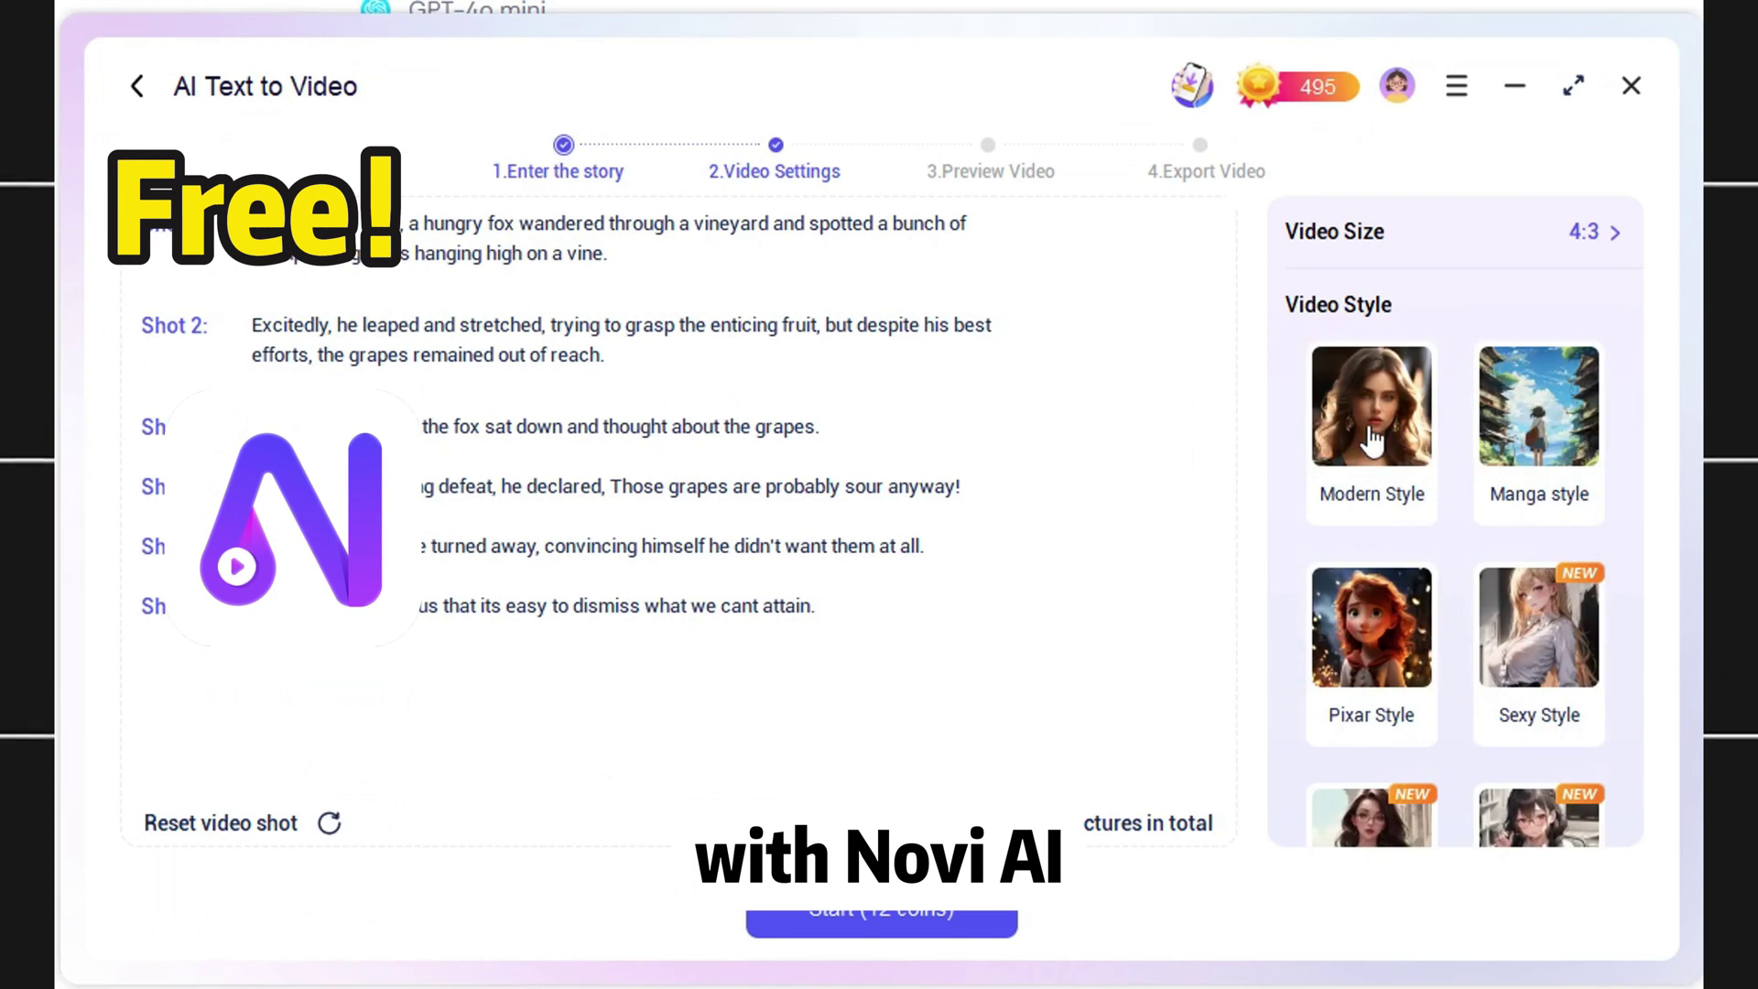
{"action": "scroll", "coordinate": [1467, 639], "scroll_direction": "down", "scroll_amount": 3}
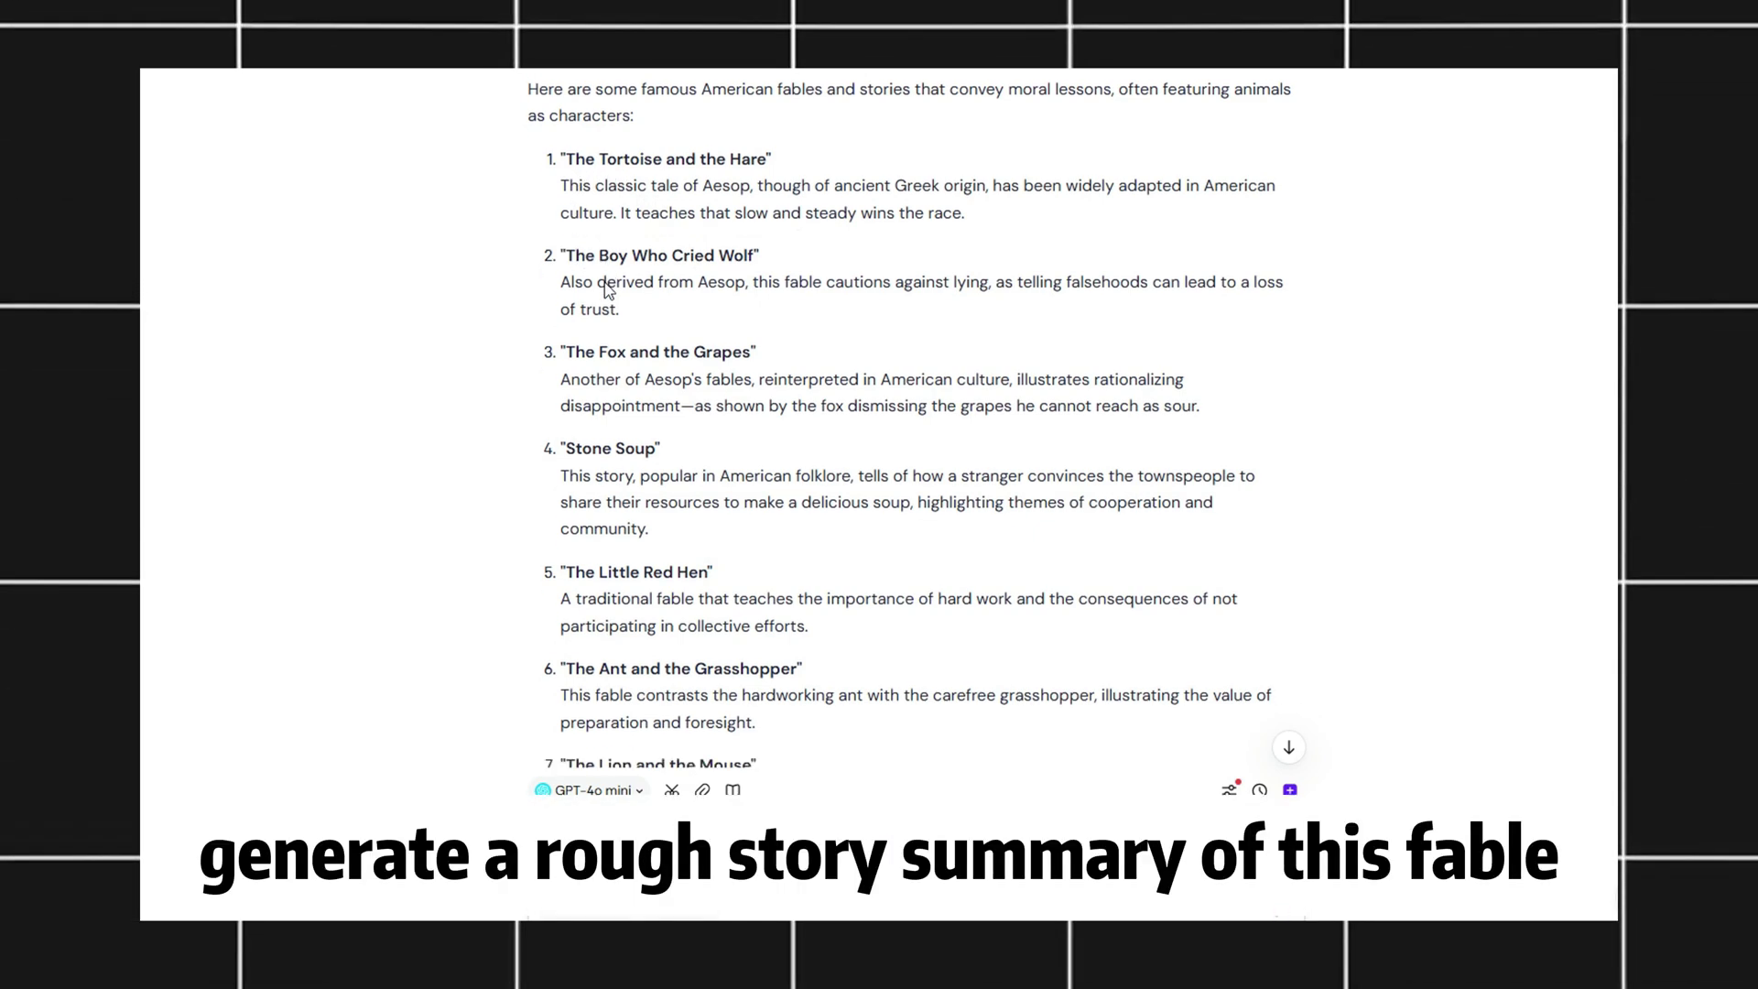
Select the 100-word fox story reply beginning 'Once upon a time' for copying.
{"action": "scroll", "coordinate": [604, 277], "scroll_direction": "down", "scroll_amount": 2}
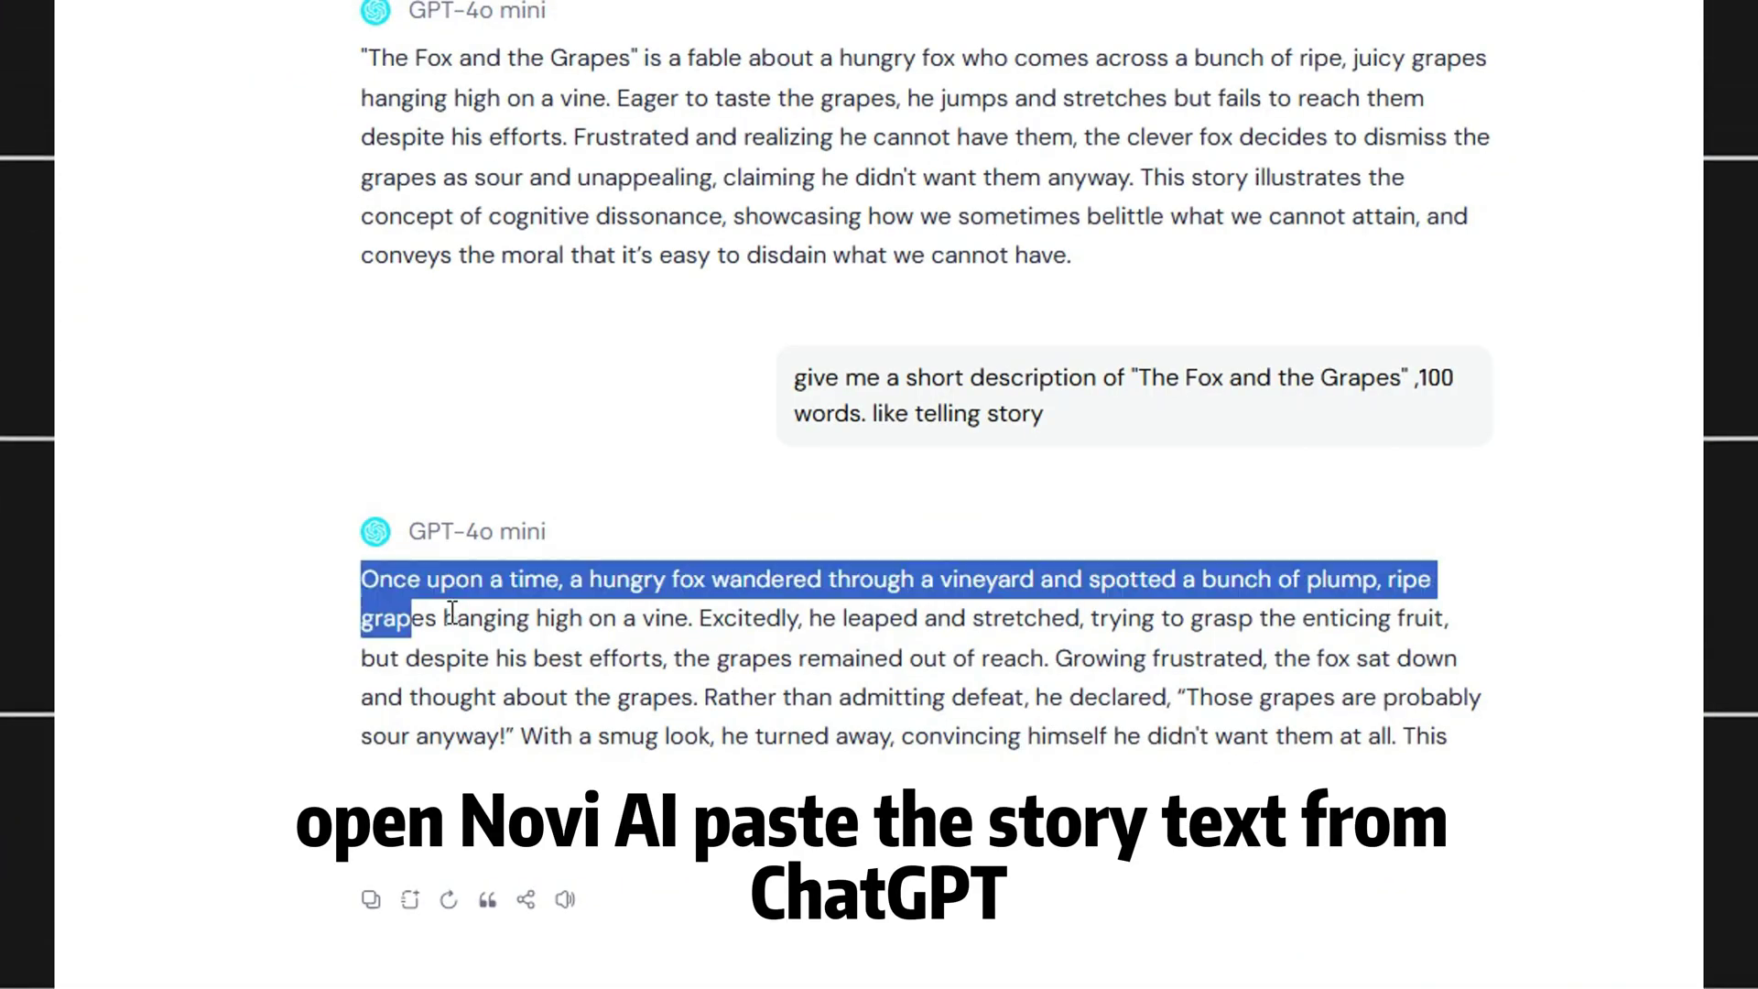
{"action": "left_click_drag", "start_coordinate": [451, 611], "coordinate": [1046, 774]}
{"action": "key", "text": "ctrl+c"}
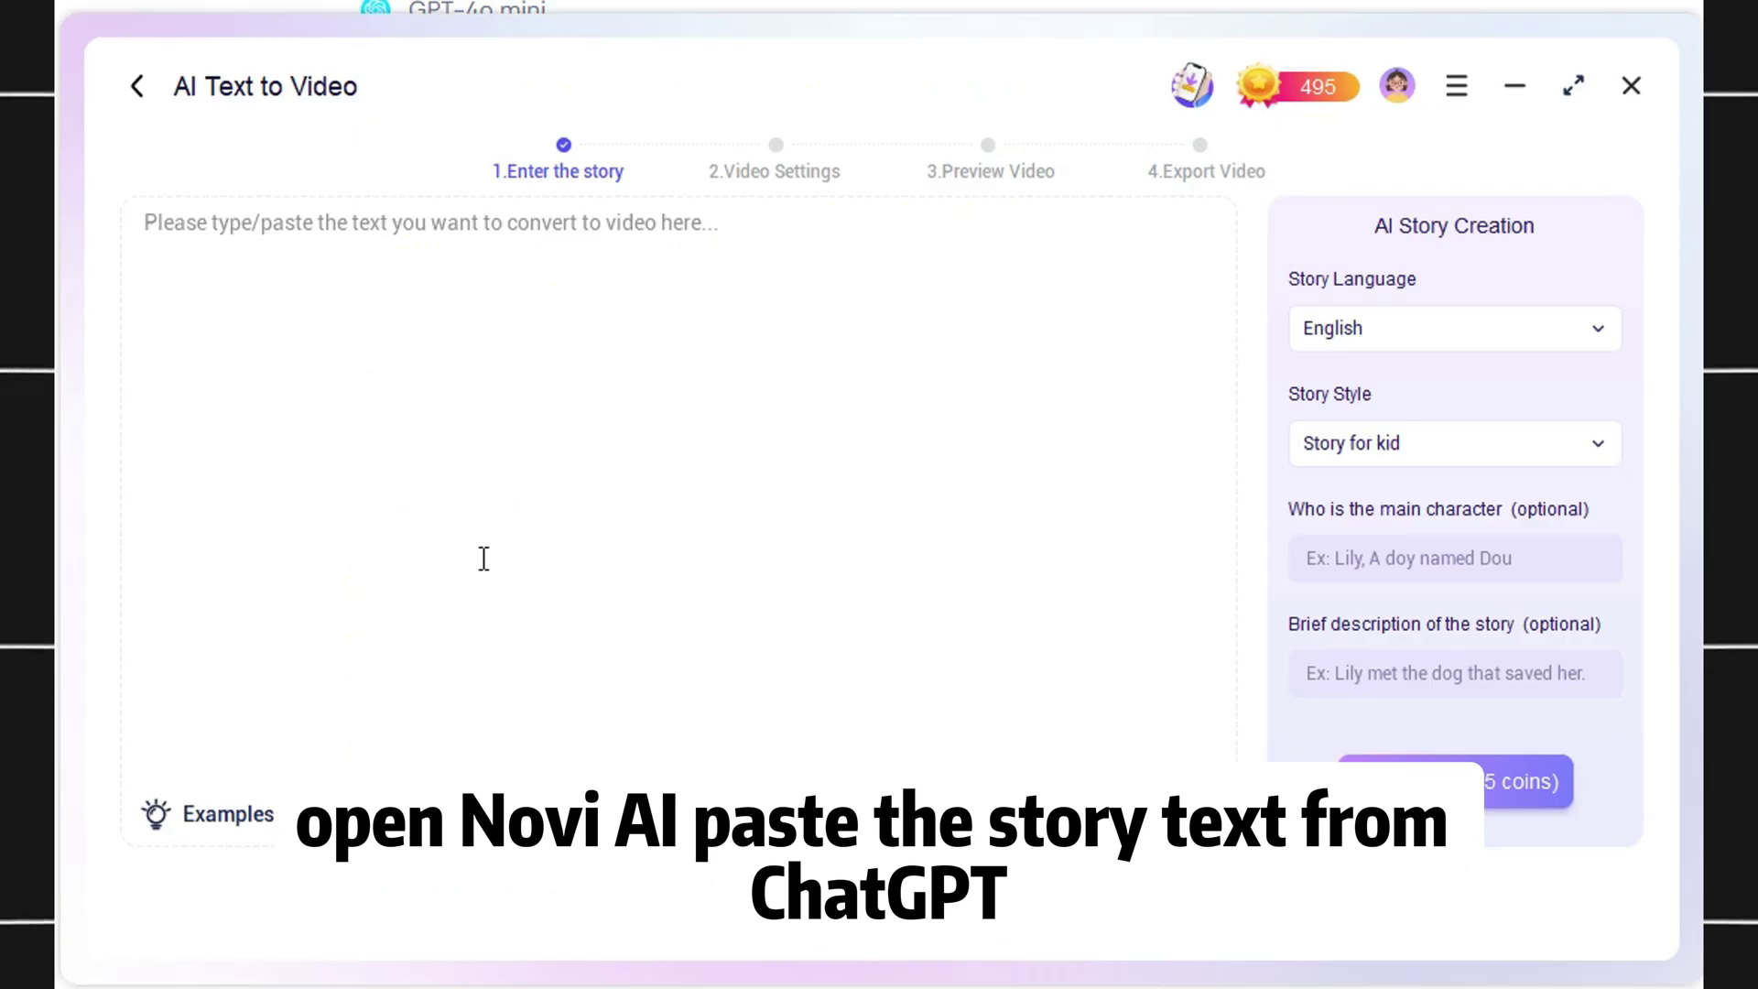
Paste the Fox and the Grapes story into Novi AI's story box.
{"action": "right_click", "coordinate": [428, 357]}
{"action": "left_click", "coordinate": [559, 531]}
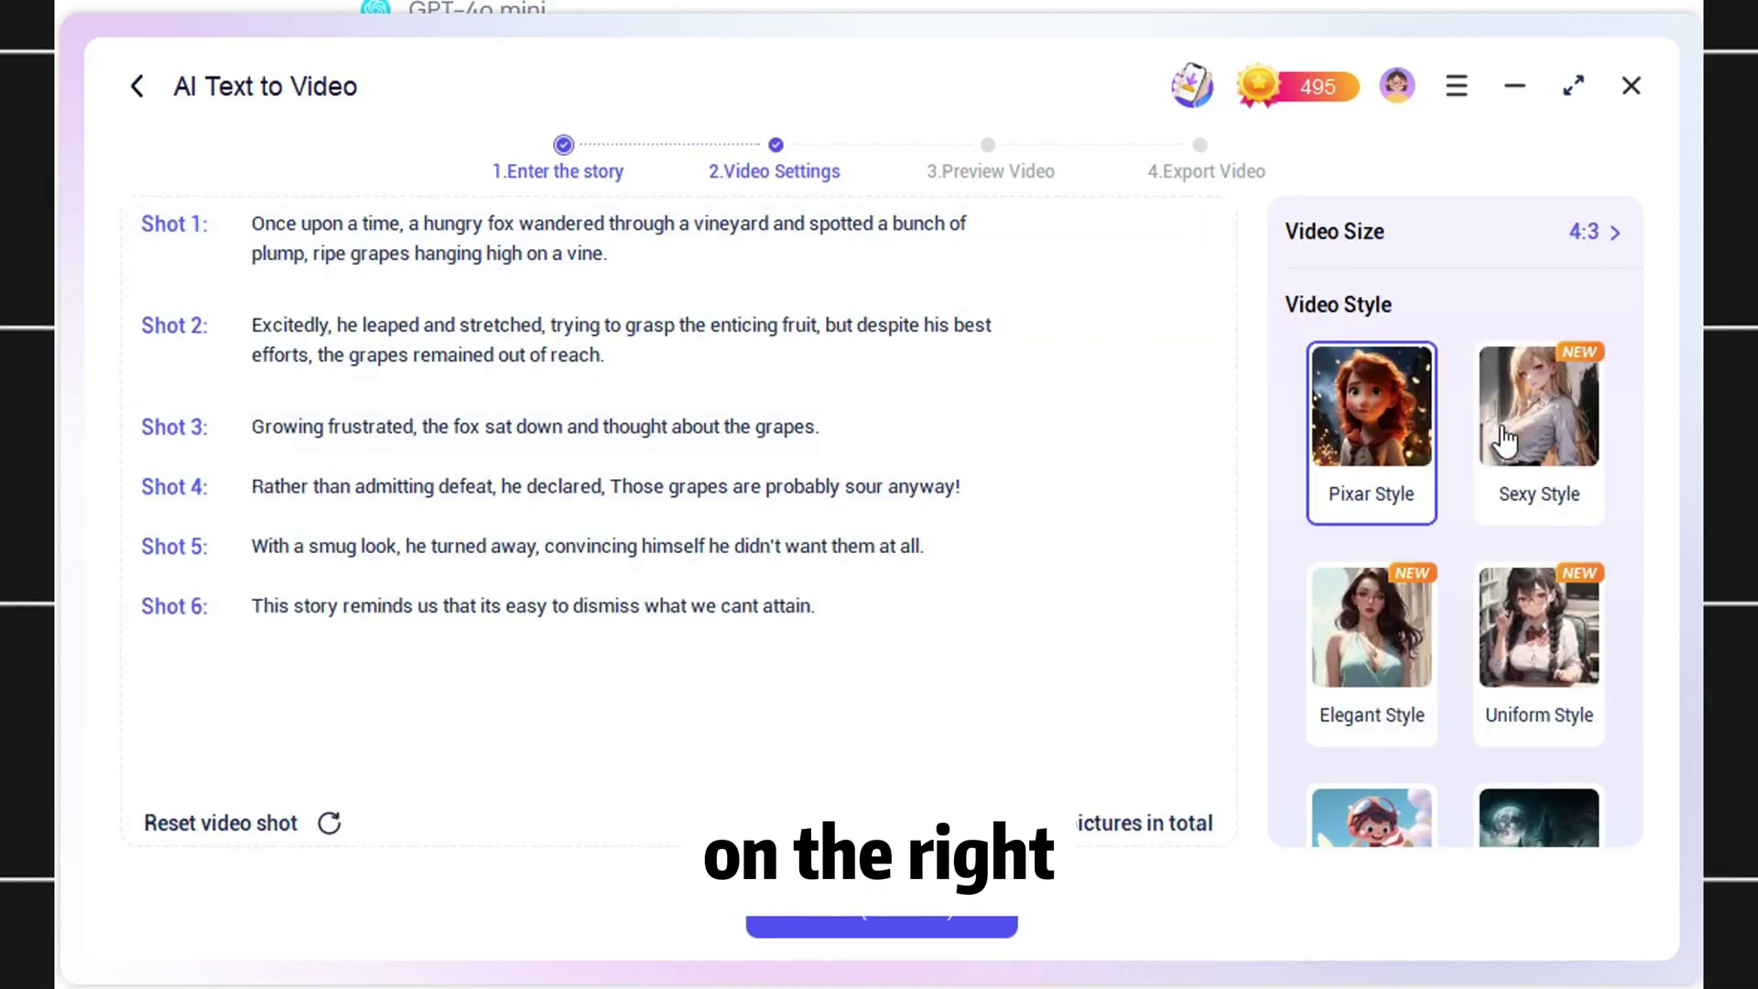
{"action": "scroll", "coordinate": [1401, 448], "scroll_direction": "down", "scroll_amount": 2}
Try several video styles, settle on one, and generate the fox story video.
{"action": "left_click", "coordinate": [1400, 448]}
{"action": "scroll", "coordinate": [1414, 533], "scroll_direction": "up", "scroll_amount": 2}
{"action": "scroll", "coordinate": [1413, 533], "scroll_direction": "down", "scroll_amount": 2}
{"action": "left_click", "coordinate": [1413, 532]}
{"action": "scroll", "coordinate": [1437, 595], "scroll_direction": "up", "scroll_amount": 2}
{"action": "left_click", "coordinate": [1538, 531]}
{"action": "scroll", "coordinate": [1556, 641], "scroll_direction": "down", "scroll_amount": 2}
{"action": "left_click", "coordinate": [881, 923]}
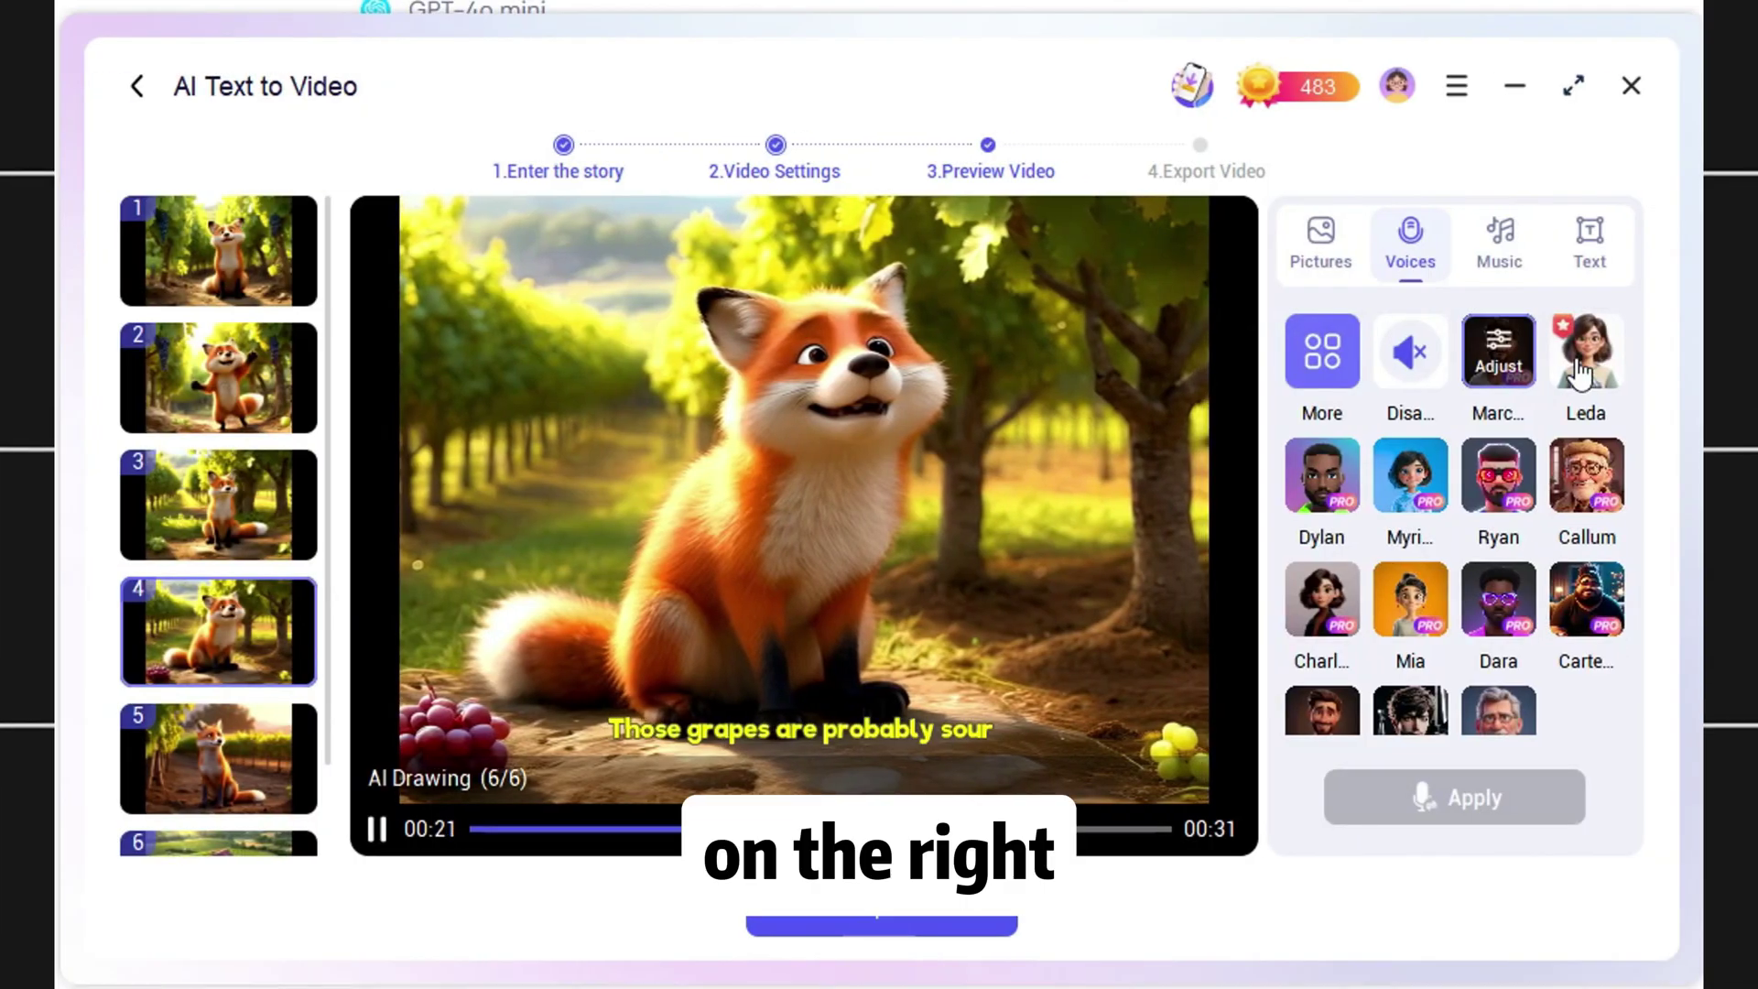
Audition a few background tracks and choose Cafe Vibe as the music.
{"action": "scroll", "coordinate": [1464, 439], "scroll_direction": "down", "scroll_amount": 2}
{"action": "left_click", "coordinate": [1498, 243]}
{"action": "scroll", "coordinate": [1428, 403], "scroll_direction": "up", "scroll_amount": 3}
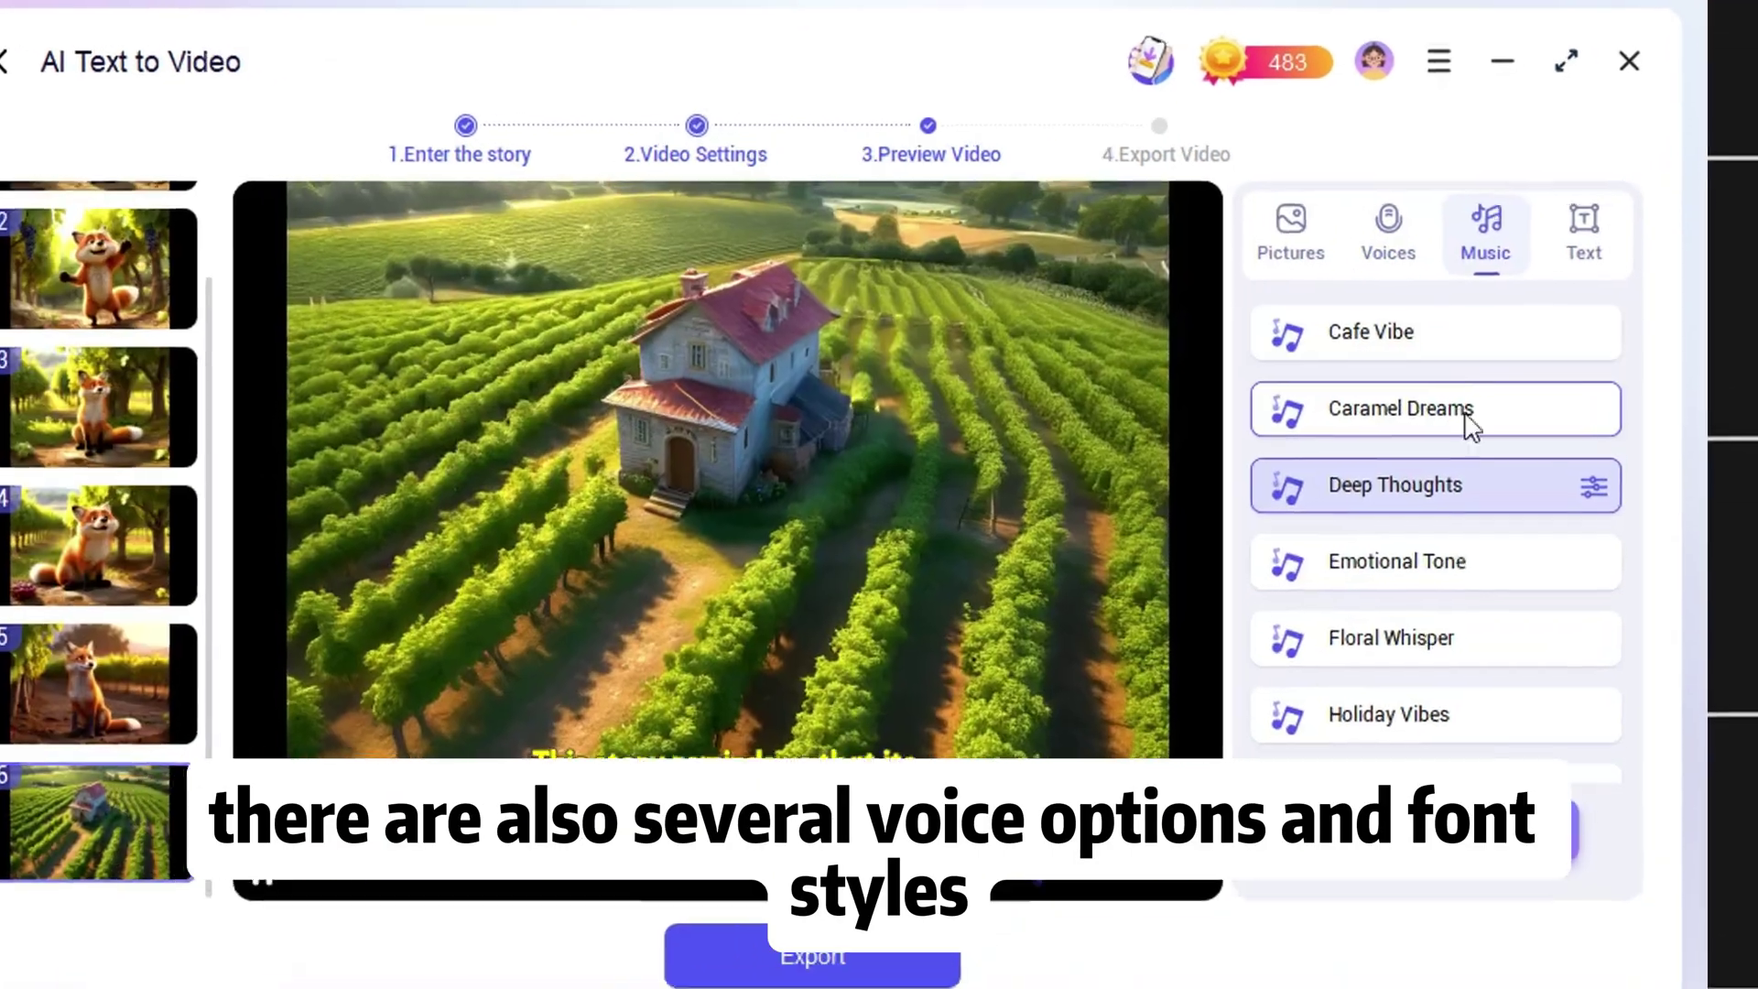
{"action": "scroll", "coordinate": [1428, 549], "scroll_direction": "down", "scroll_amount": 3}
{"action": "scroll", "coordinate": [1442, 549], "scroll_direction": "up", "scroll_amount": 3}
{"action": "left_click", "coordinate": [1442, 553]}
{"action": "left_click", "coordinate": [1428, 638]}
{"action": "left_click", "coordinate": [1437, 343]}
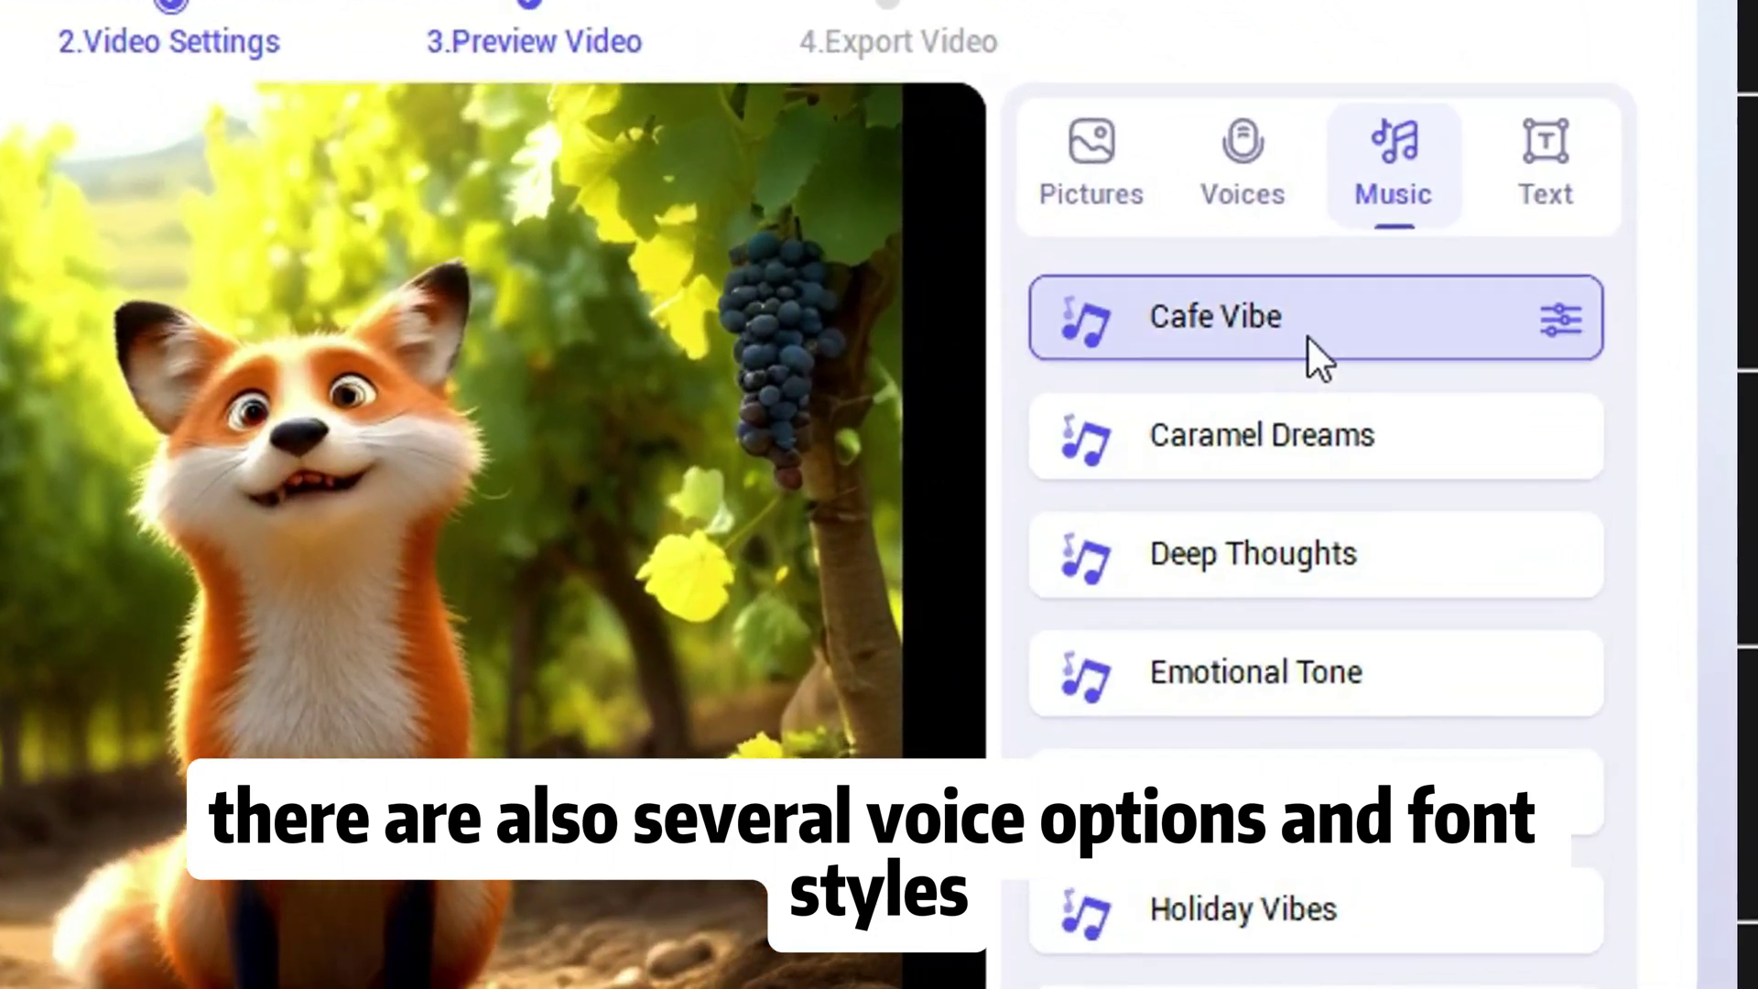
Leave the voice volume at 50 and disable the narration voice.
{"action": "scroll", "coordinate": [1309, 550], "scroll_direction": "down", "scroll_amount": 5}
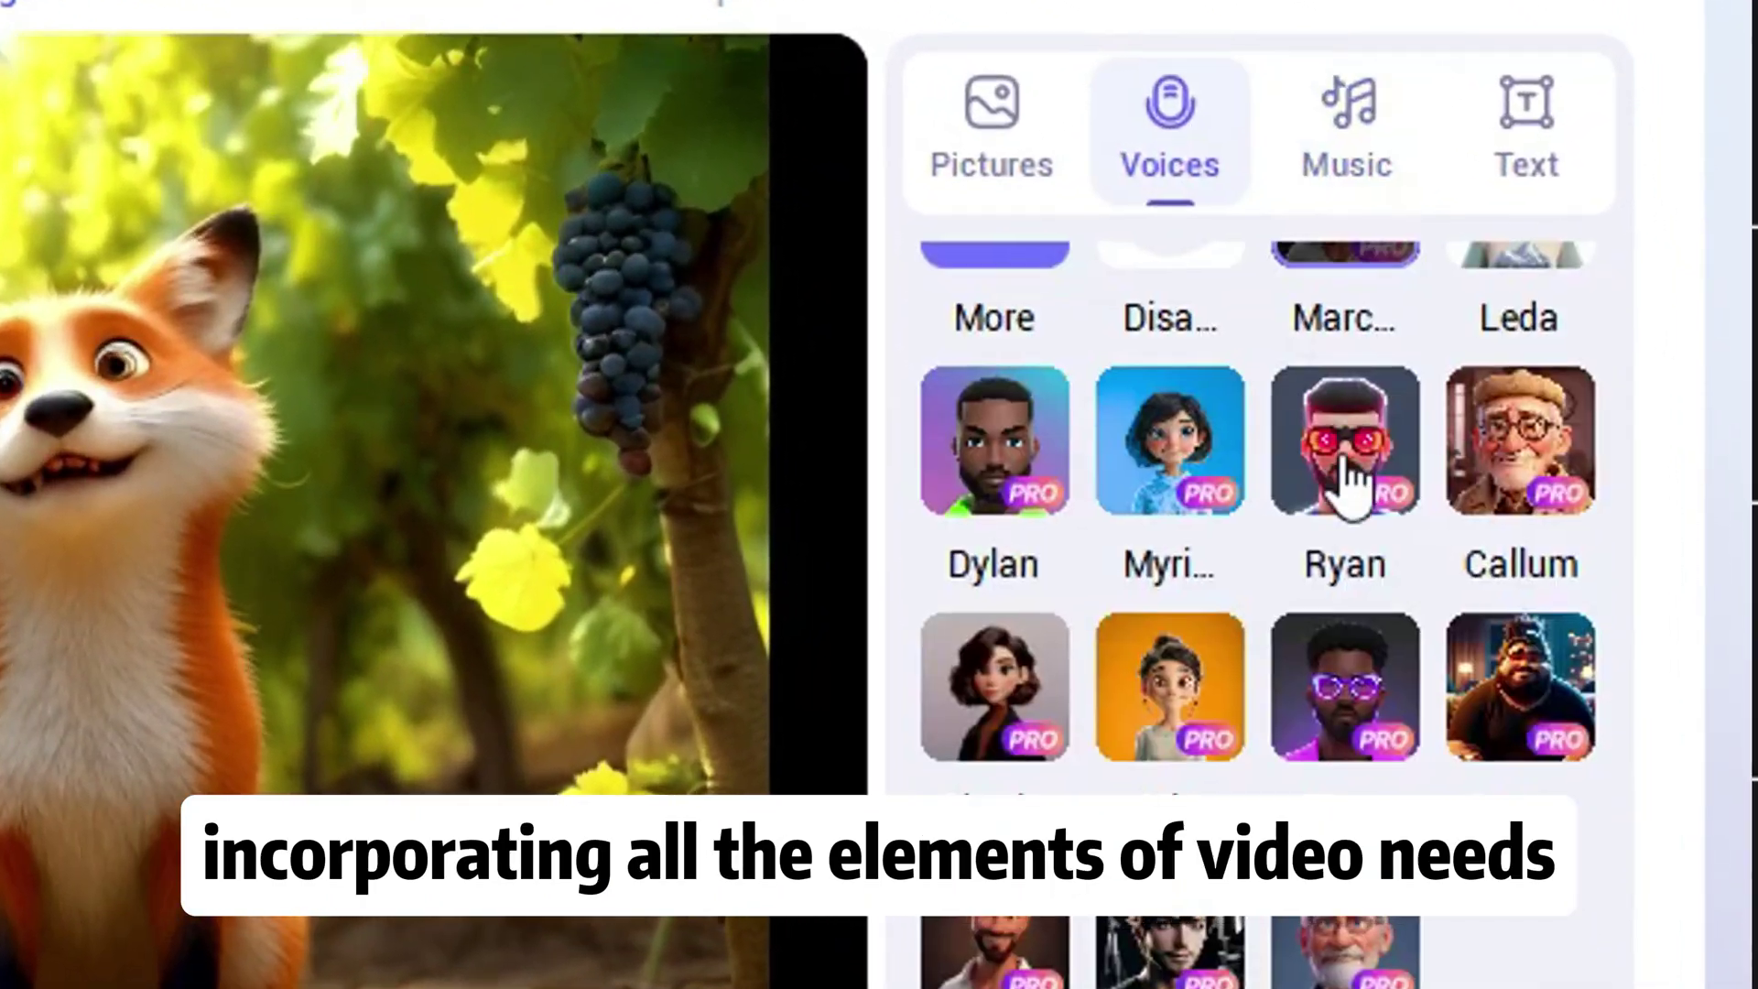
{"action": "left_click", "coordinate": [1346, 479]}
{"action": "scroll", "coordinate": [1515, 376], "scroll_direction": "up", "scroll_amount": 2}
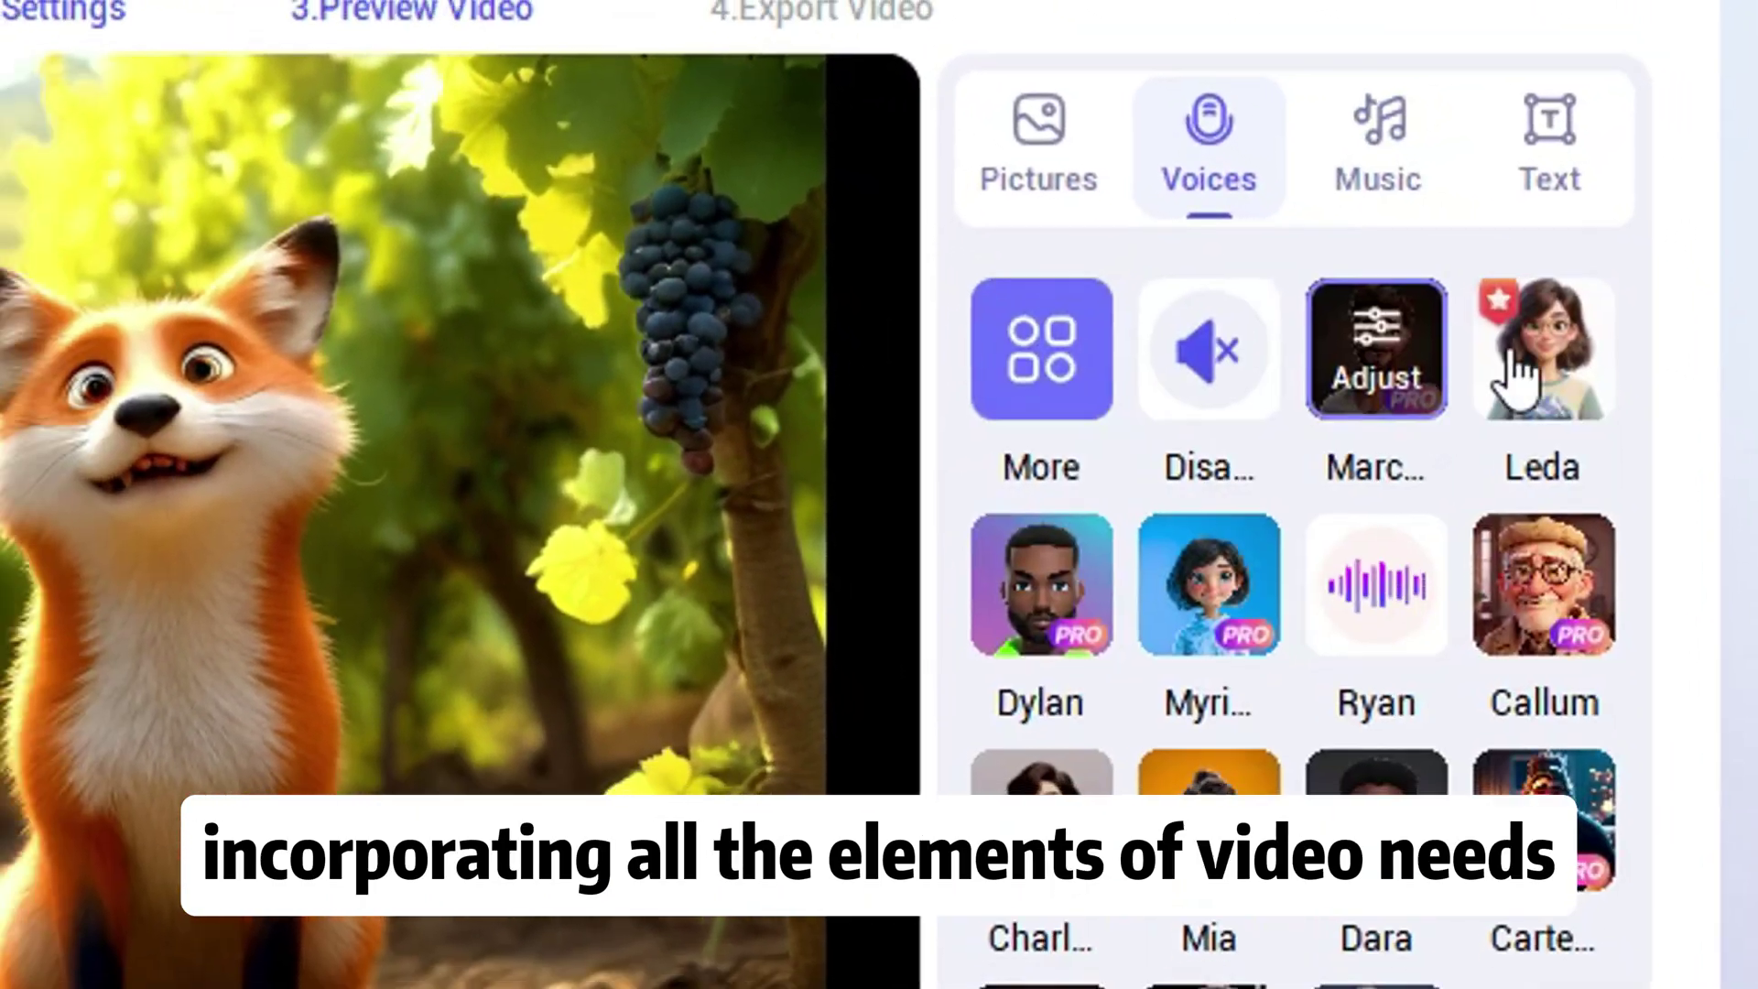
{"action": "left_click", "coordinate": [1364, 375]}
{"action": "left_click_drag", "start_coordinate": [530, 463], "coordinate": [744, 472]}
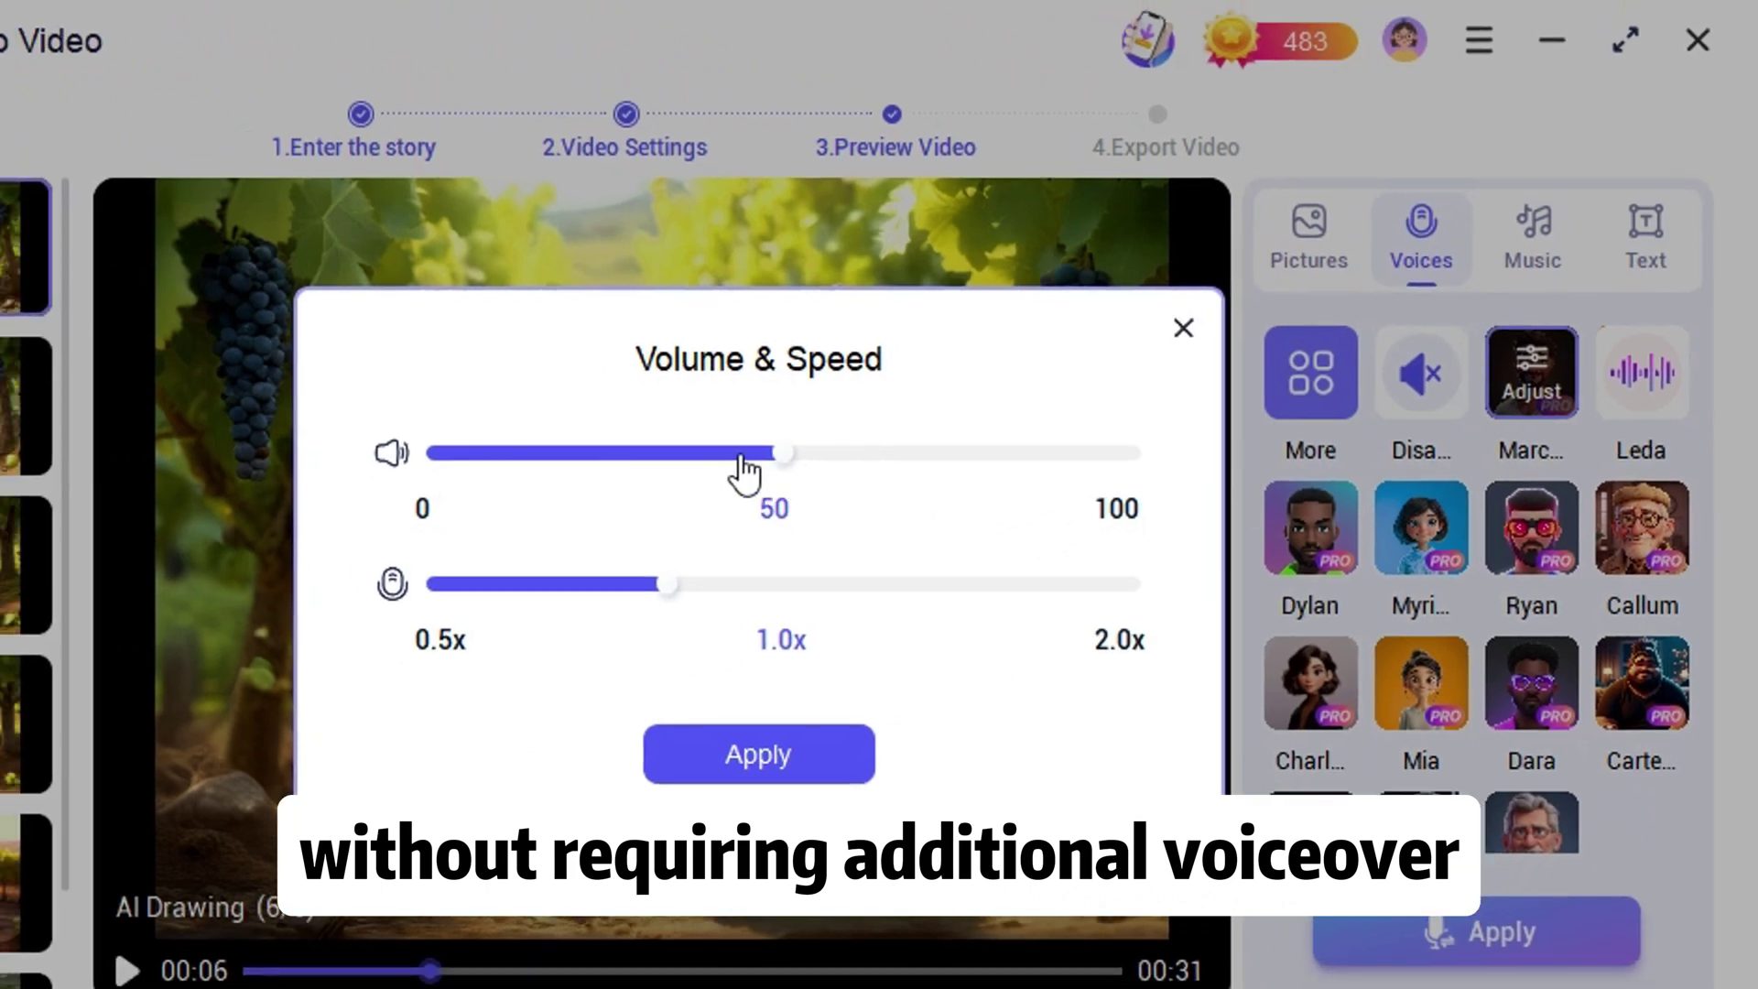
{"action": "left_click", "coordinate": [1183, 328]}
{"action": "left_click", "coordinate": [1414, 375]}
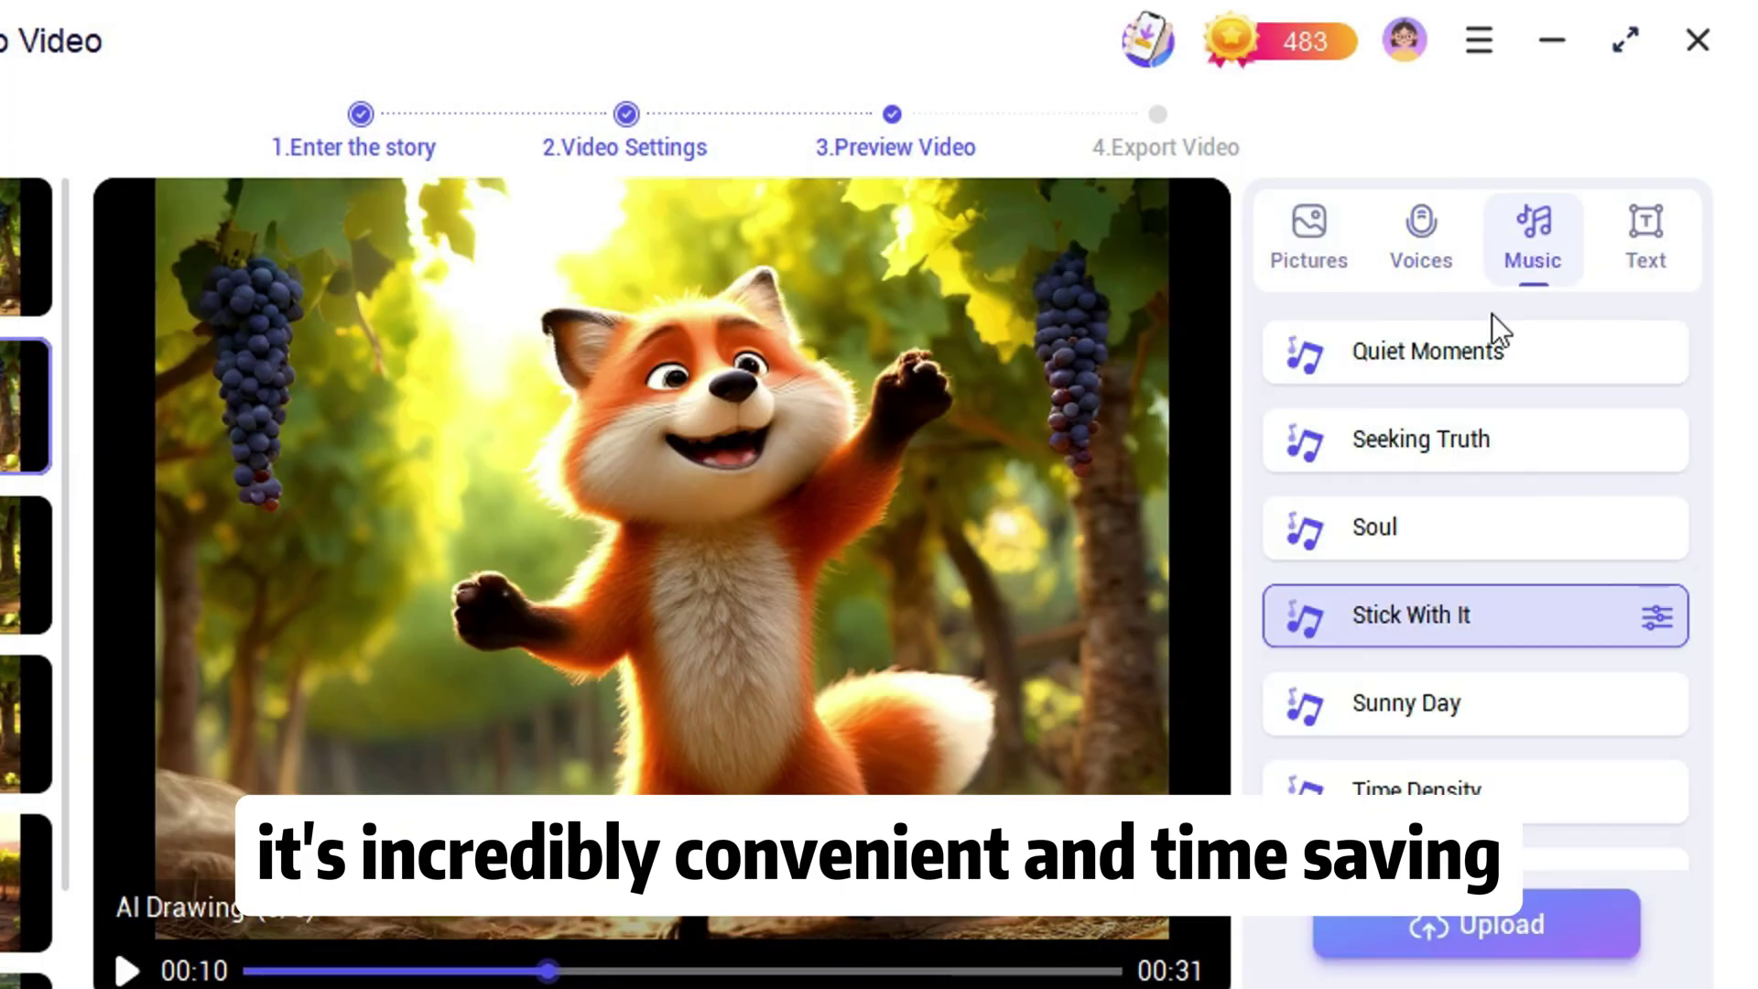
Animate all of the fox story's pictures at once.
{"action": "left_click", "coordinate": [1423, 252]}
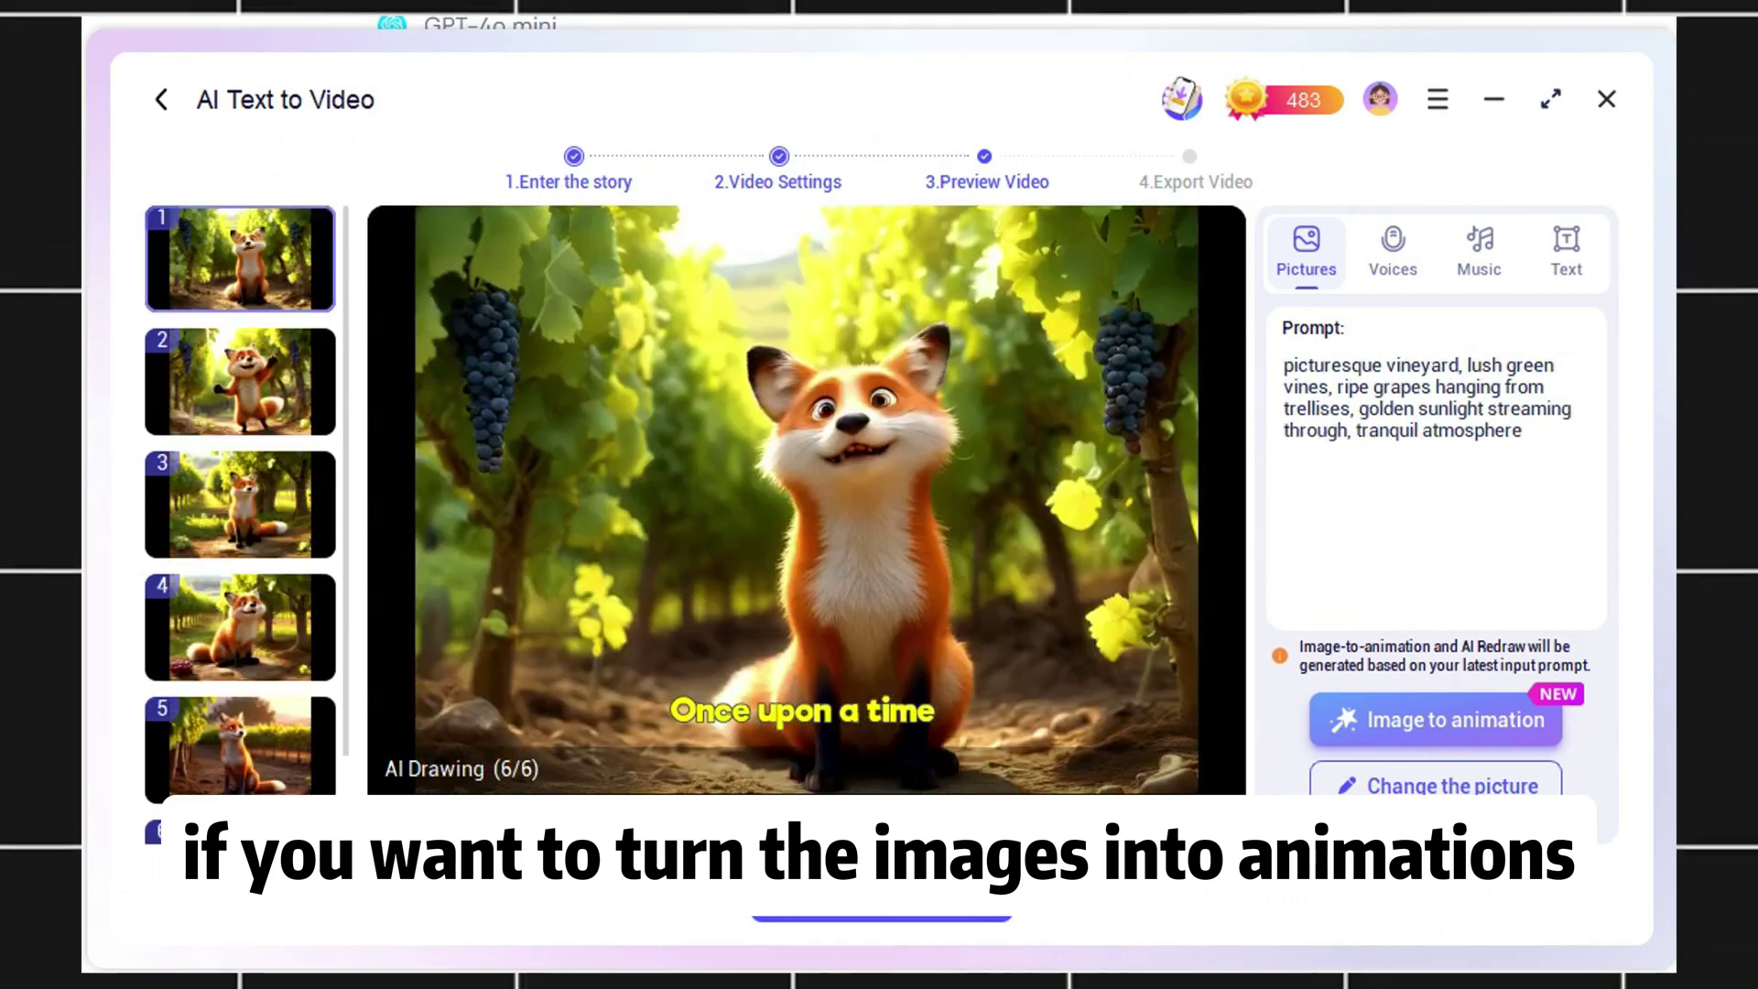
{"action": "left_click", "coordinate": [1435, 719]}
{"action": "left_click", "coordinate": [1051, 547]}
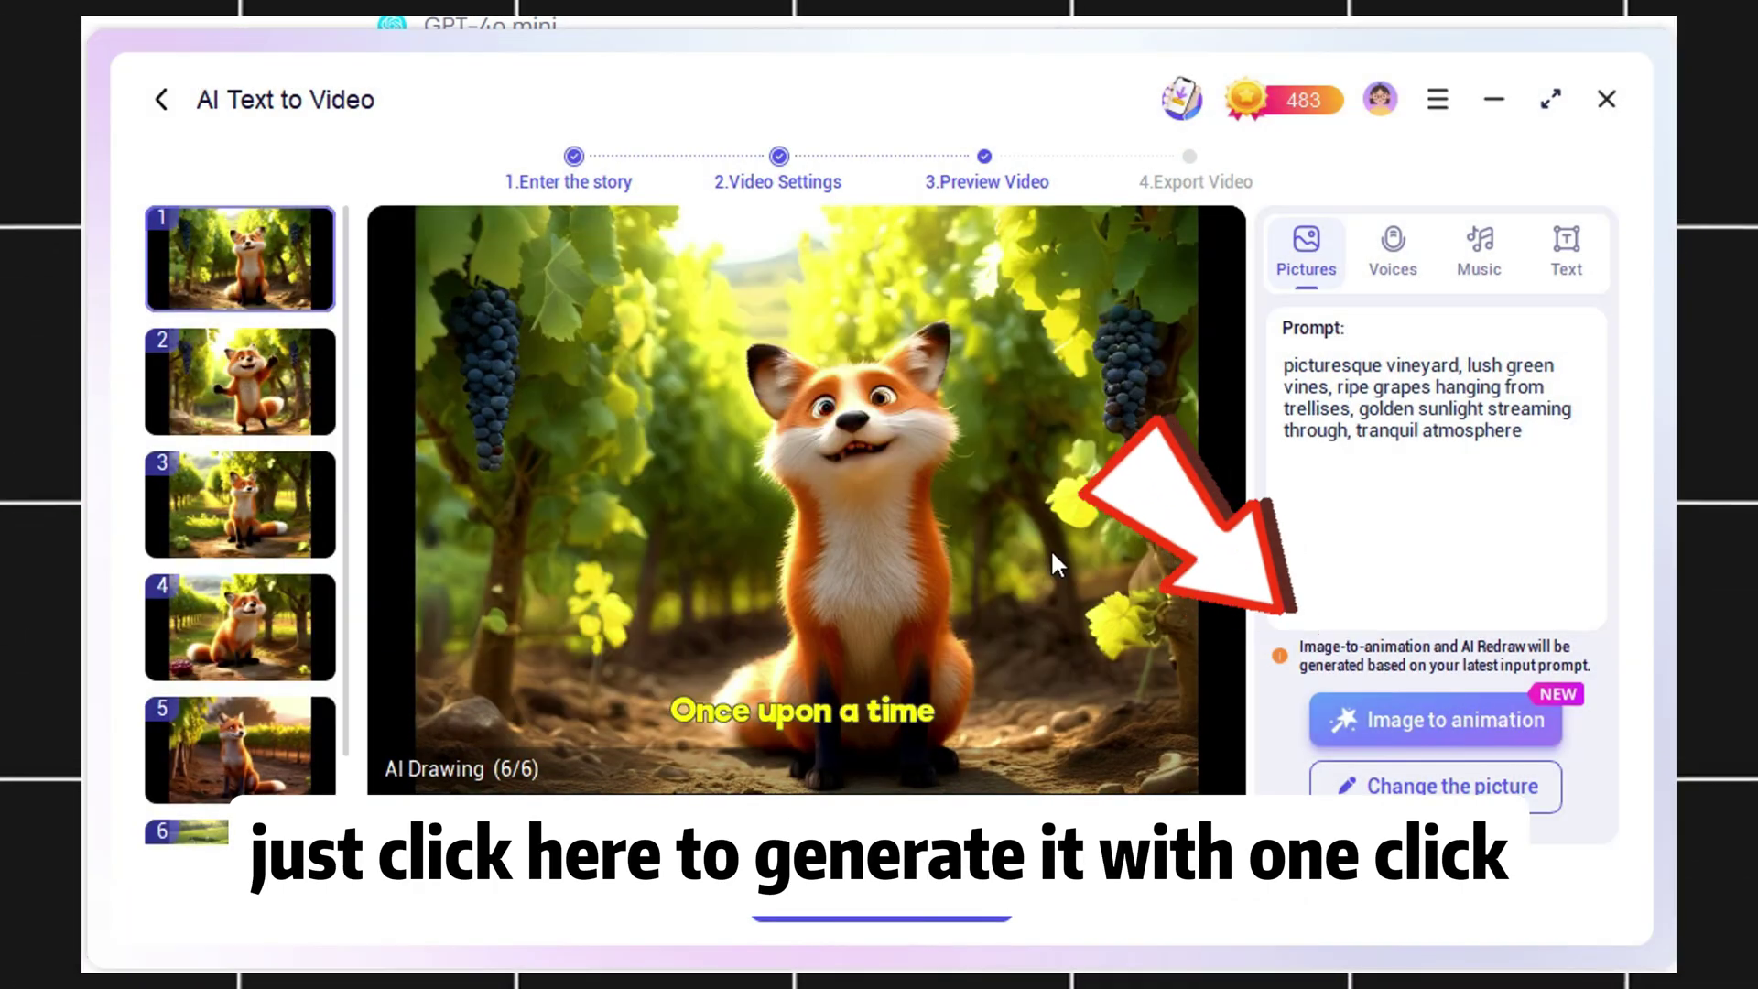